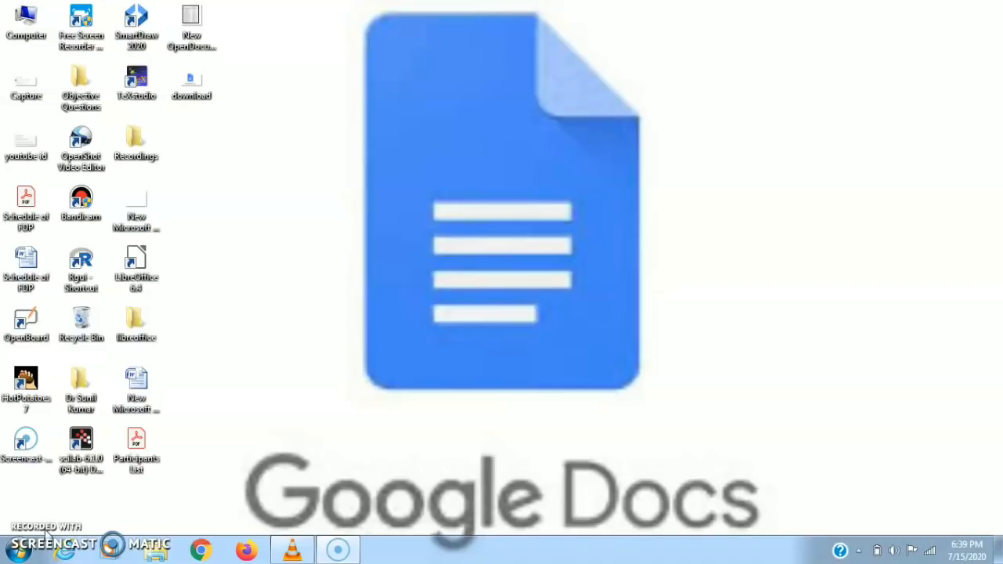
Launch Chrome, go to Gmail, and open Google Drive from the Google apps grid.
left_click(203, 550)
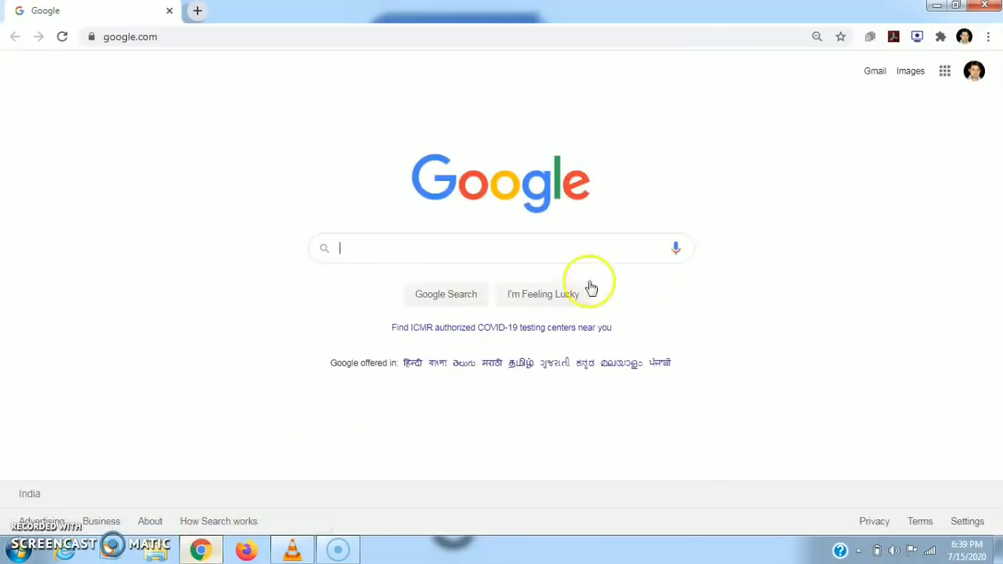
left_click(872, 73)
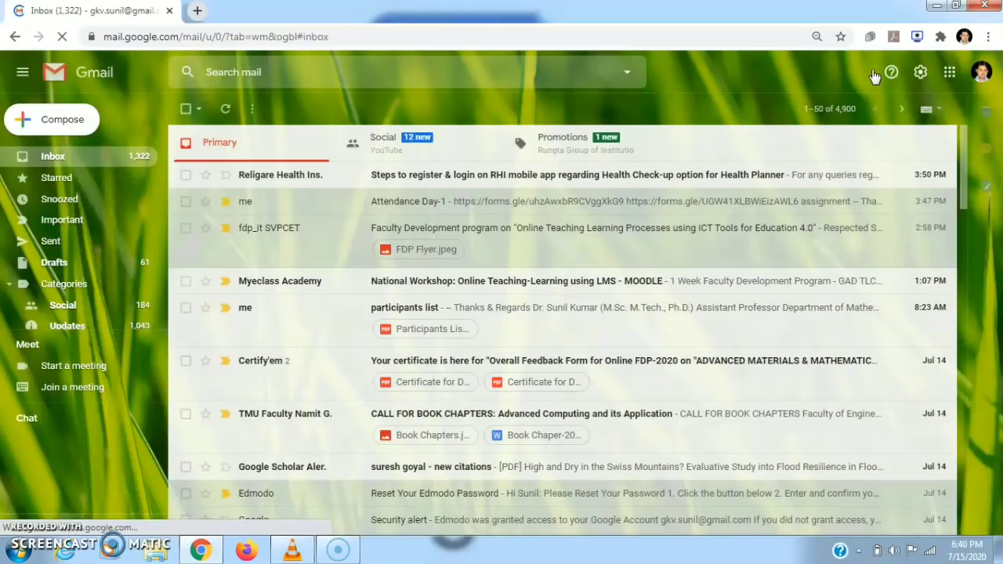
left_click(948, 76)
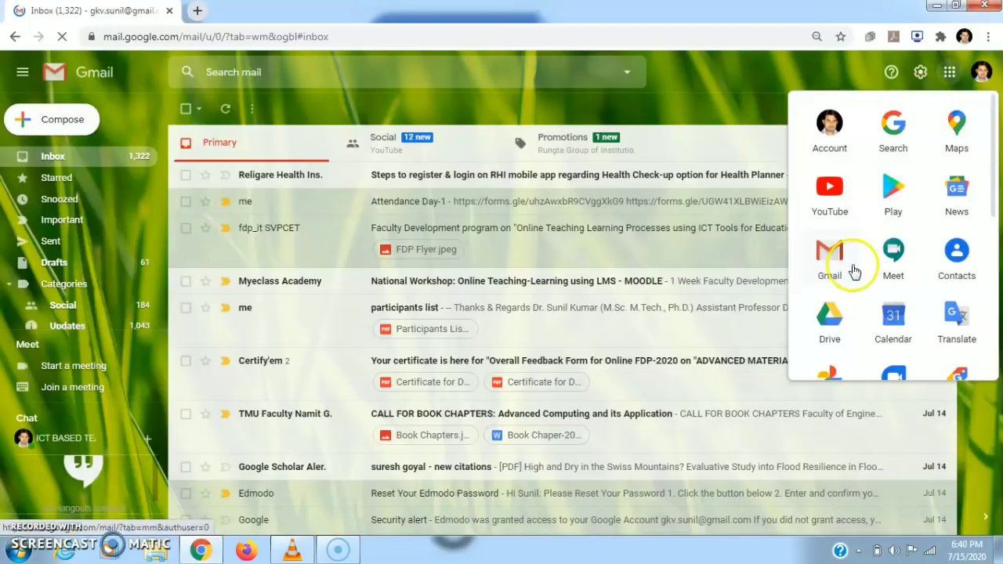
left_click(831, 317)
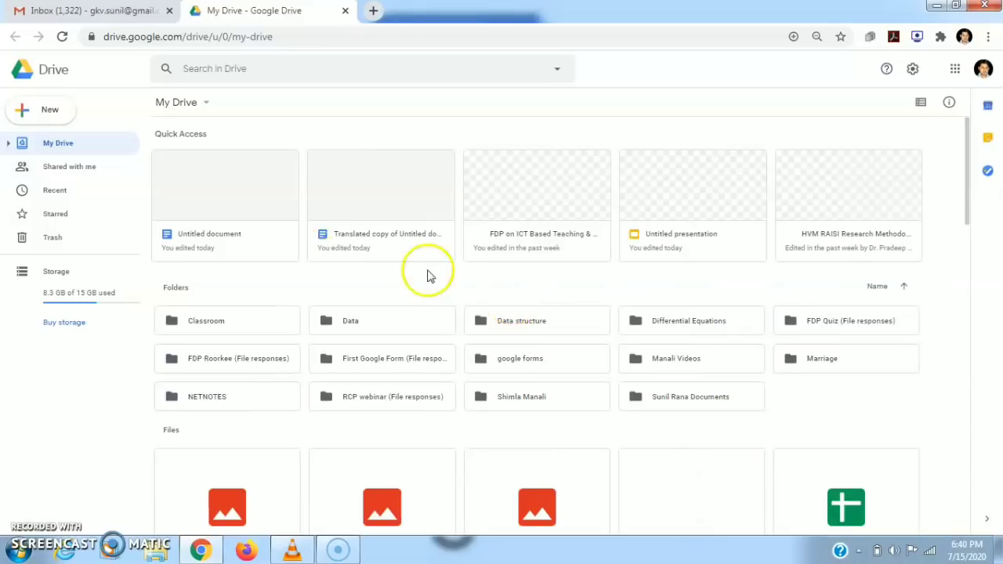
Create a new blank Google Docs document from My Drive's New menu.
left_click(205, 102)
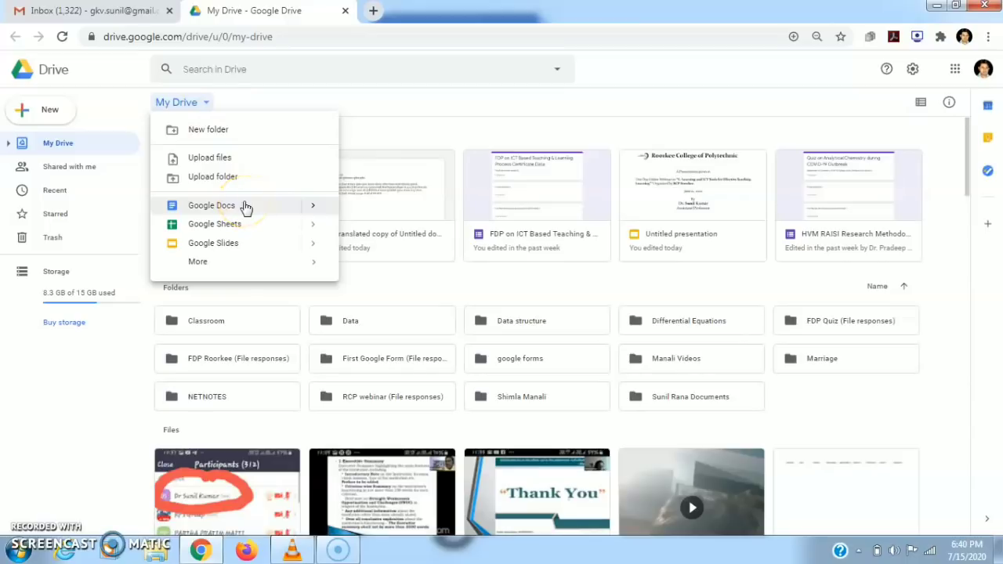
left_click(51, 112)
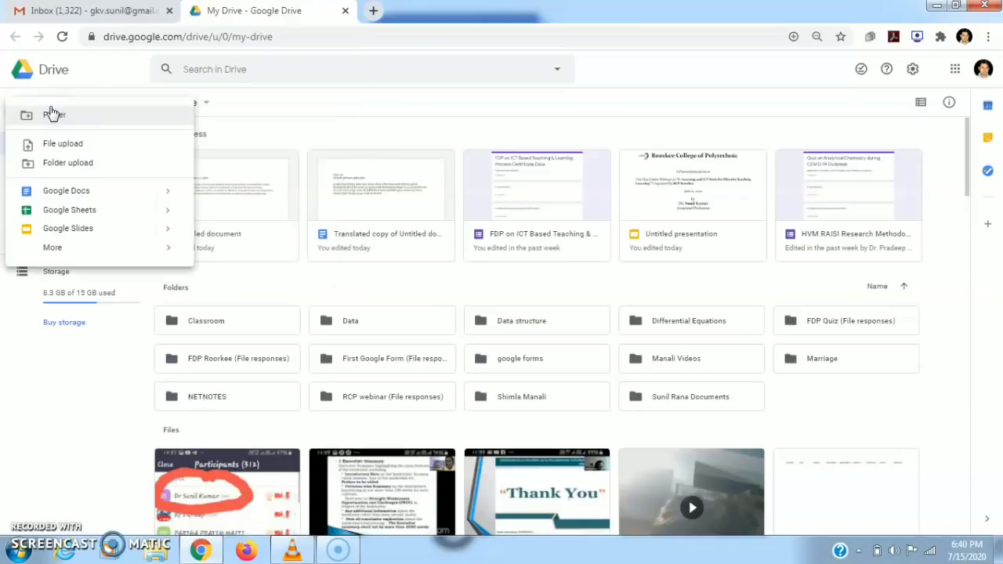
left_click(91, 193)
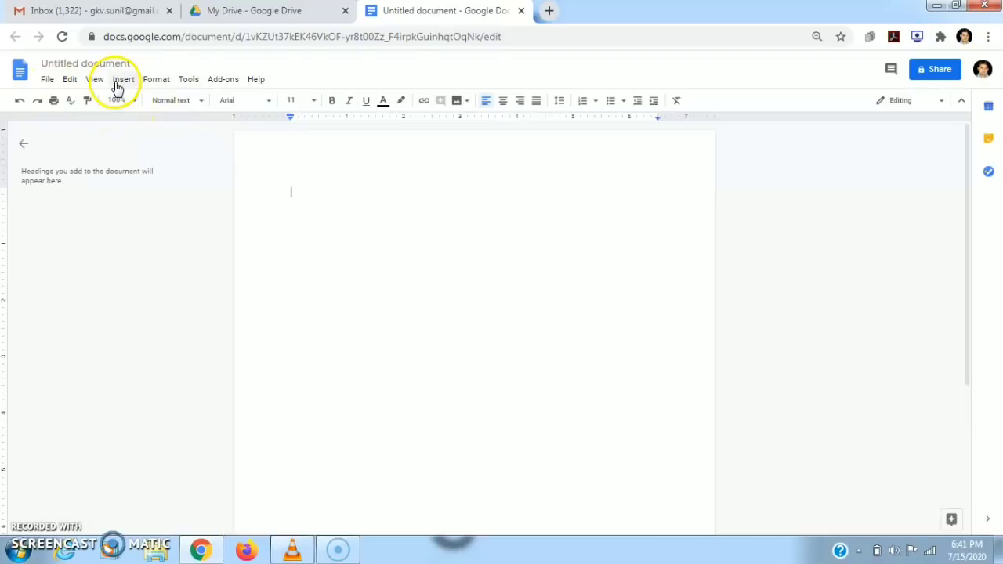
left_click(222, 81)
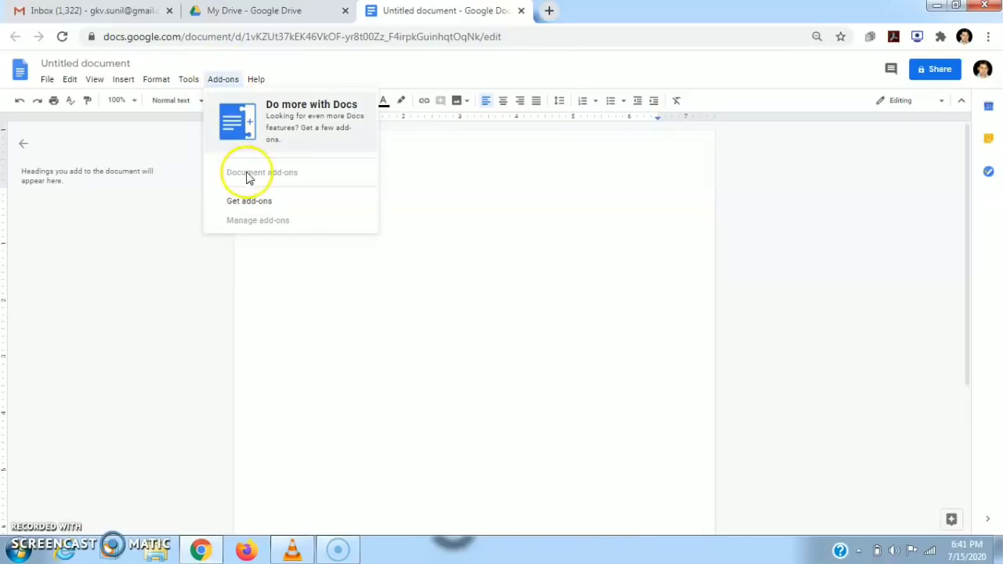
left_click(223, 69)
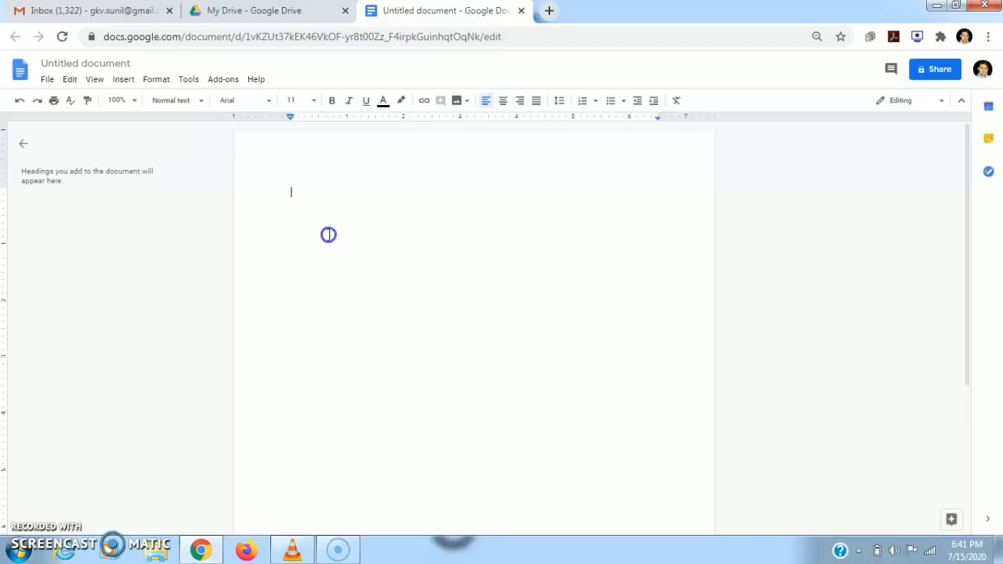
left_click(318, 204)
type("mathemakscskhcksjc")
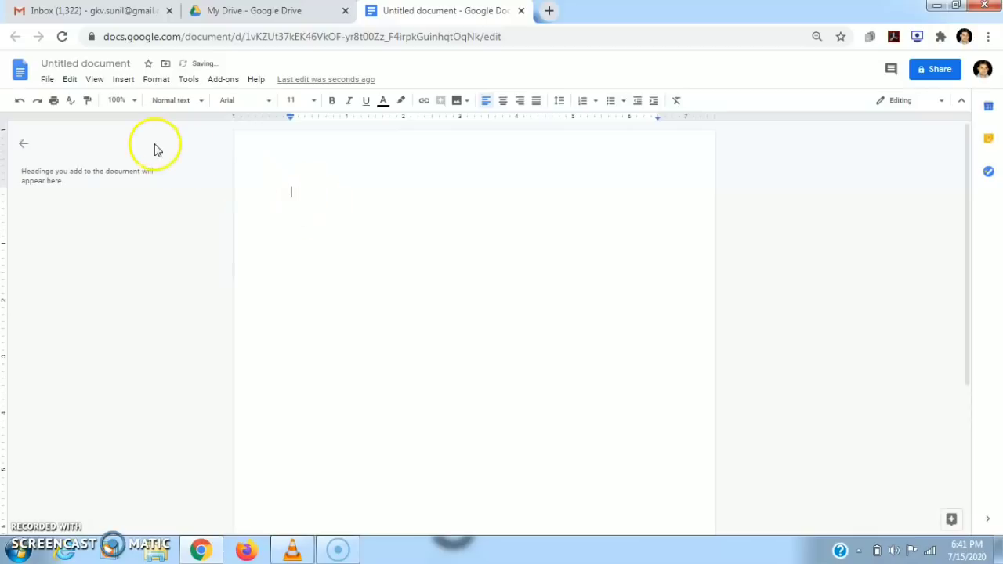
Look at the File menu's Page setup dialog, then close it without changes.
left_click(48, 82)
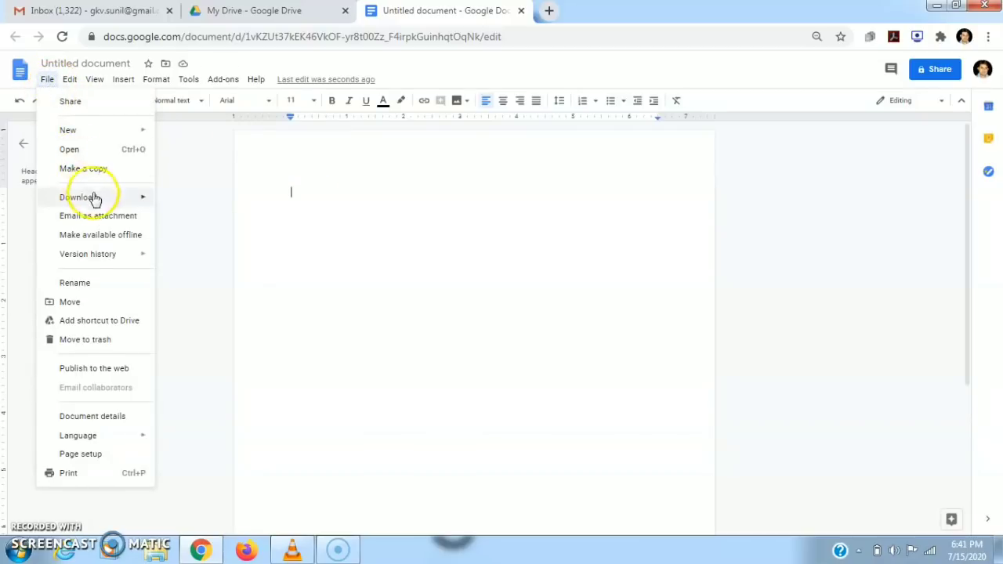
mouse_move(101, 204)
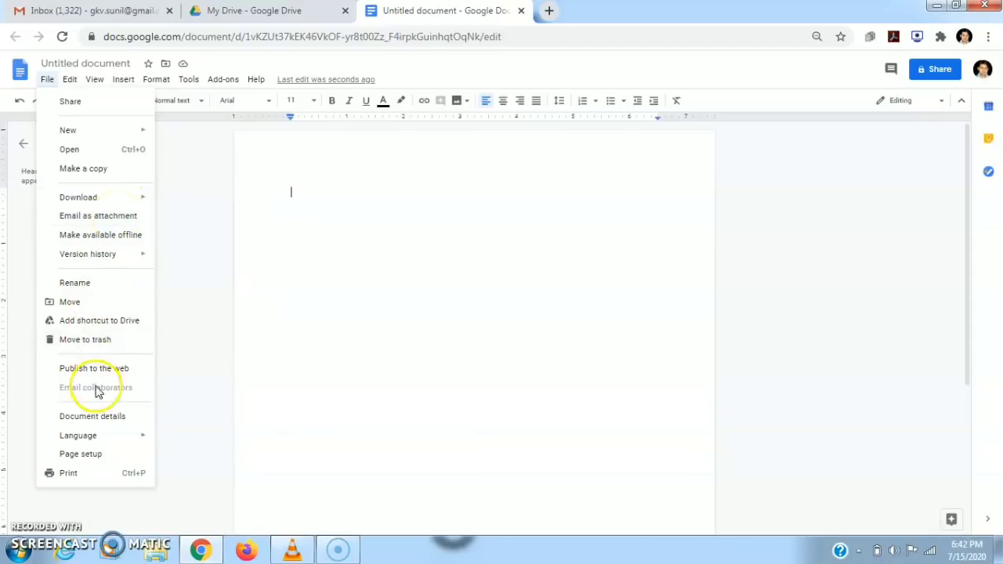
mouse_move(113, 443)
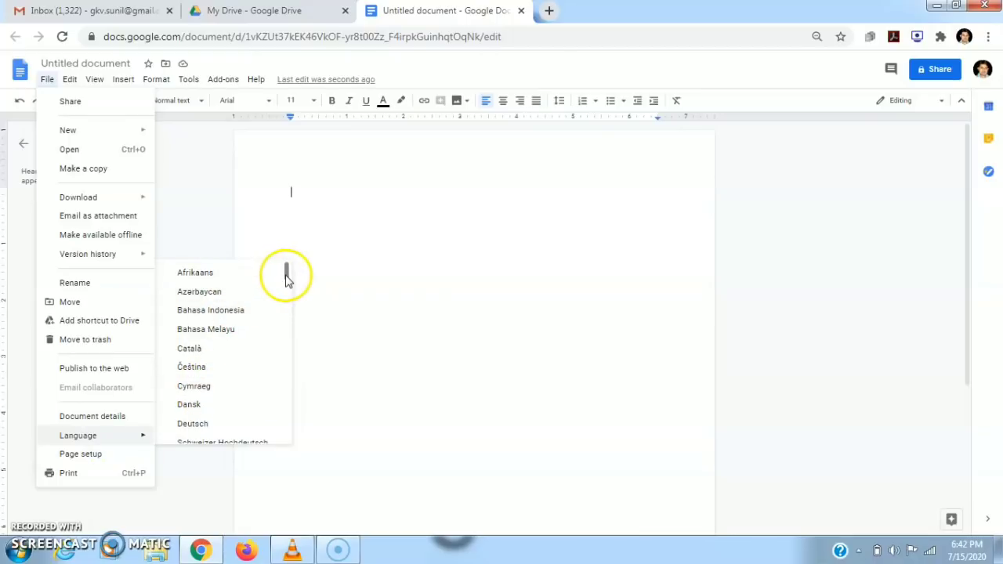
mouse_move(286, 276)
left_mouse_down()
mouse_move(277, 428)
mouse_move(286, 281)
left_mouse_up()
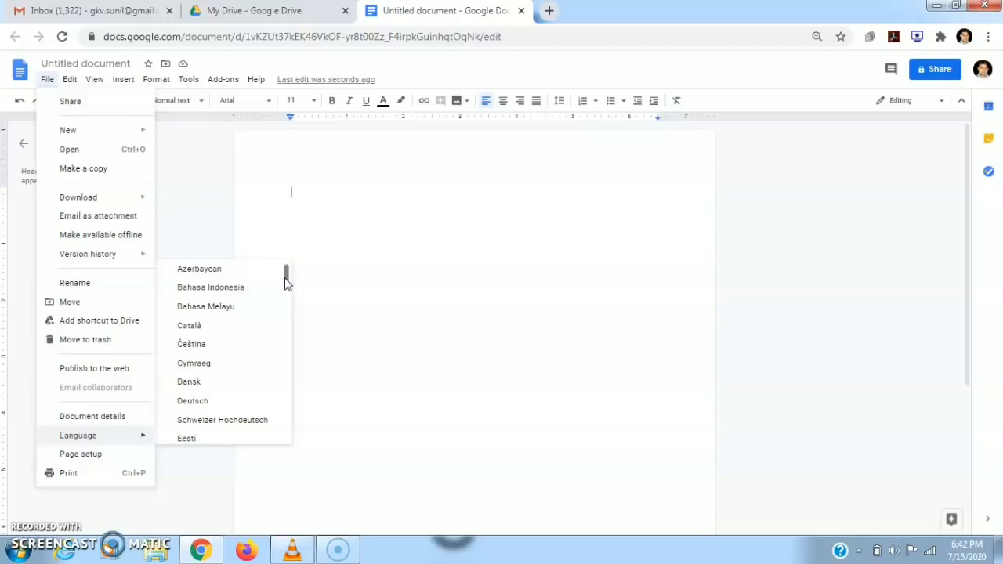
left_click(94, 454)
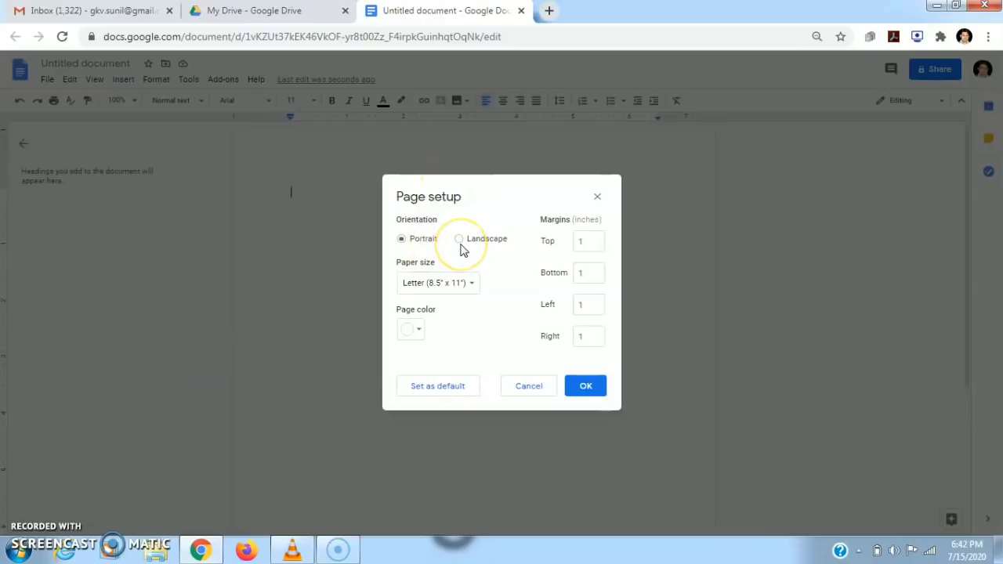
left_click(597, 199)
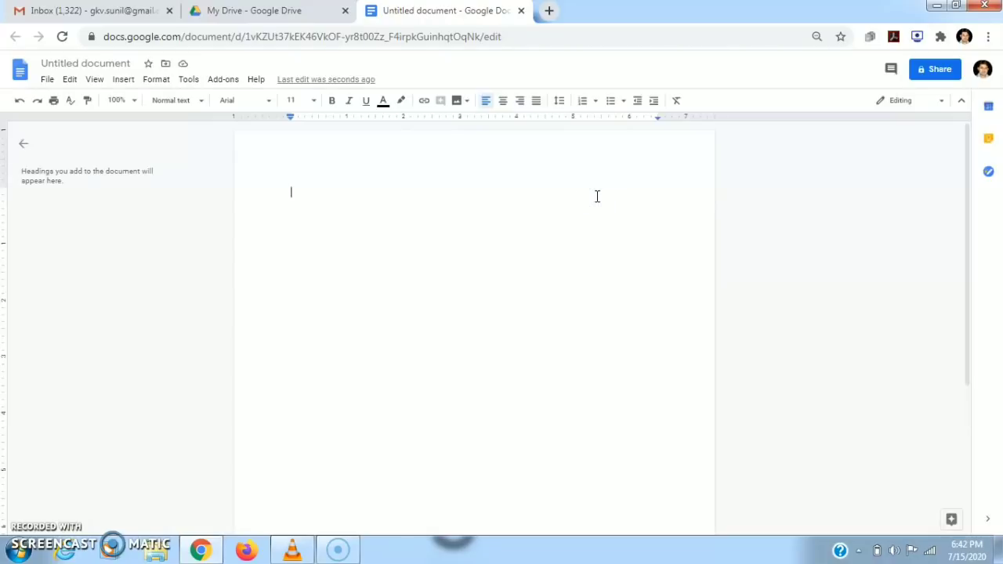
Show the File > Language list scrolled down to हिन्दी.
left_click(48, 80)
mouse_move(136, 439)
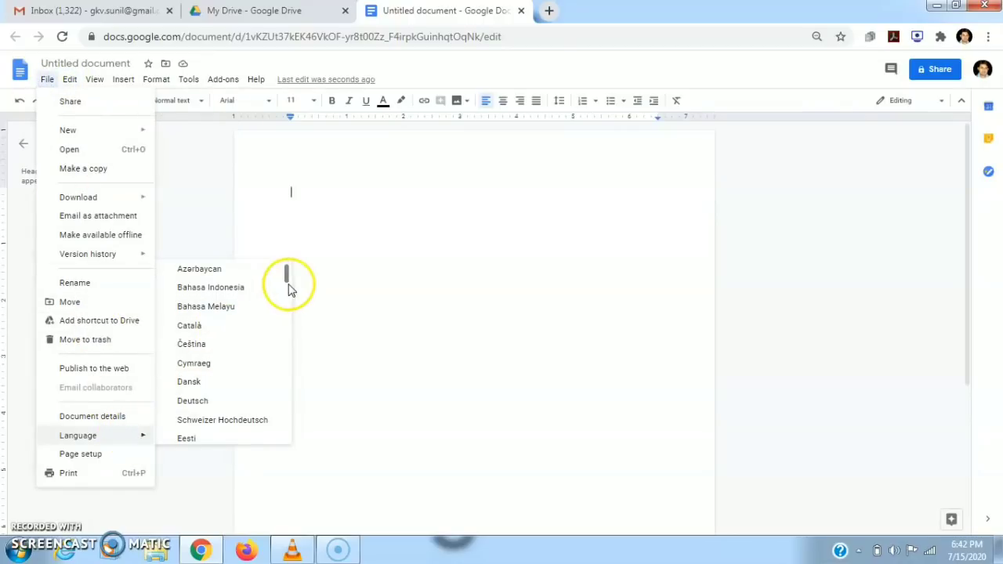
left_click_drag(287, 282, 285, 401)
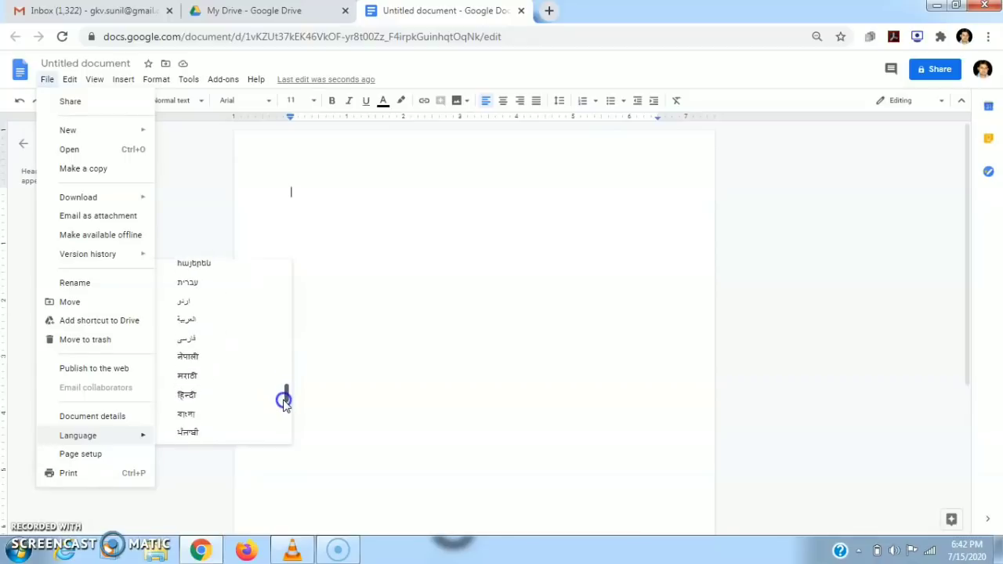
Set the document language to Hindi, enable transliteration, and type a person's full name in Devanagari.
left_click(217, 399)
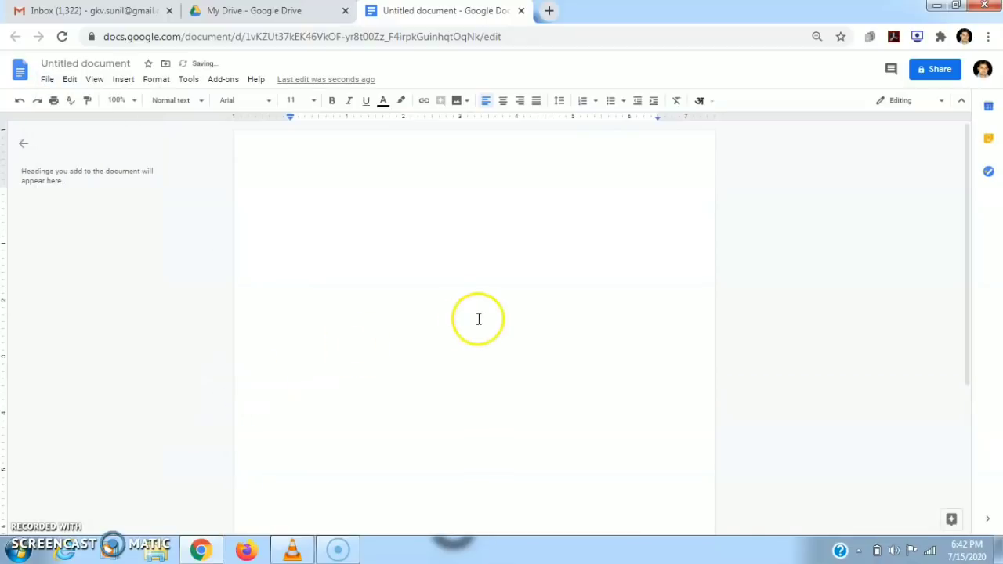
left_click(713, 102)
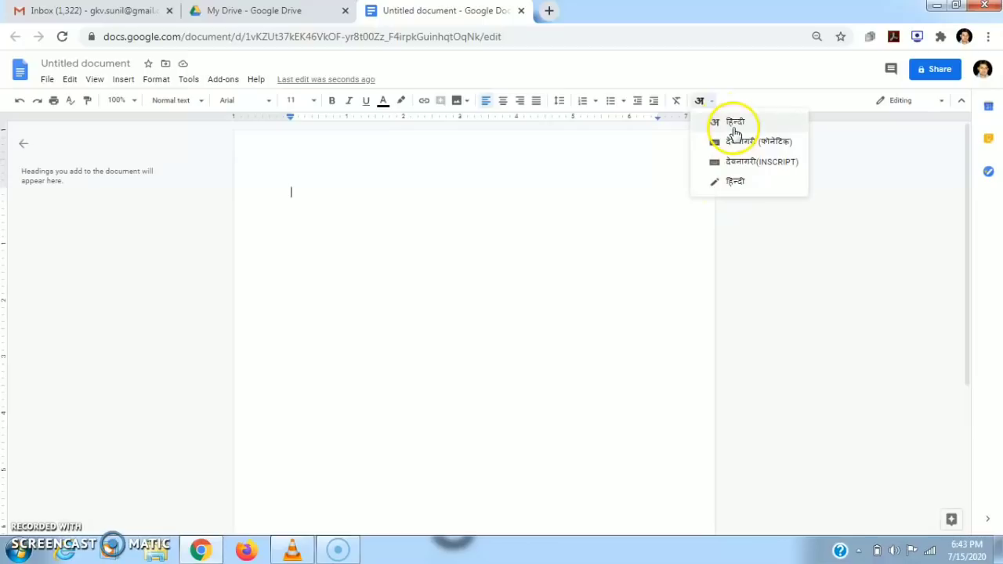
left_click(732, 128)
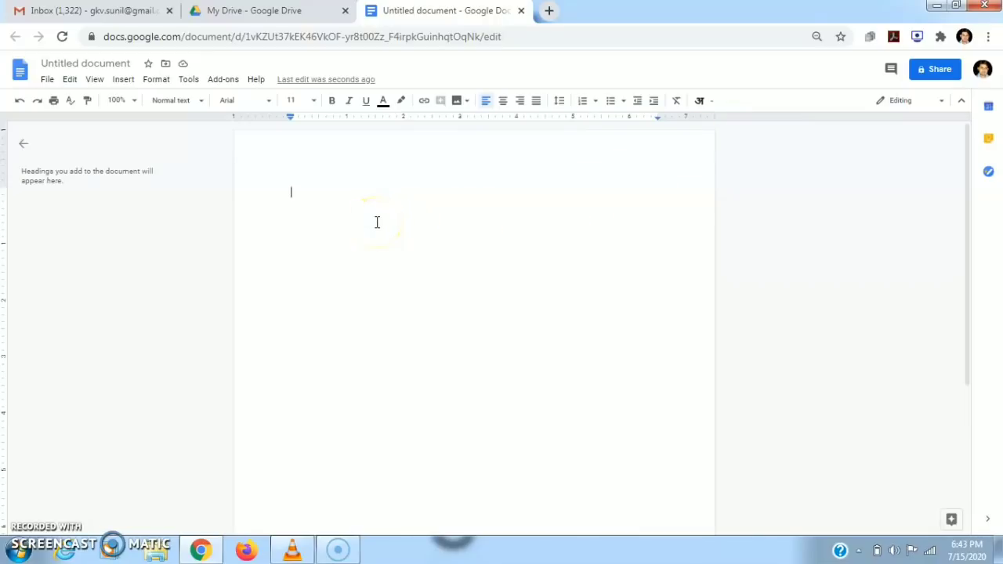
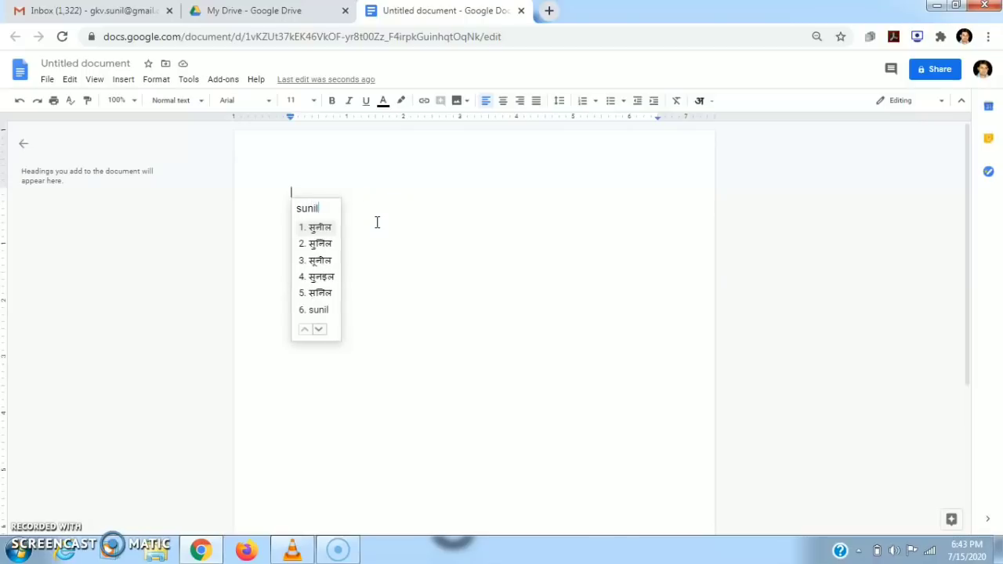
key("space")
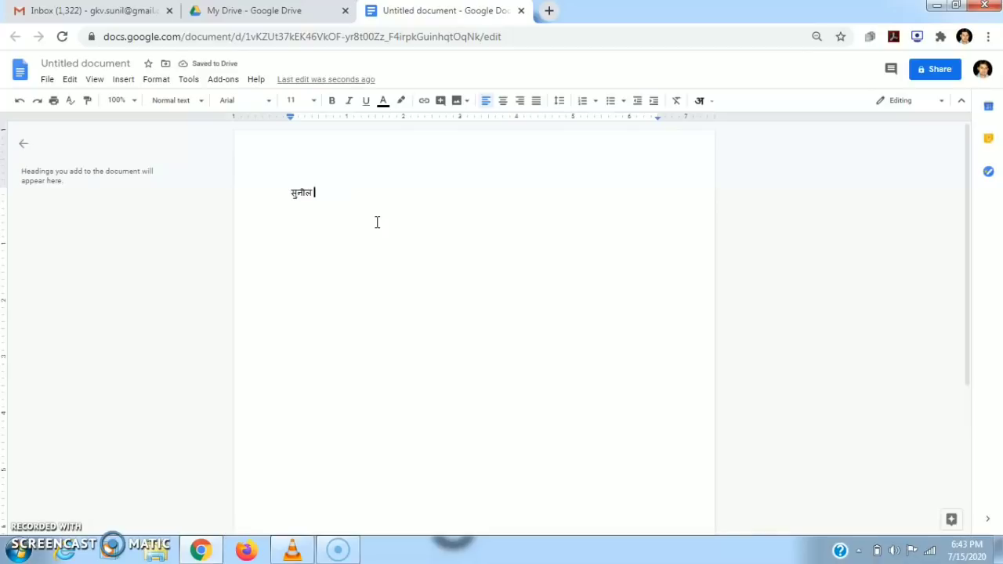
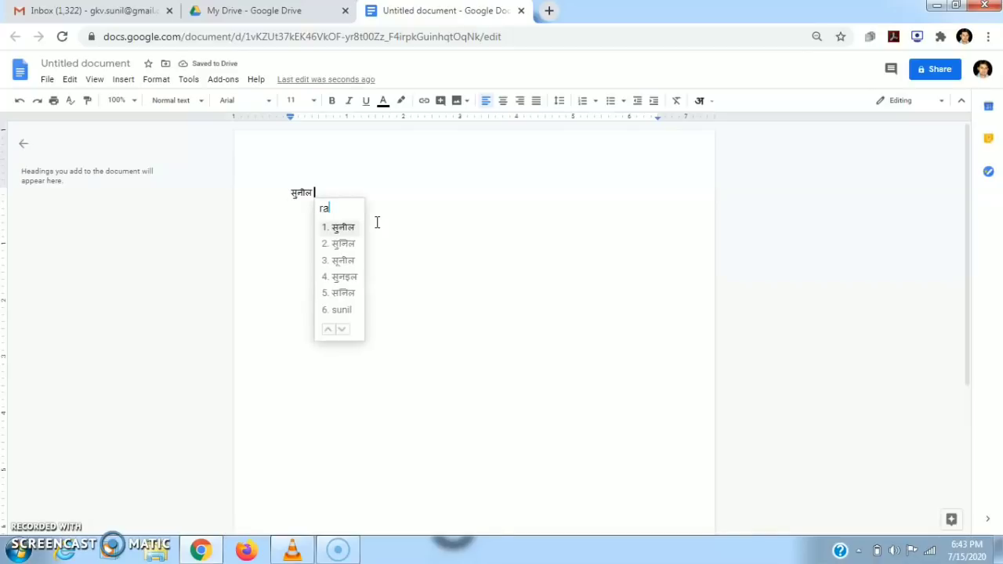
left_click(342, 228)
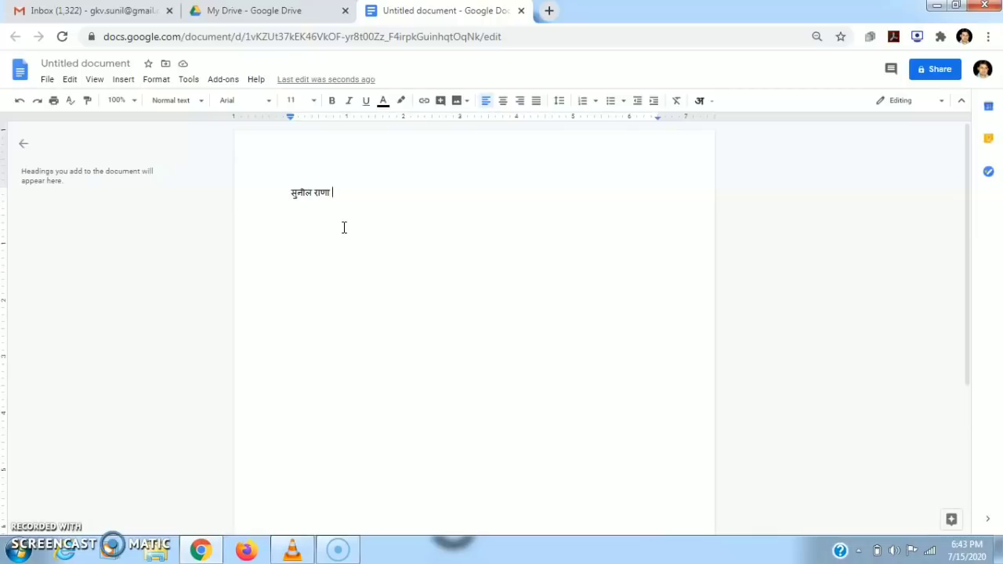
Add a new line below the name reading नई दिल्ली.
left_click(315, 233)
left_click(339, 215)
left_click(366, 193)
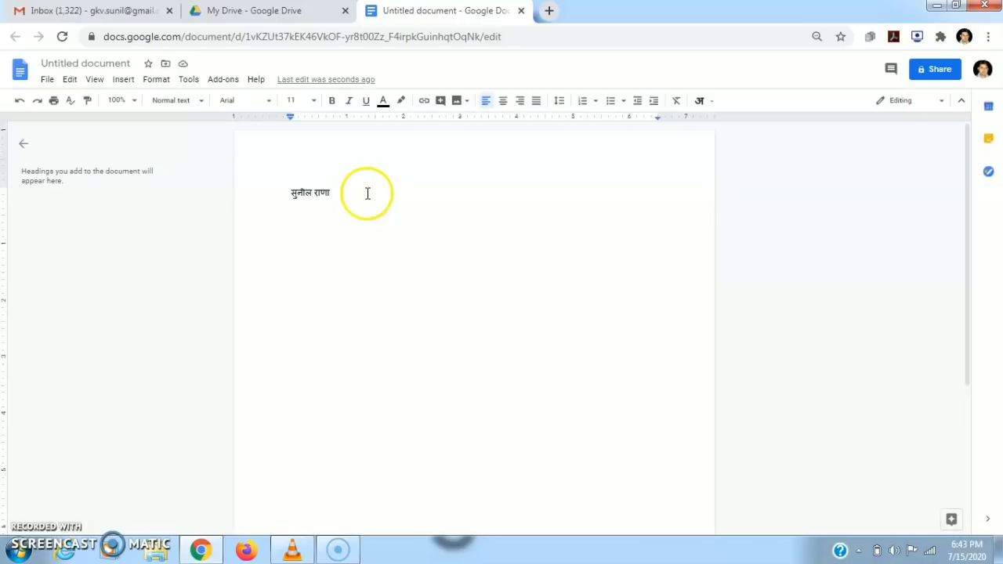
key("Return")
type("nai del")
type("hi")
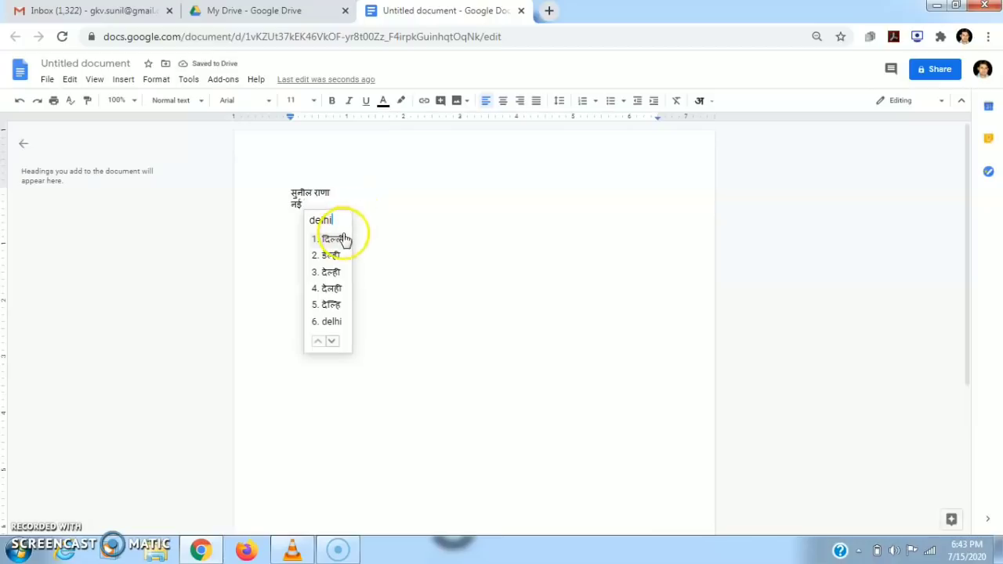
left_click(337, 242)
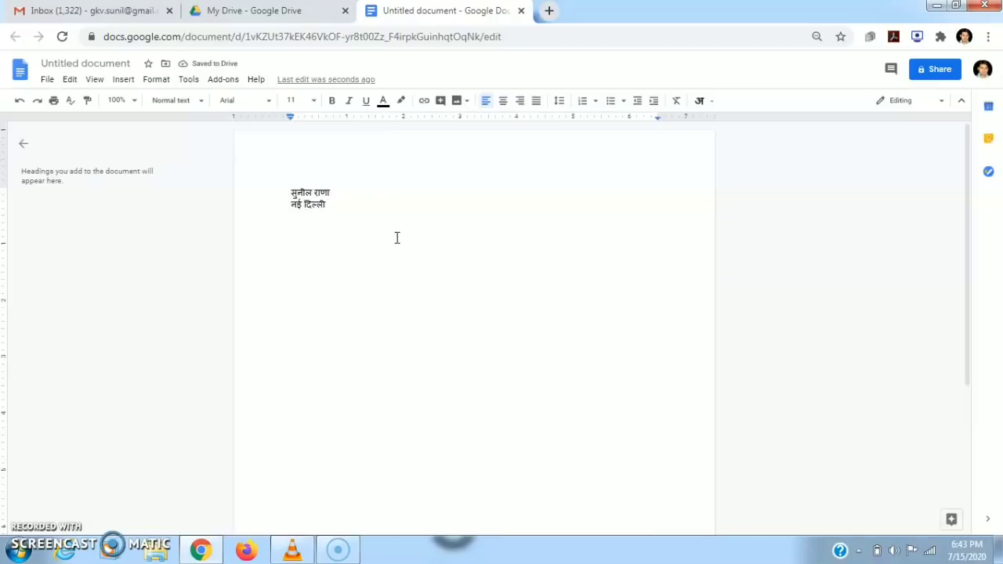
left_click(704, 101)
left_click(710, 103)
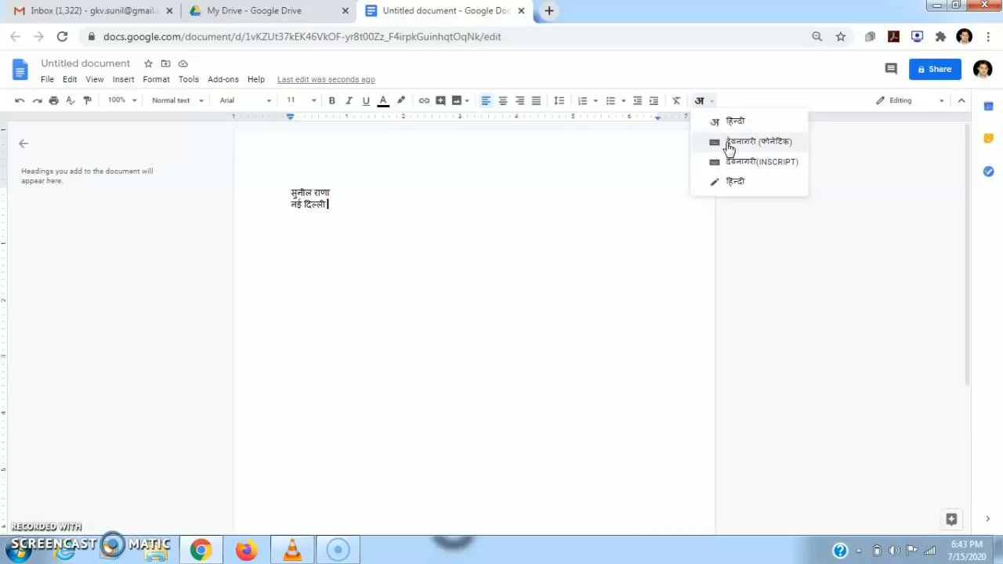
Append a first name after नई दिल्ली using the phonetic Devanagari on-screen keyboard.
left_click(728, 143)
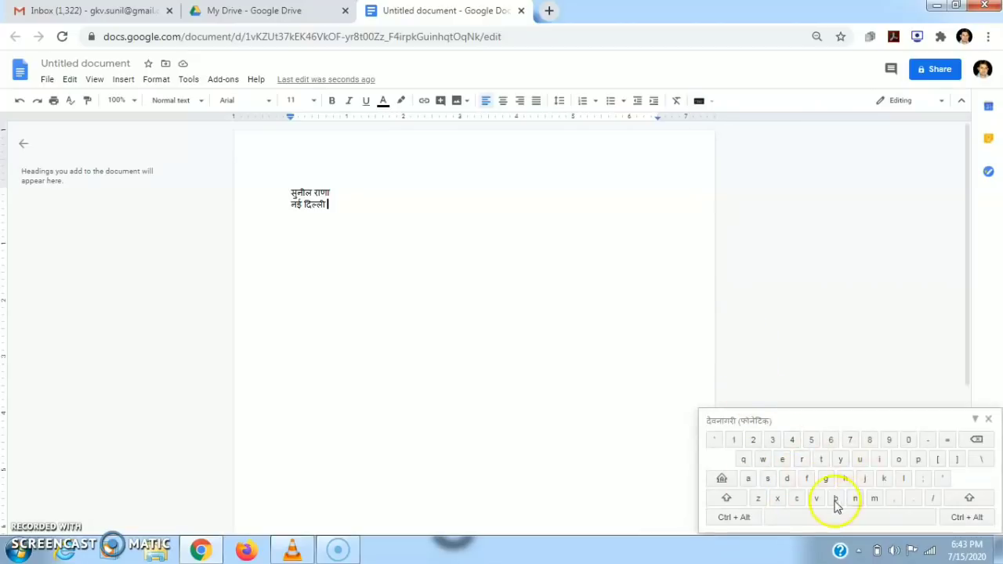
left_click(769, 480)
left_click(859, 461)
left_click(855, 498)
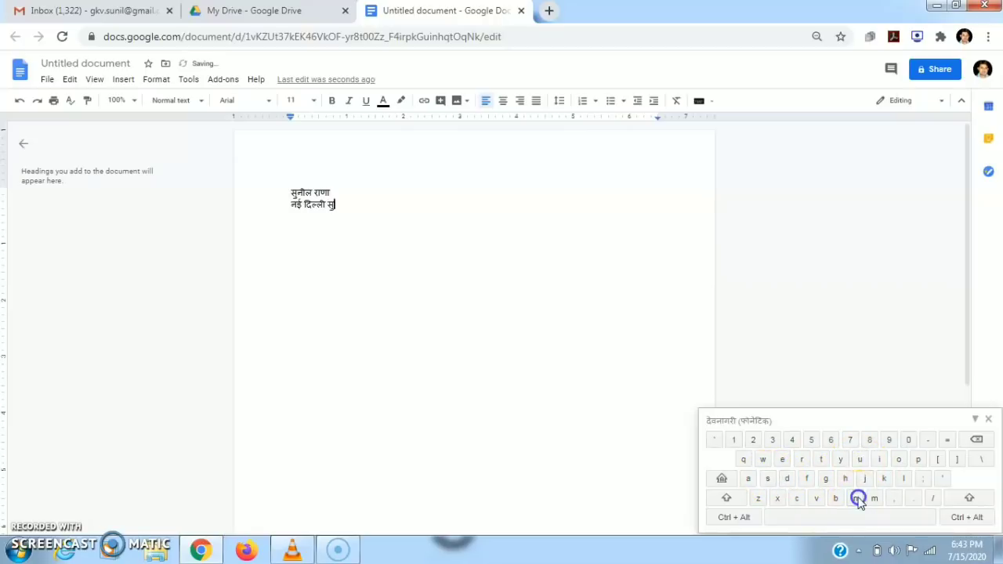
left_click(881, 461)
left_click(905, 480)
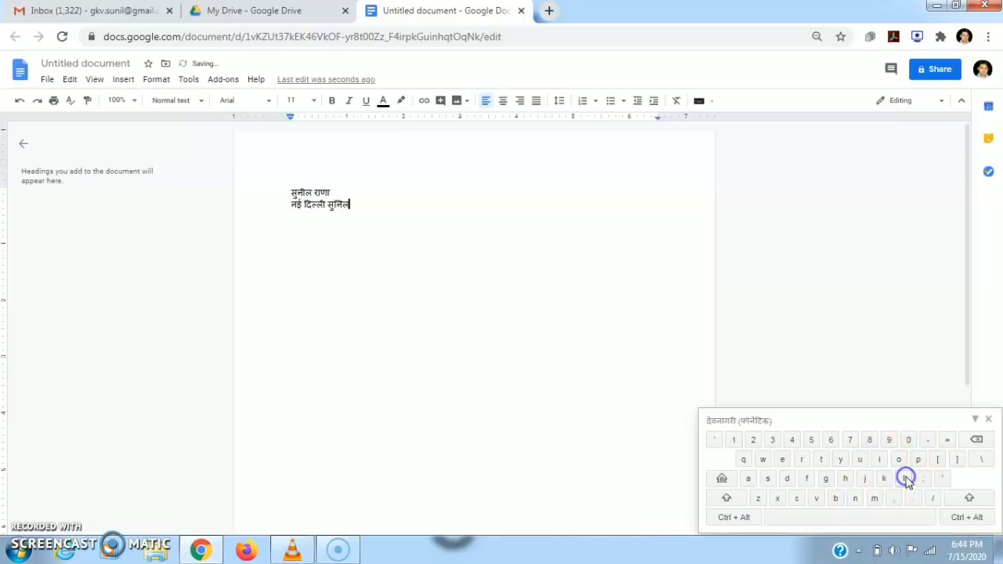
left_click(957, 519)
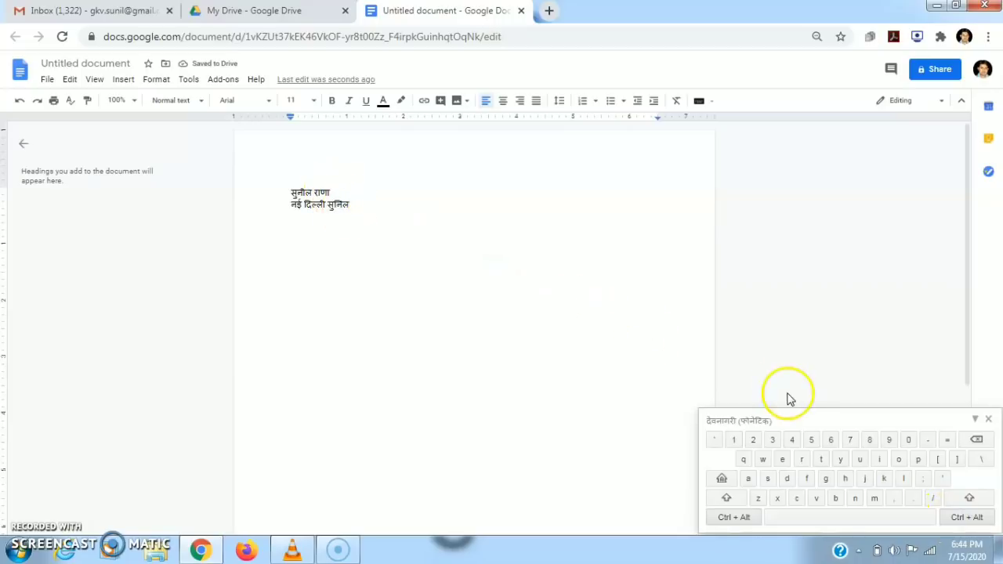
left_click(989, 421)
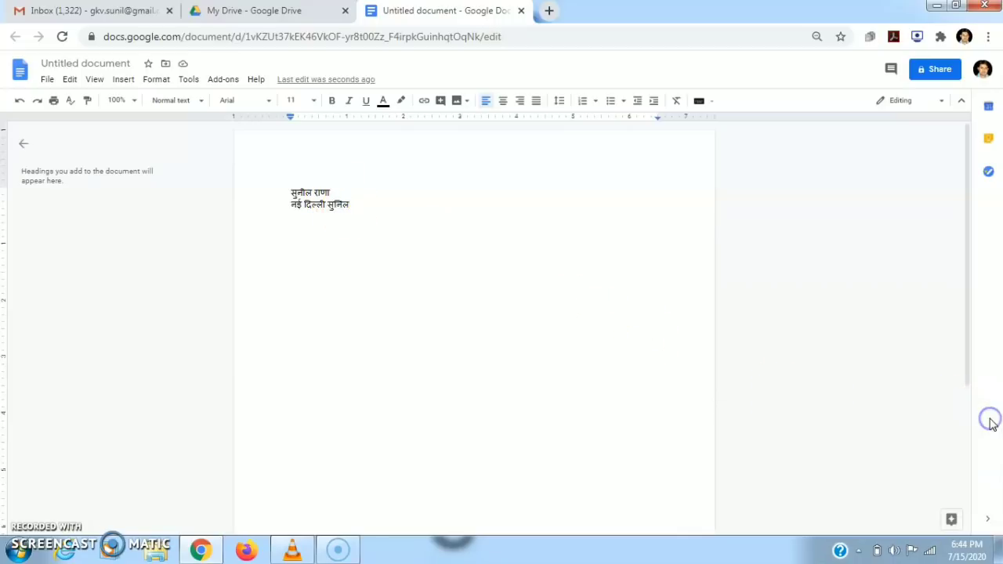
Type a space and महल using the INSCRIPT Devanagari on-screen keyboard.
left_click(710, 108)
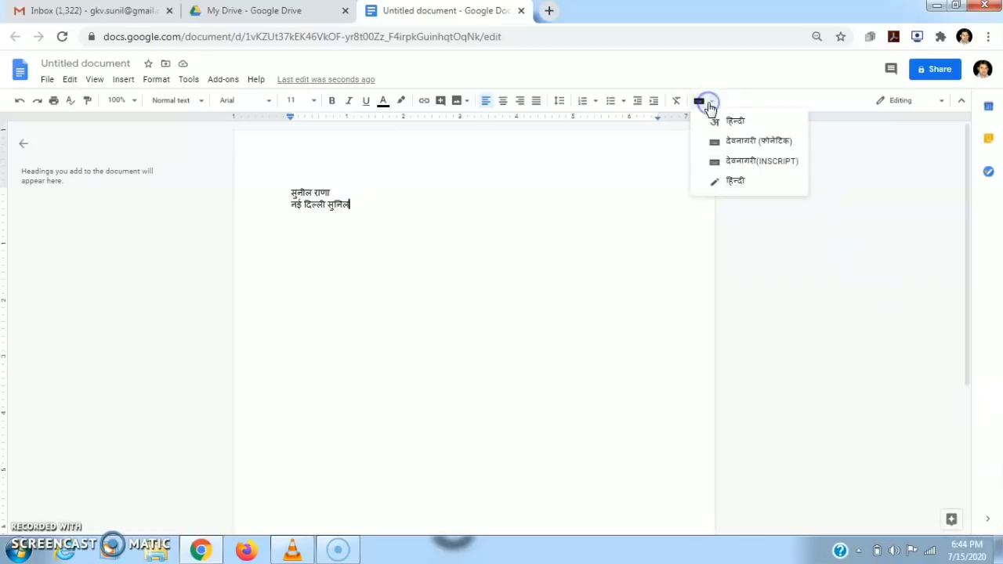
left_click(728, 163)
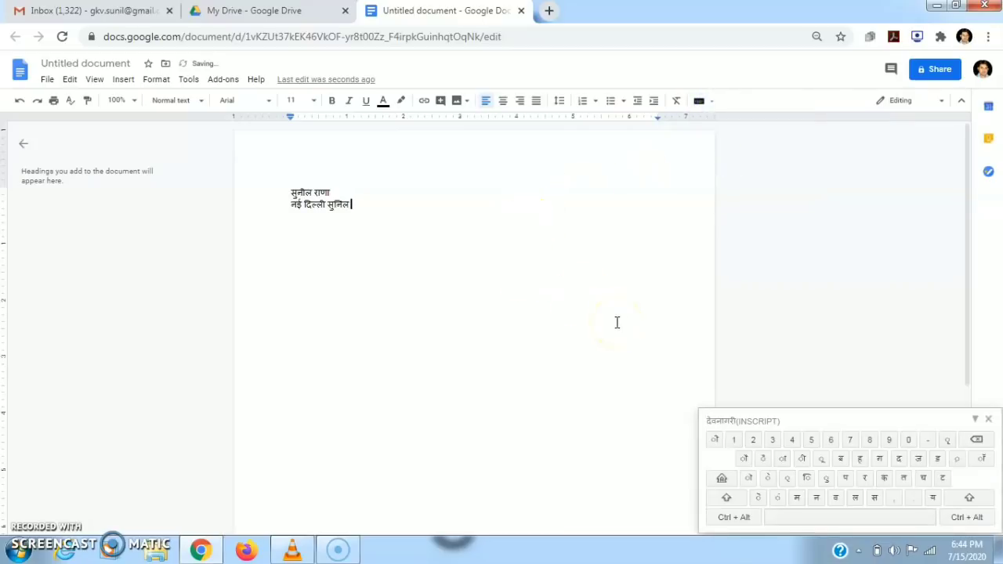
left_click(823, 521)
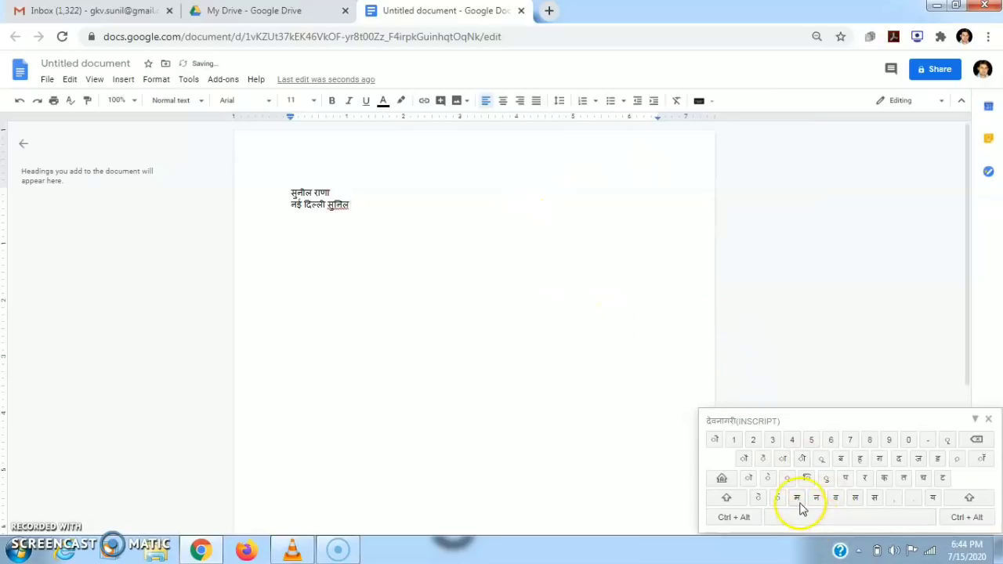
left_click(797, 497)
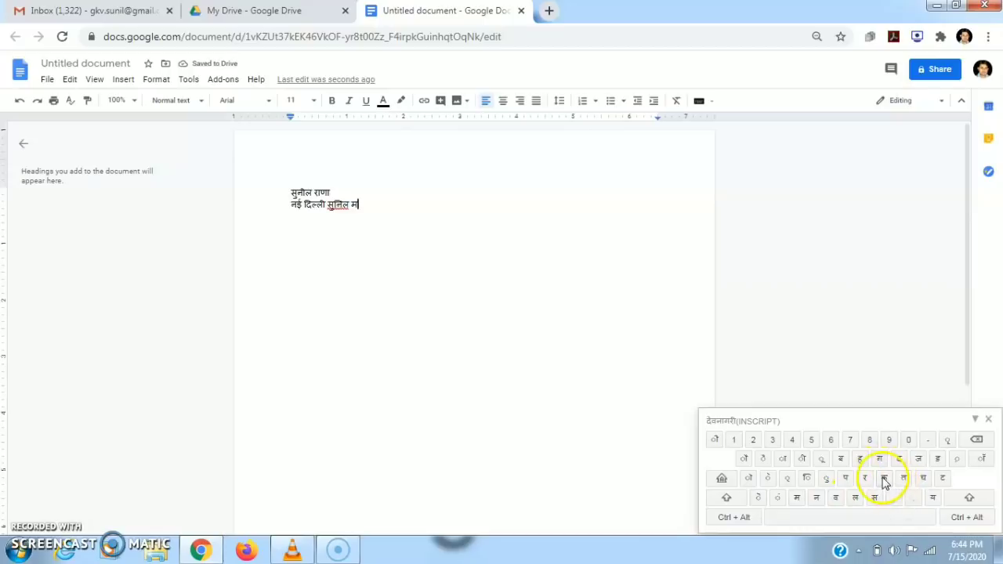
left_click(859, 461)
left_click(855, 499)
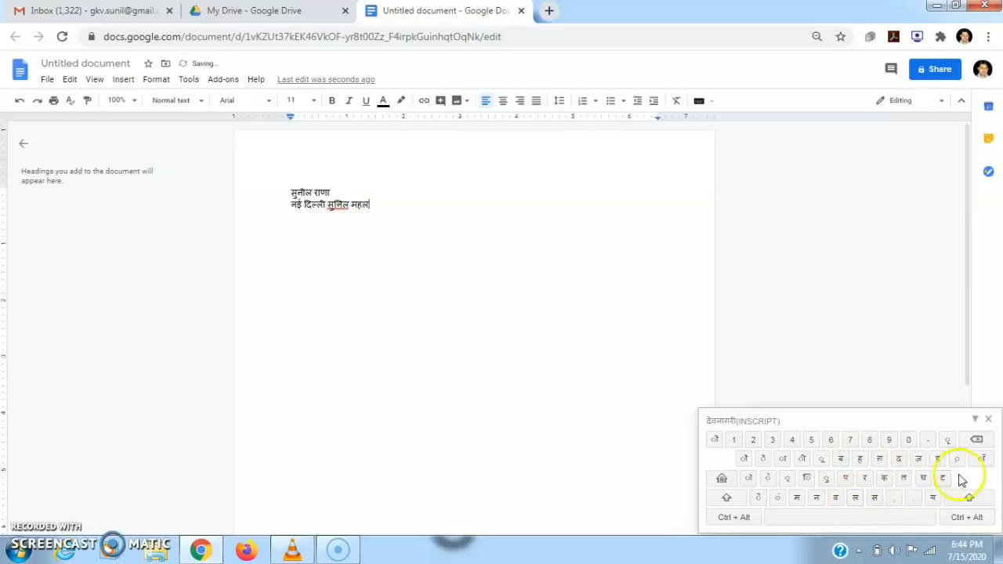
left_click(990, 419)
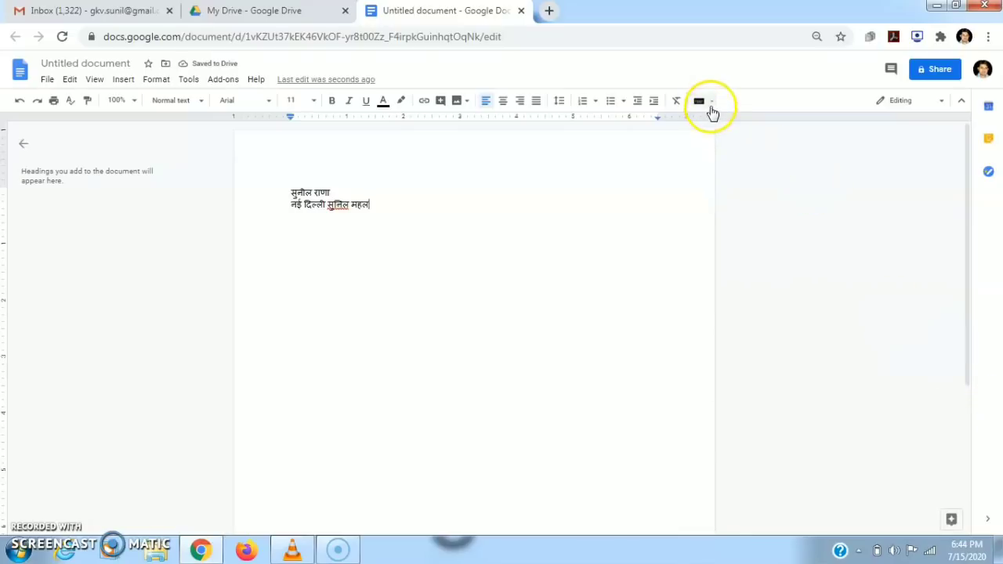
Handwrite a first name in the Hindi handwriting pad and insert it after महल.
left_click(709, 102)
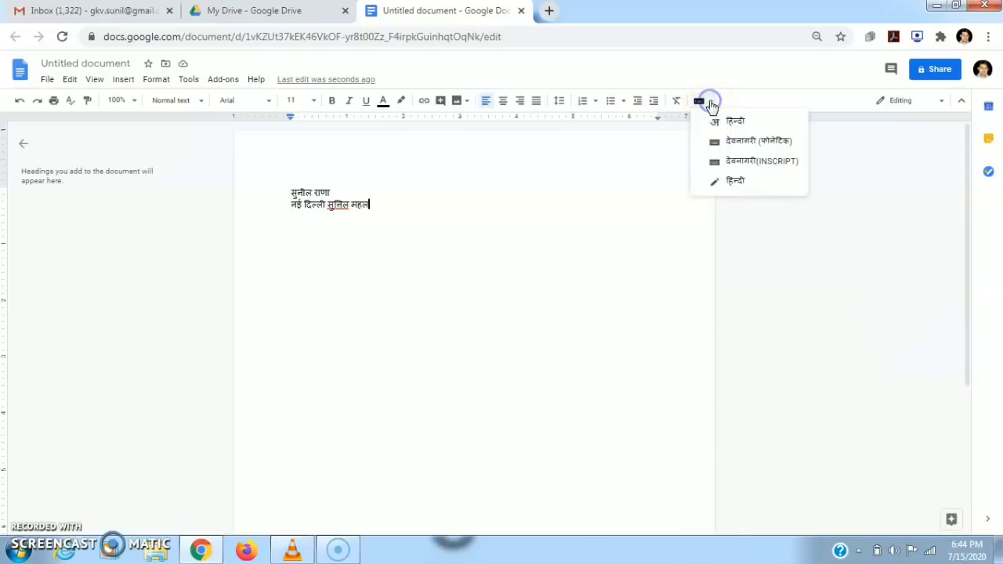
left_click(721, 182)
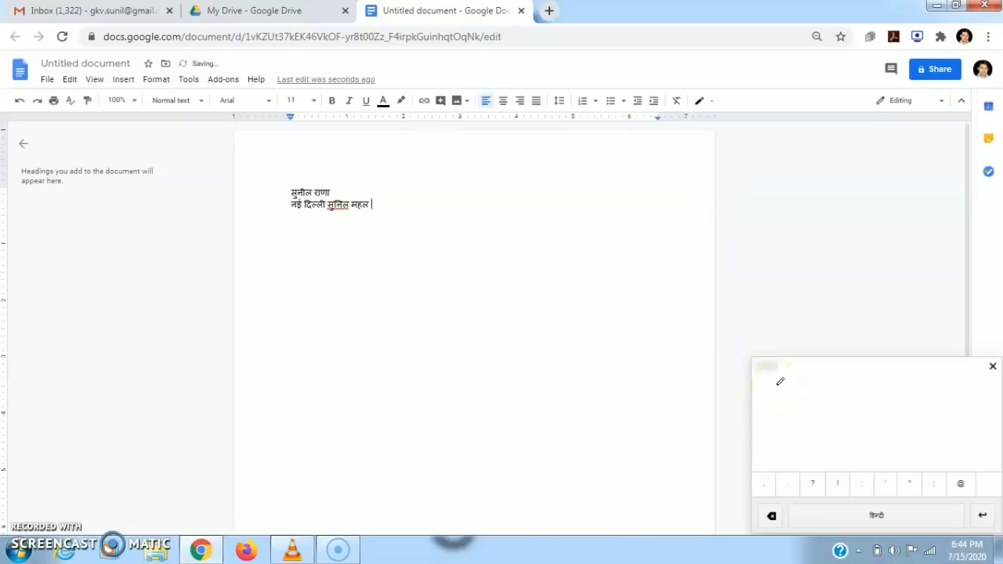
mouse_move(780, 382)
left_mouse_down()
mouse_move(791, 416)
mouse_move(784, 404)
mouse_move(812, 376)
mouse_move(826, 412)
mouse_move(756, 440)
left_mouse_up()
mouse_move(815, 419)
left_mouse_down()
mouse_move(853, 397)
mouse_move(860, 405)
mouse_move(864, 369)
mouse_move(874, 419)
mouse_move(915, 385)
mouse_move(923, 406)
left_mouse_up()
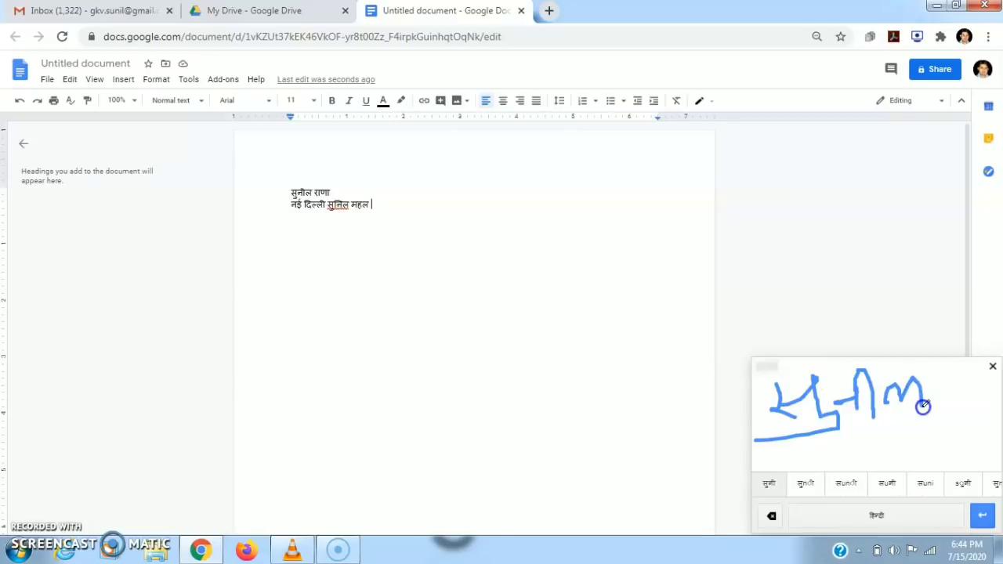
left_click_drag(804, 381, 914, 368)
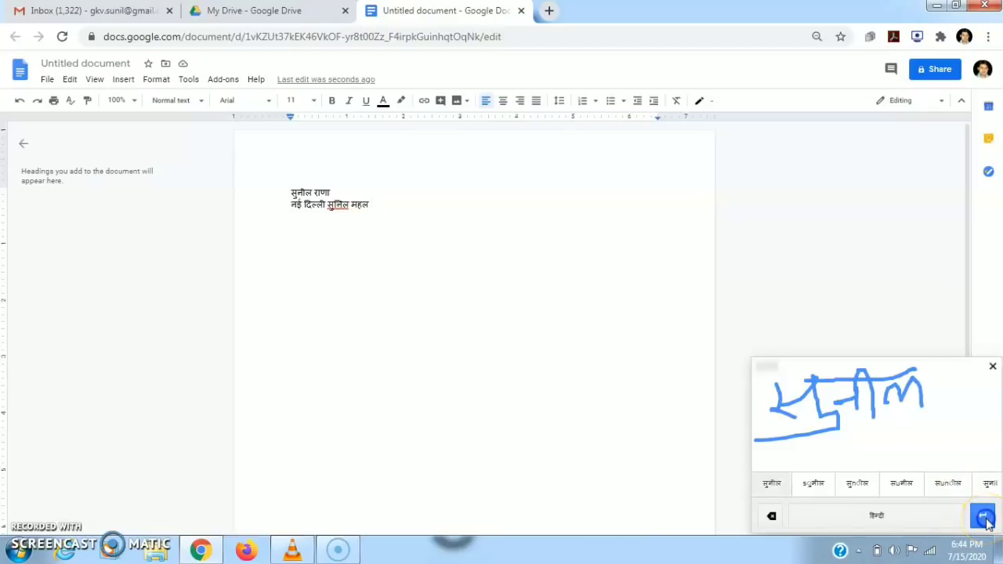
left_click(984, 518)
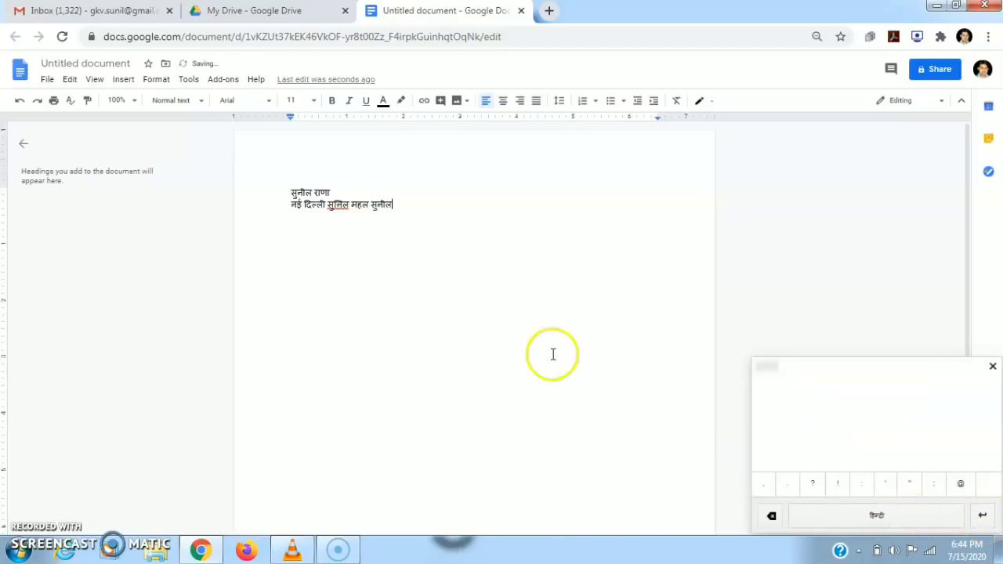
left_click_drag(397, 205, 371, 204)
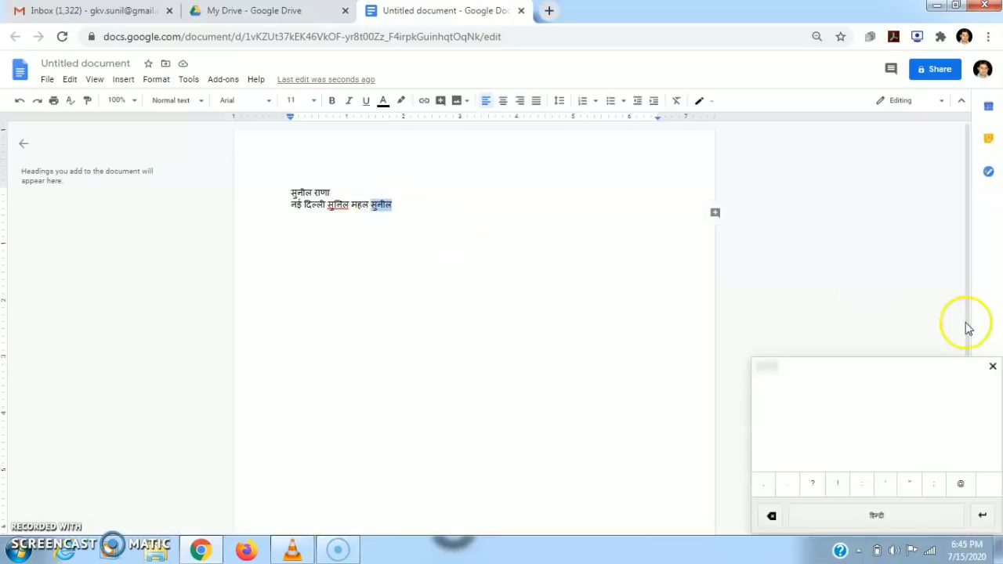
left_click(992, 367)
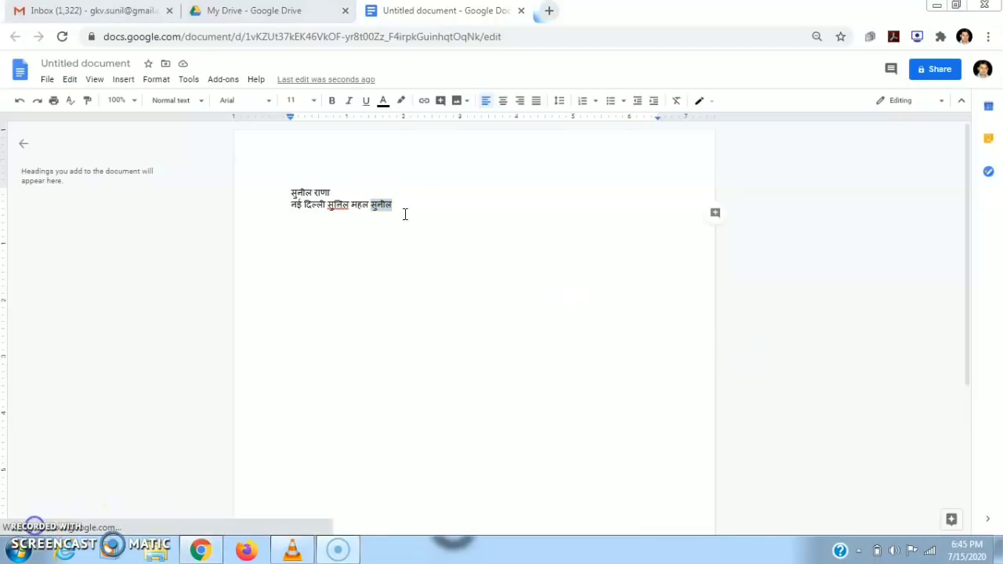
Delete the two Hindi lines, leaving the selected sentence 'I am going to Delhi.'.
left_click_drag(405, 214, 281, 194)
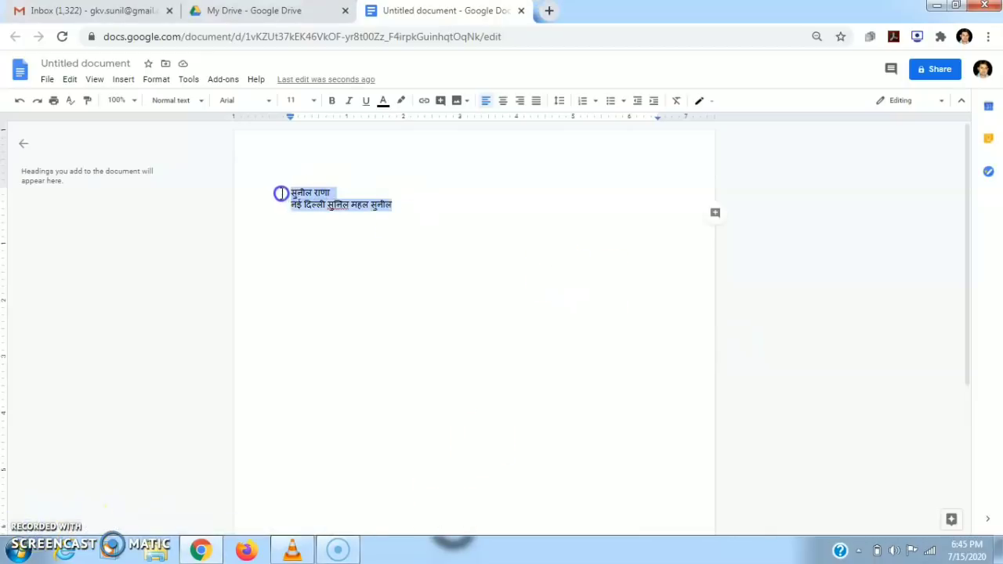
key("BackSpace")
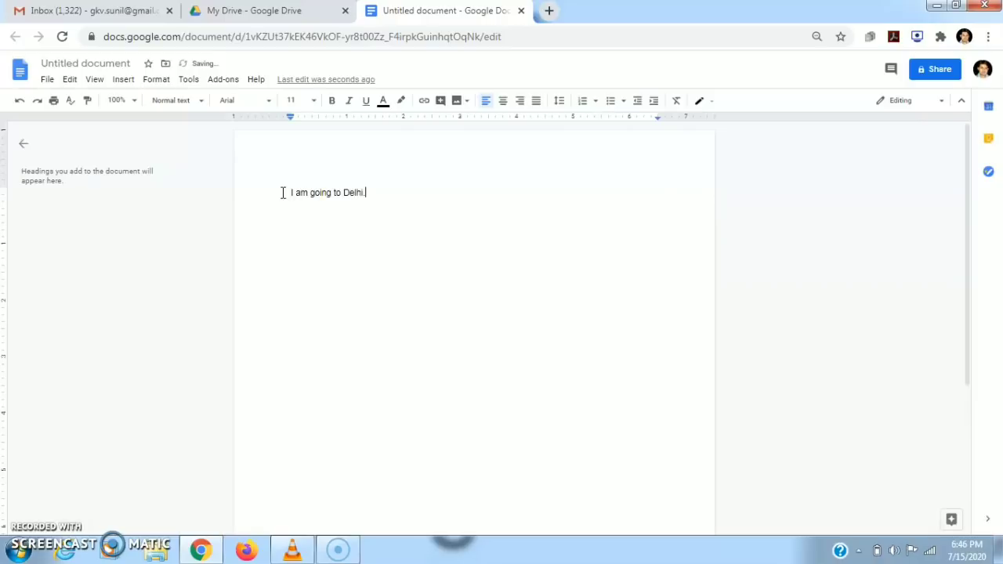
left_click_drag(288, 192, 378, 197)
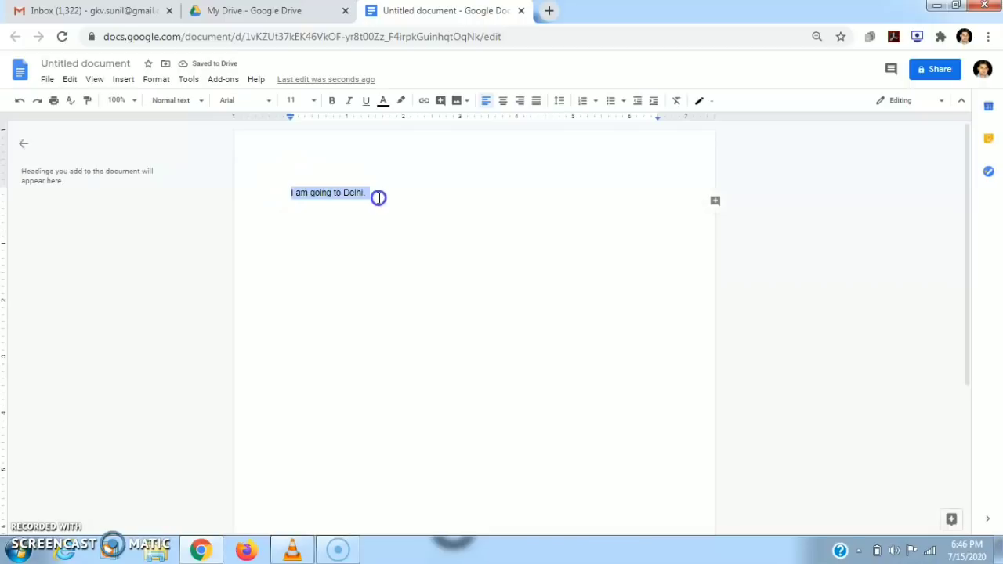
left_click(186, 80)
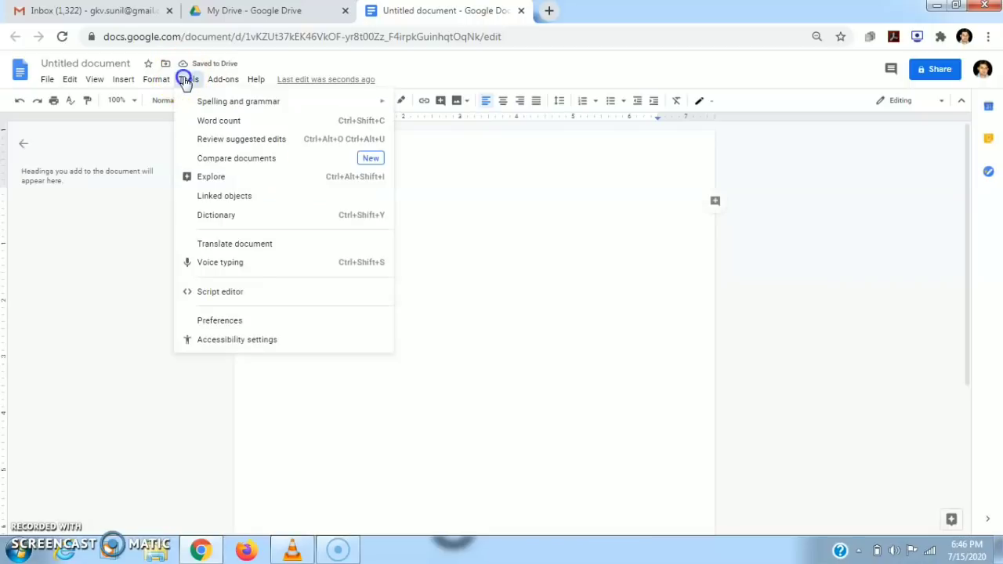
Translate the document into Hindi, producing 'Translated copy of Untitled document'.
left_click(215, 245)
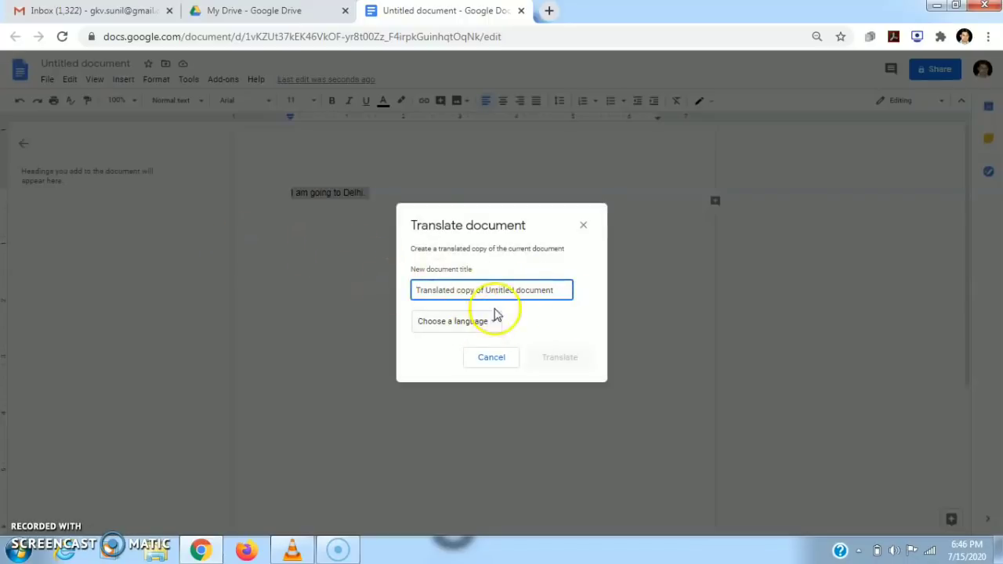
left_click(582, 224)
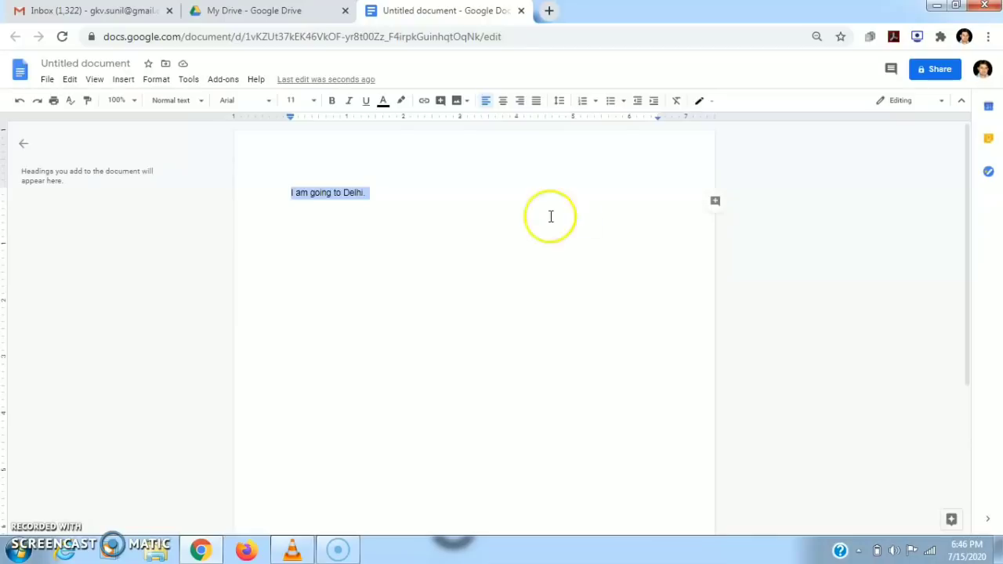
left_click(188, 81)
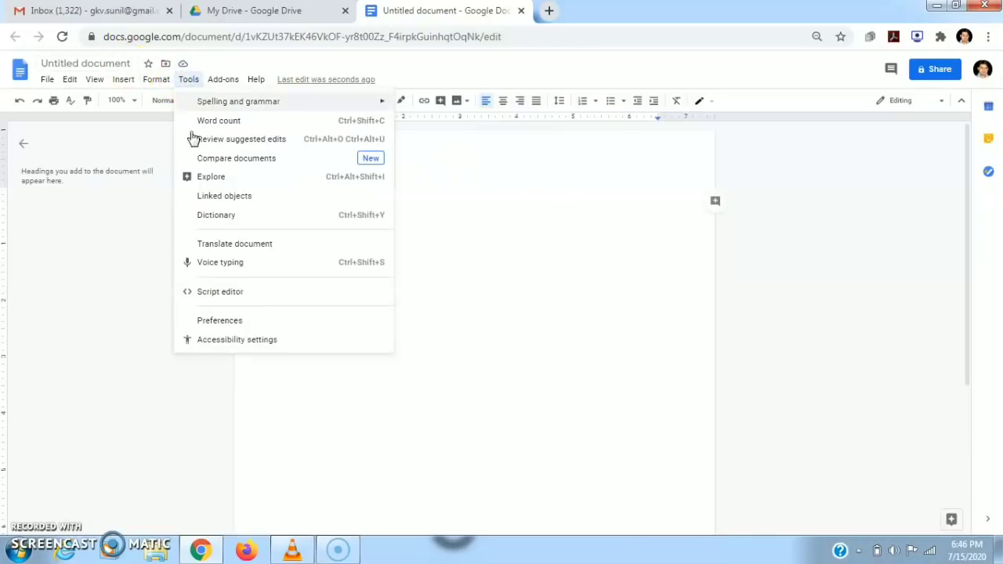
left_click(236, 246)
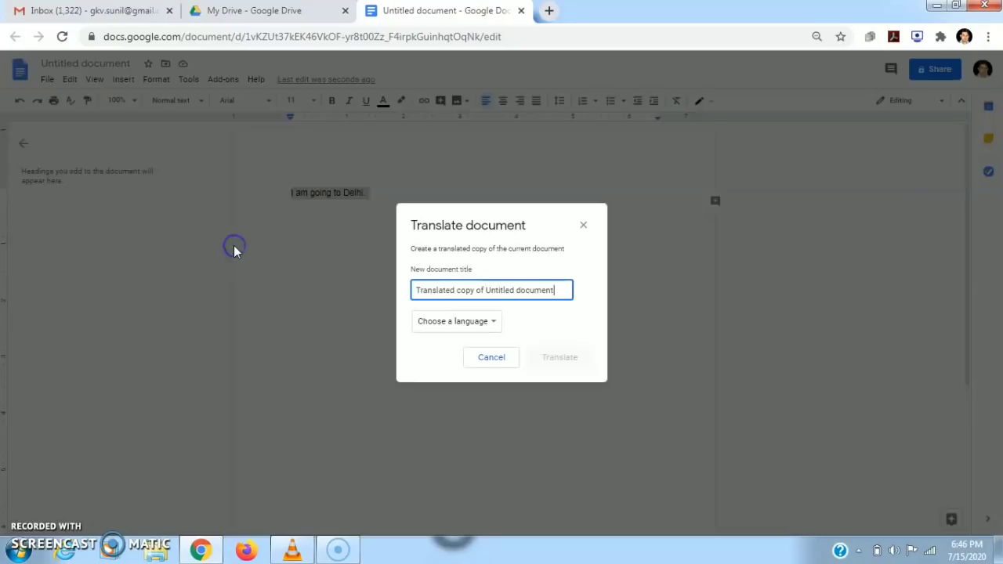
left_click(494, 325)
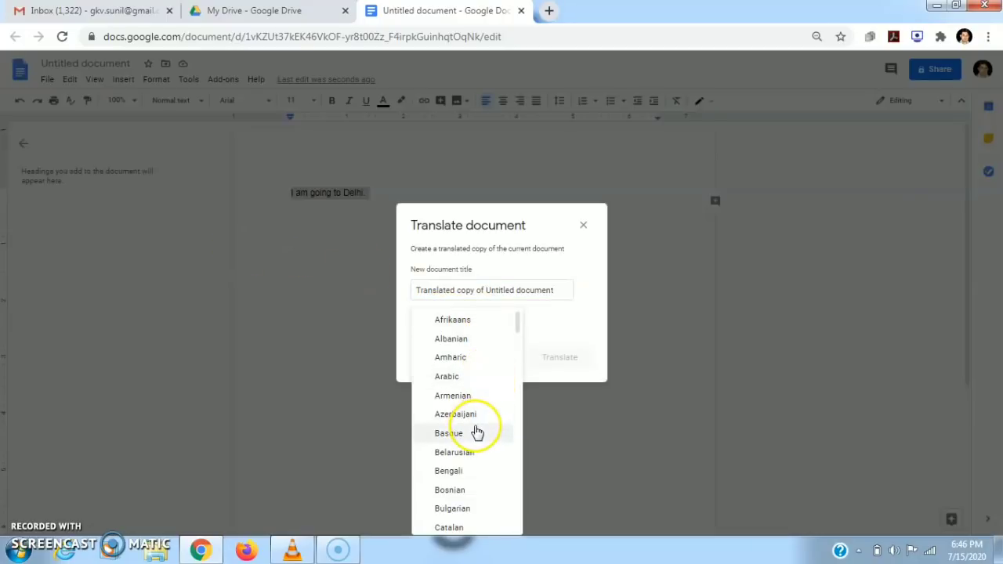
scroll(478, 432, "down", 5)
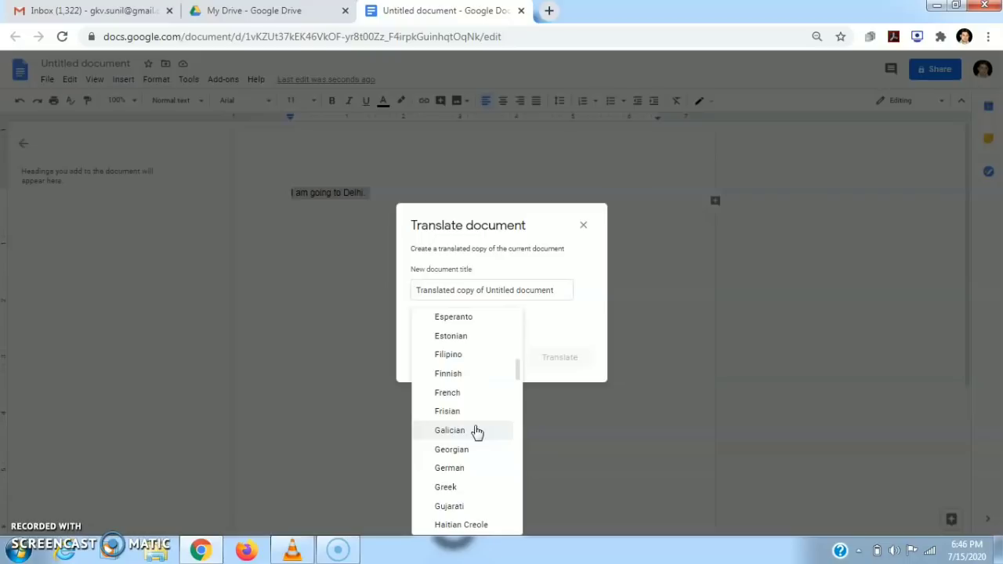
left_click(484, 445)
key("Up")
key("Up")
key("Up")
key("Up")
key("Up")
key("Up")
key("Up")
key("Up")
key("Up")
key("Up")
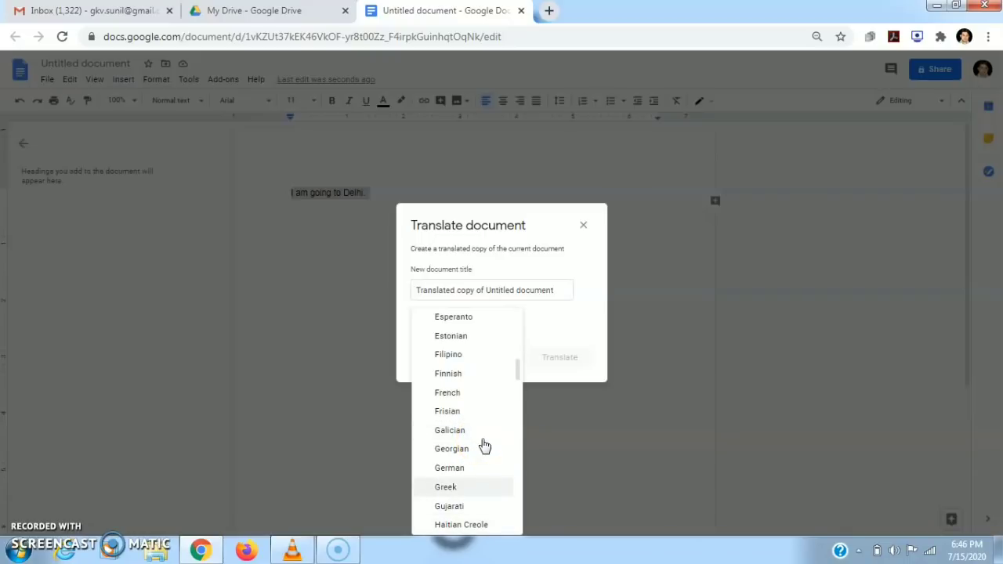
key("Up")
key("Up")
key("Up")
key("Up")
key("Up")
key("Up")
key("Up")
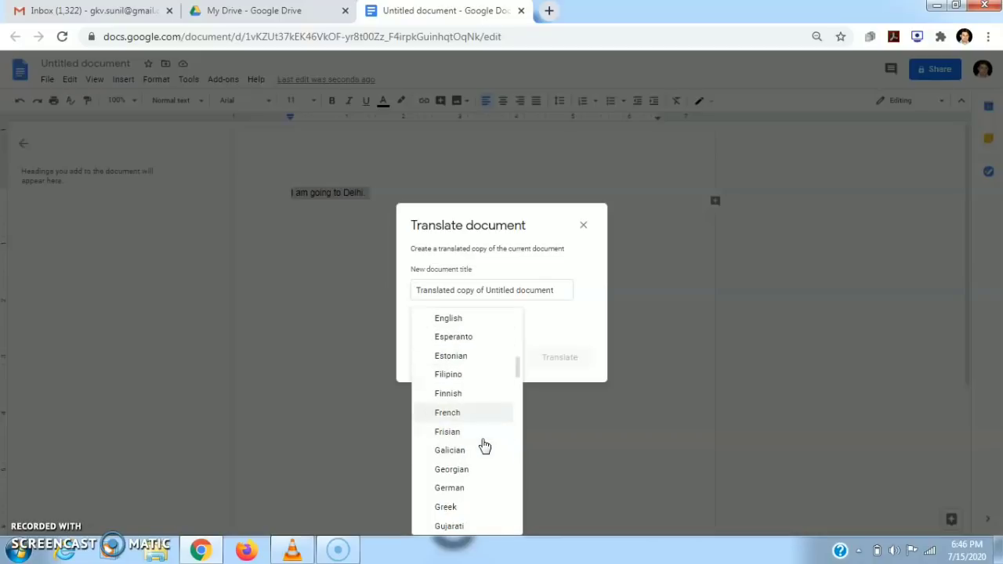
key("Down")
key("Down")
key("Down")
key("Down")
key("Down")
key("Down")
key("Down")
key("Down")
key("Down")
key("Down")
key("Down")
key("Down")
key("Down")
key("Down")
key("Down")
key("Down")
key("Down")
key("Down")
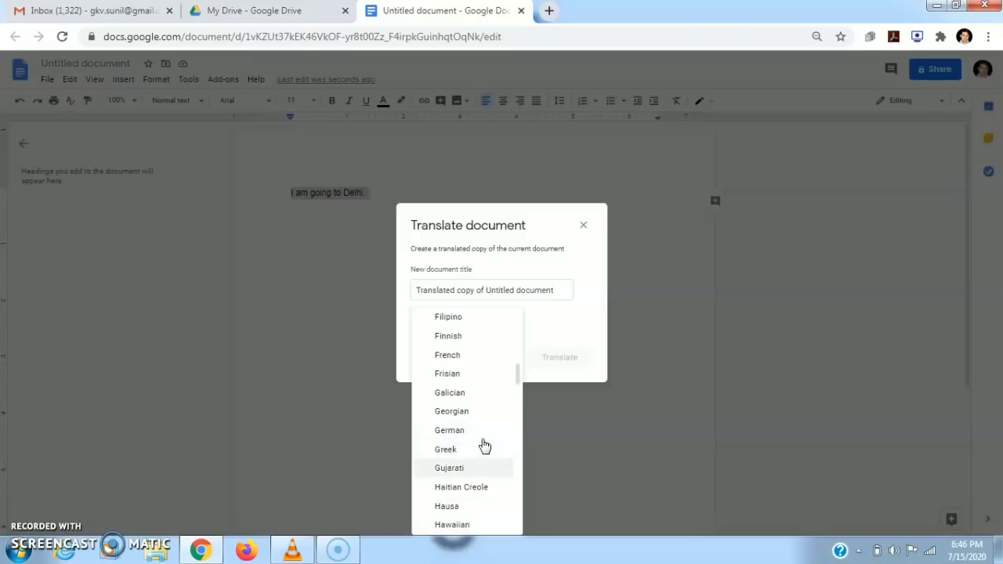
key("Down")
key("Down")
key("Down")
key("Down")
key("Down")
key("Down")
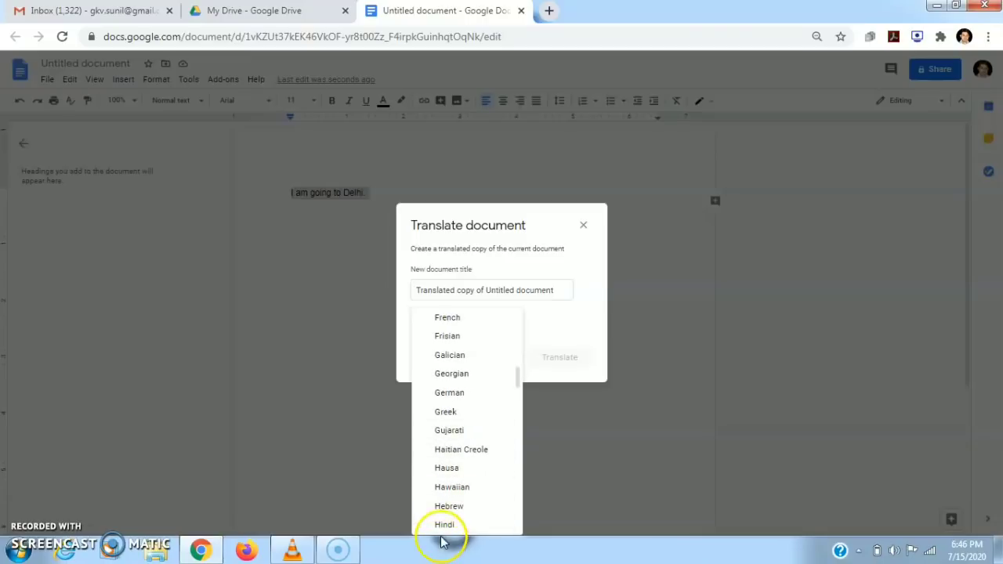
left_click(440, 529)
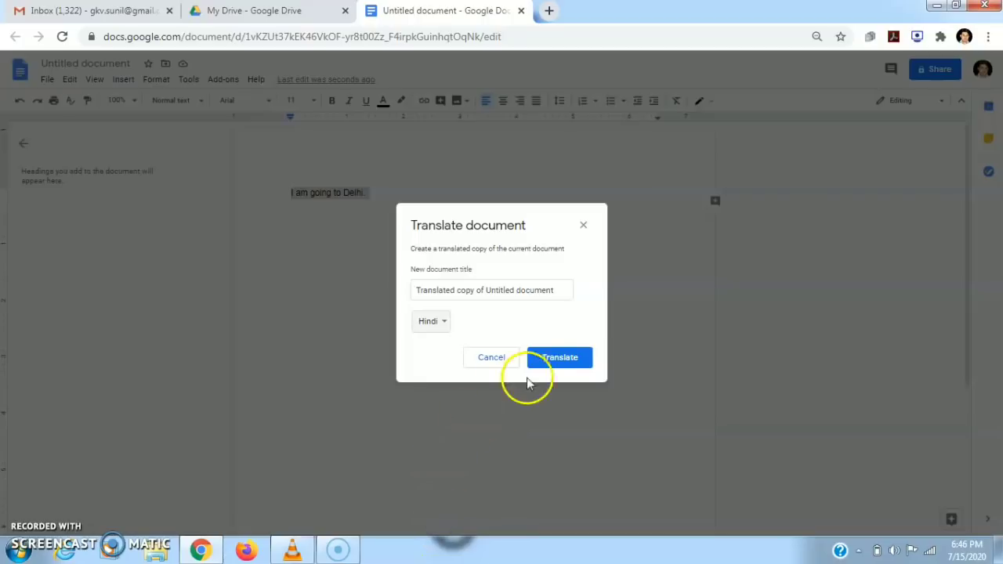
left_click(553, 362)
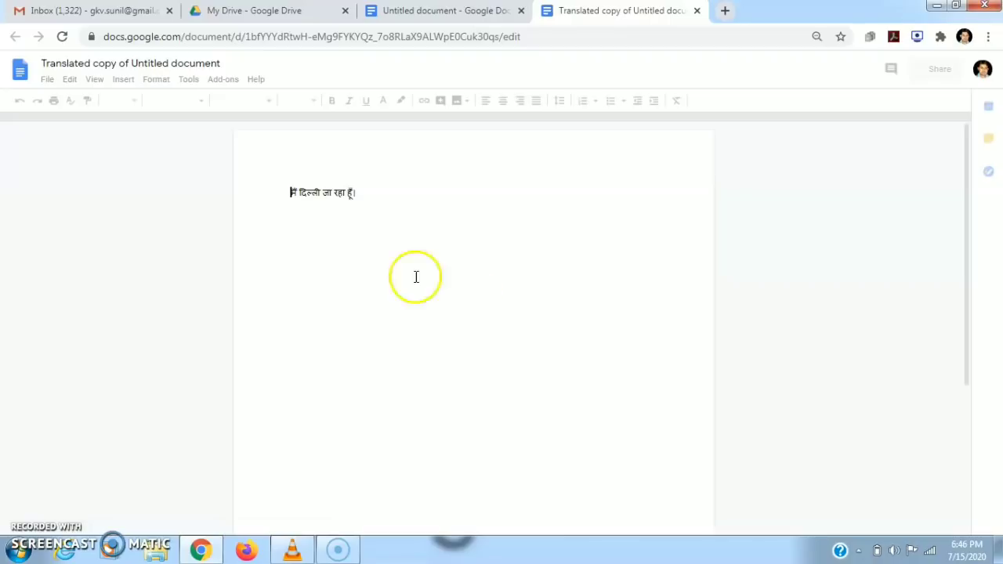
Compare the Hindi copy with the original, then close the 'Translated copy of Untitled document' tab.
left_click_drag(283, 193, 371, 195)
left_click(407, 10)
key("Escape")
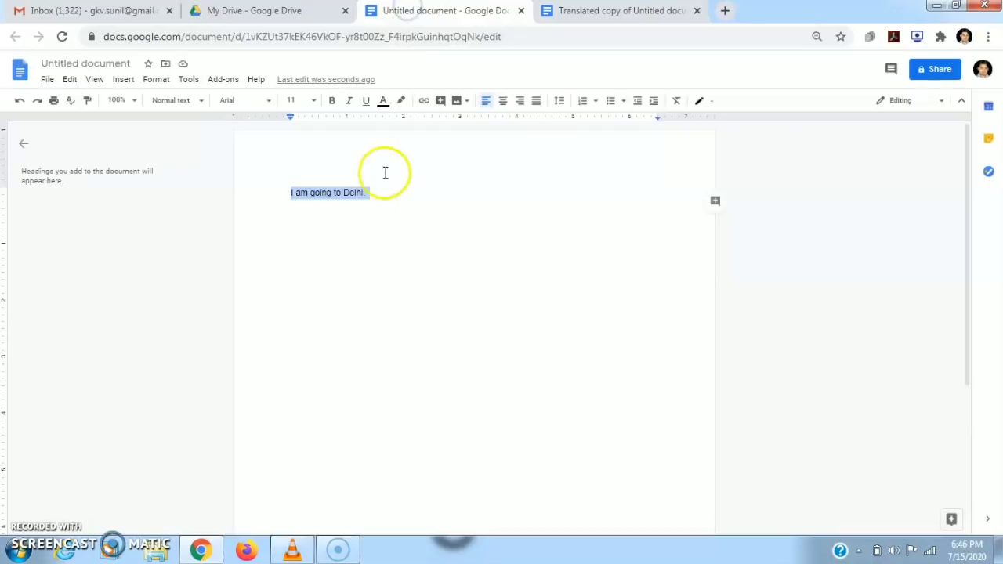
left_click(600, 10)
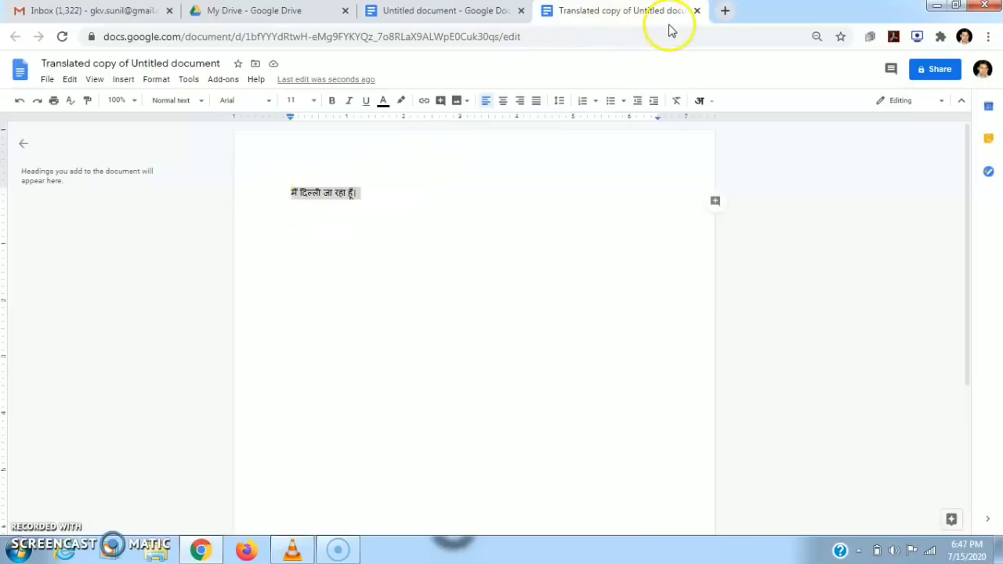
left_click(697, 11)
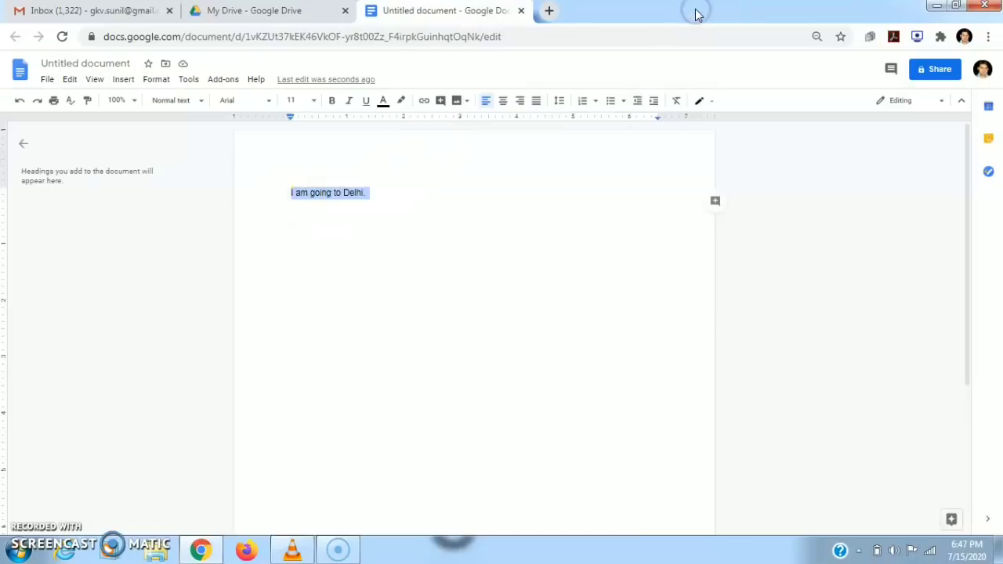
Make a Bengali translated copy of the document, check its sentence, then close it.
left_click(190, 79)
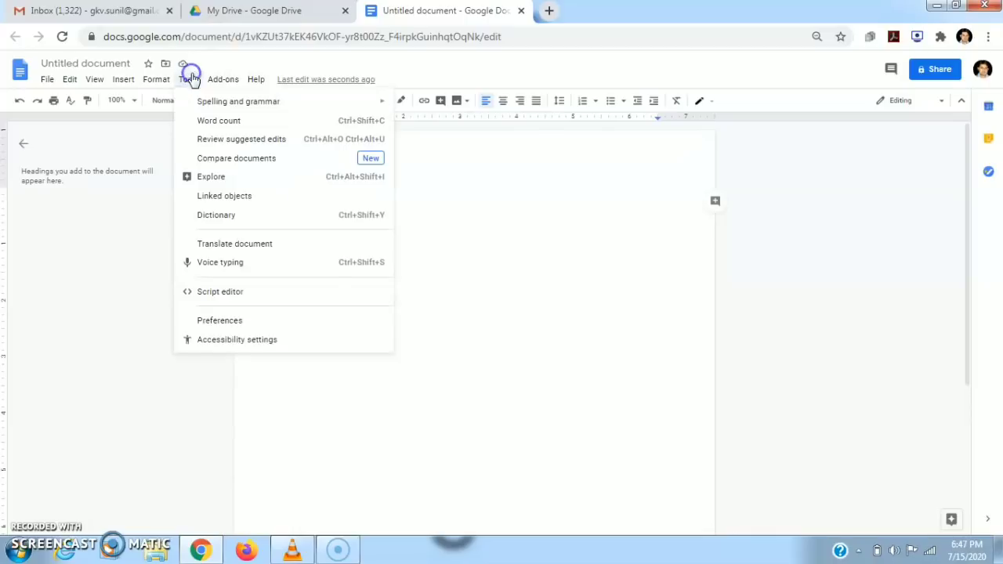
left_click(239, 245)
left_click(491, 326)
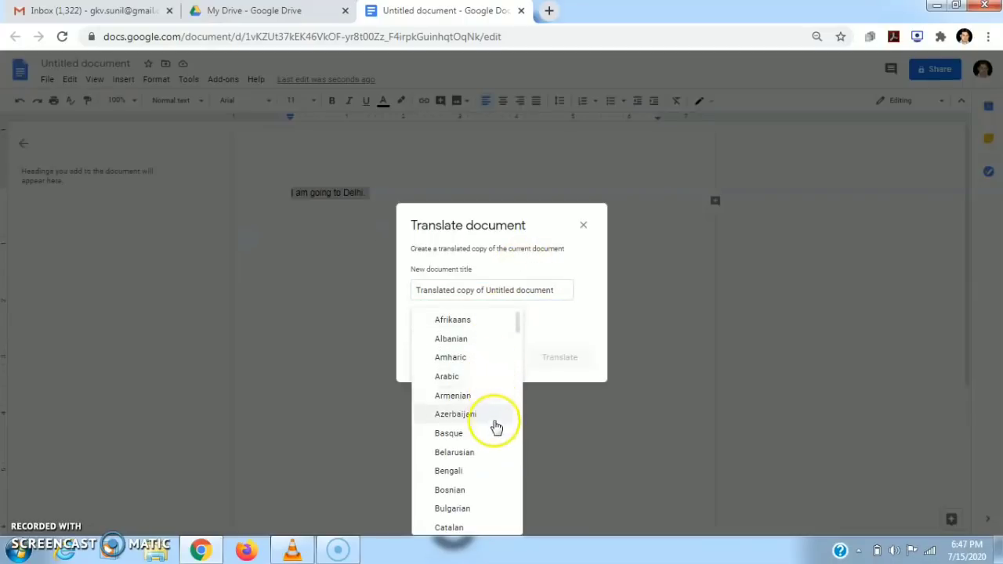
left_click(455, 473)
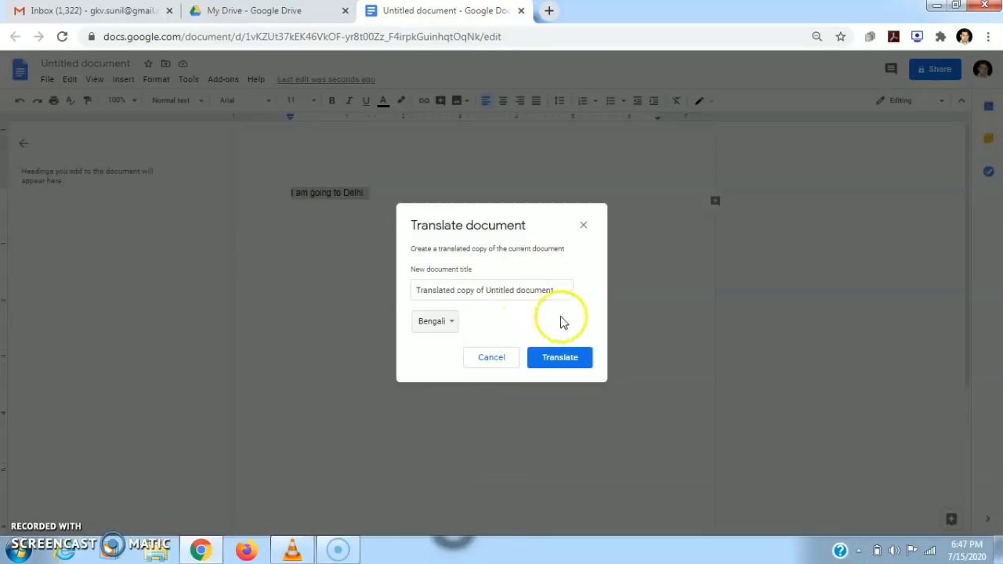
left_click(561, 358)
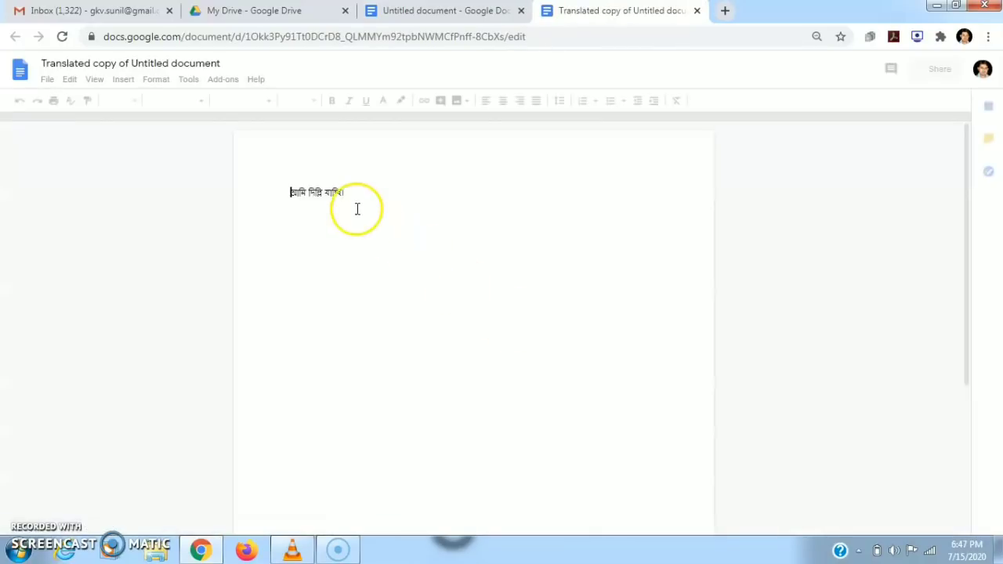
left_click_drag(350, 194, 262, 193)
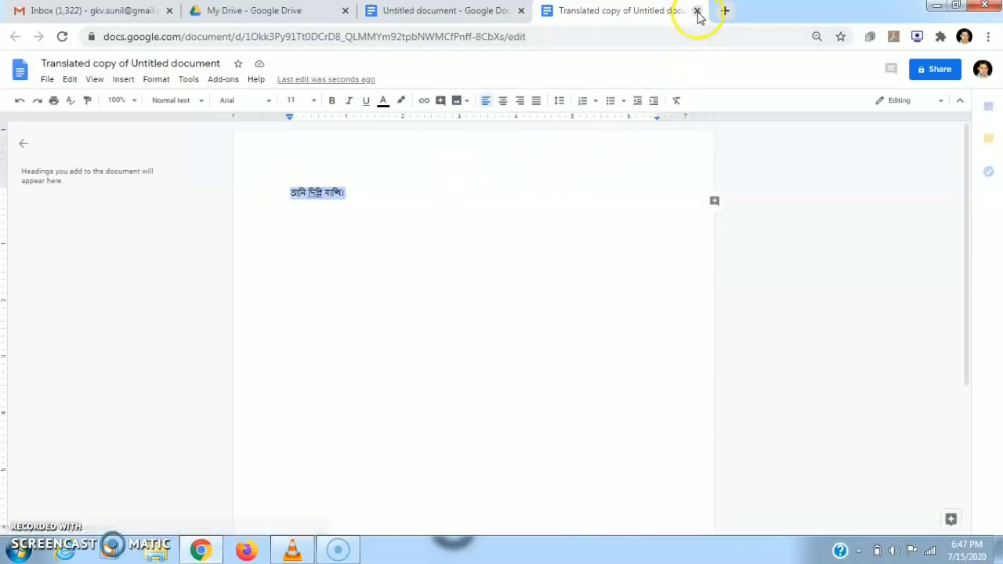
left_click(698, 11)
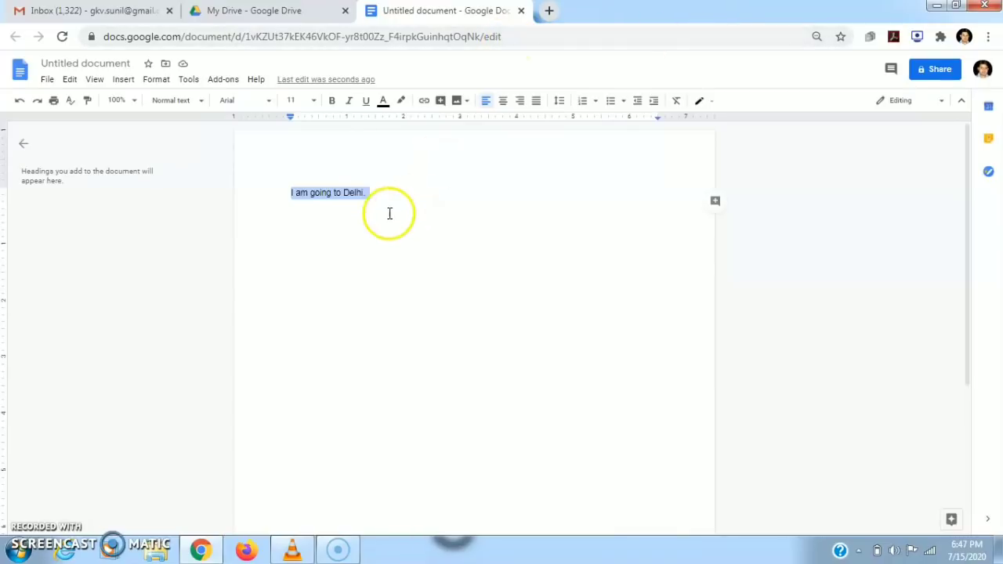
Delete the sentence 'I am going to Delhi.' to leave the page empty.
left_click(34, 528)
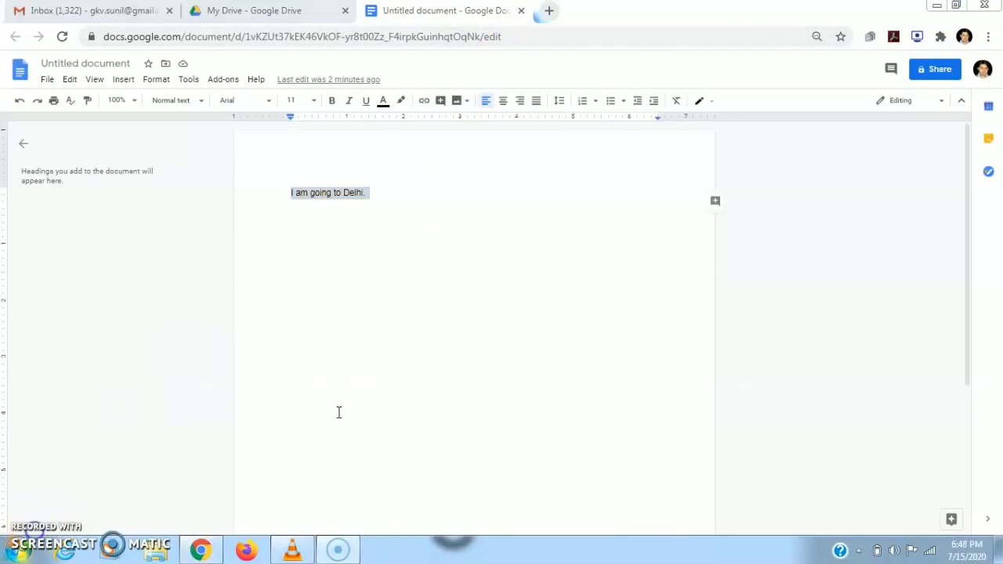
left_click(400, 190)
mouse_move(389, 190)
left_mouse_down()
mouse_move(288, 184)
mouse_move(388, 191)
left_mouse_up()
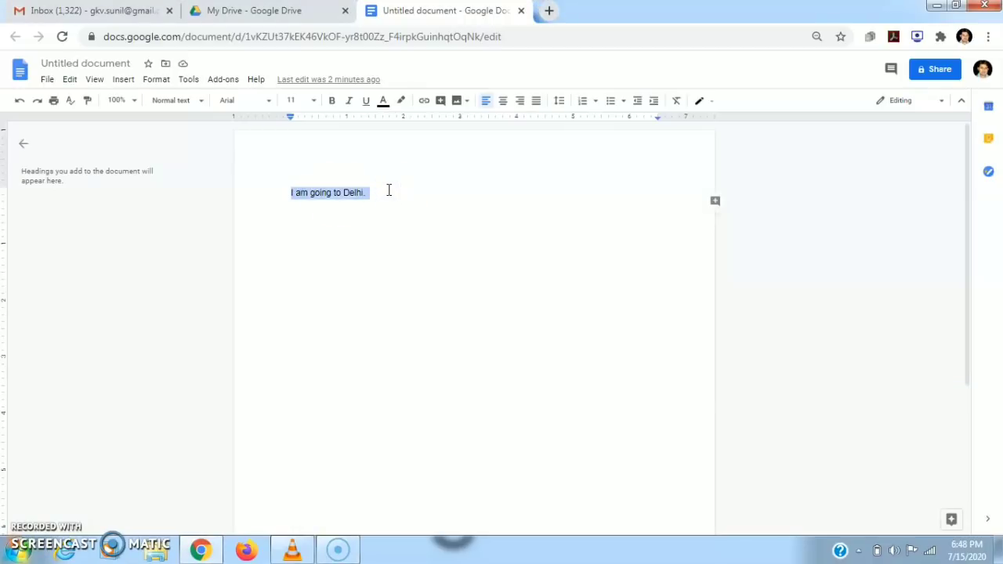
key("Delete")
left_click(341, 207)
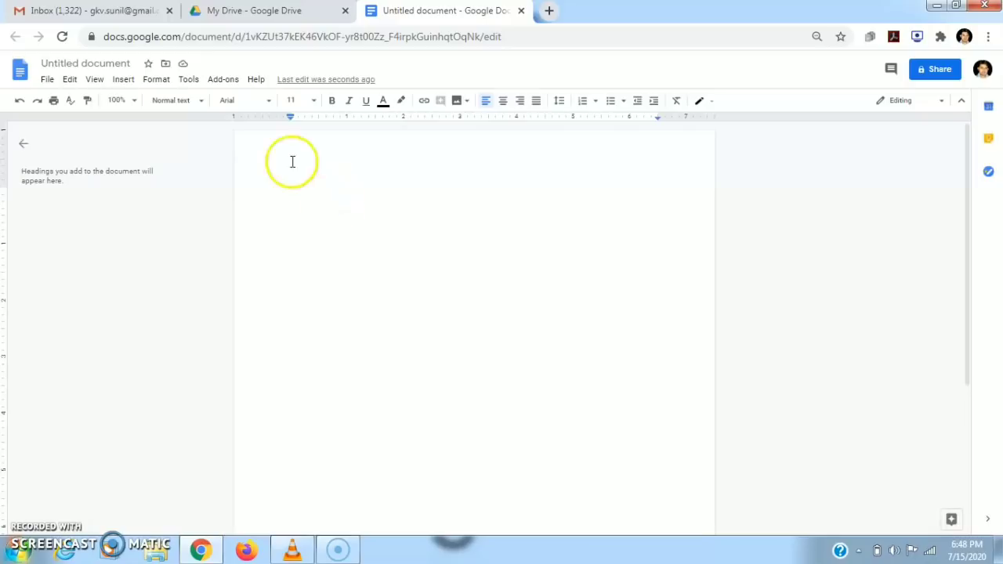
left_click(185, 79)
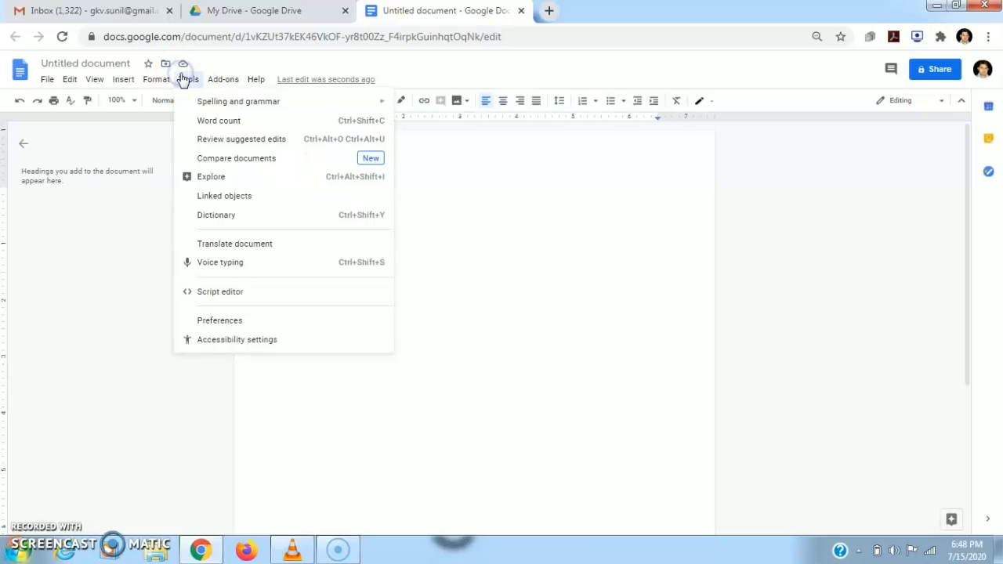
Turn on voice typing and dictate a paragraph about the author's position and degrees.
left_click(219, 262)
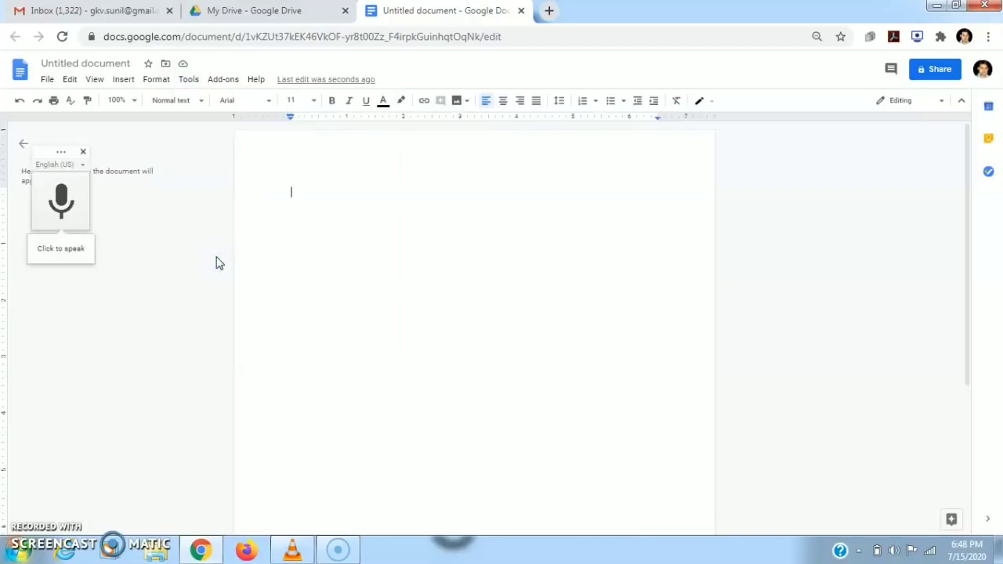
left_click(62, 202)
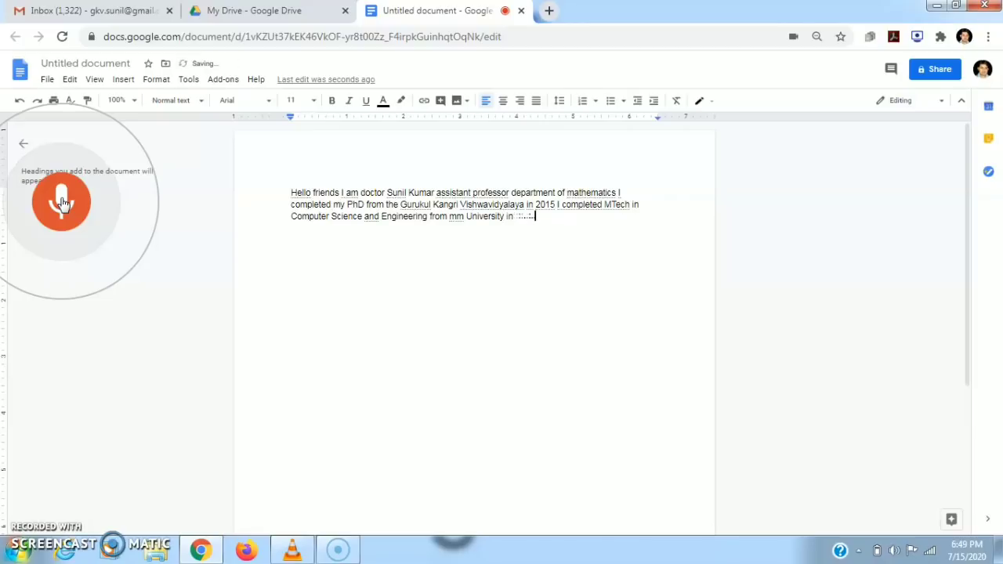
left_click(62, 202)
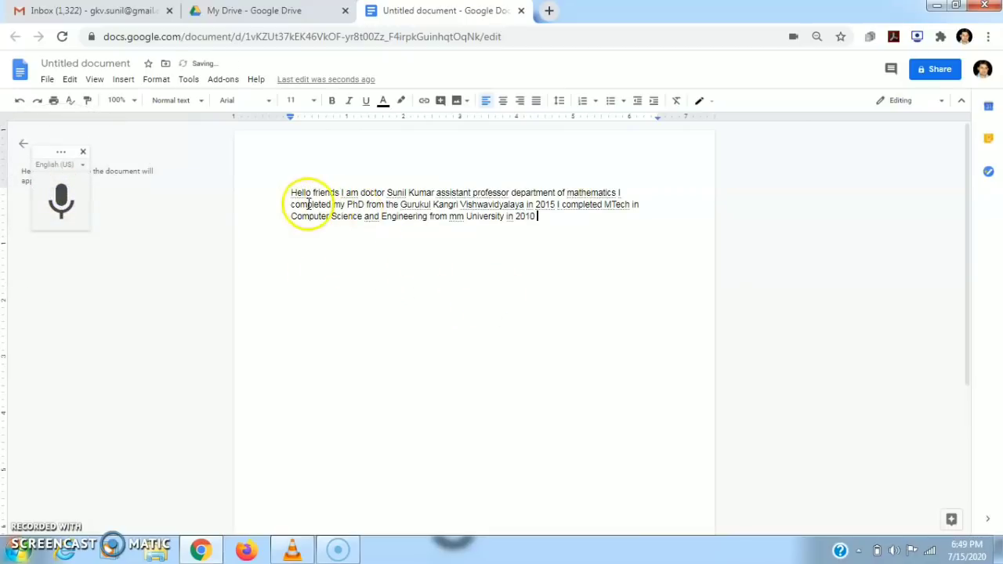
left_click_drag(283, 195, 560, 227)
Dictate a second line below, remove the trailing space, and select the whole paragraph.
left_click(552, 226)
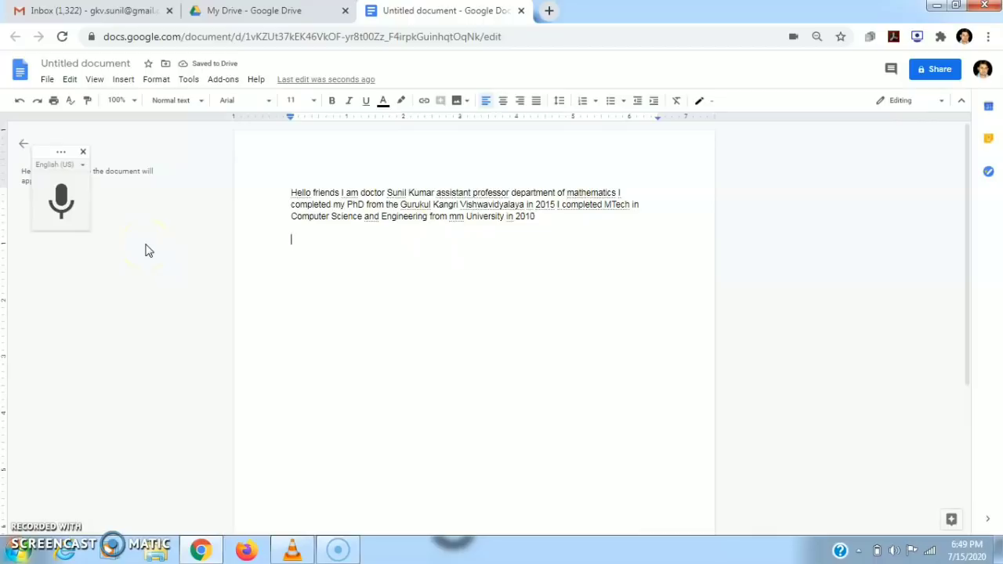
left_click(63, 205)
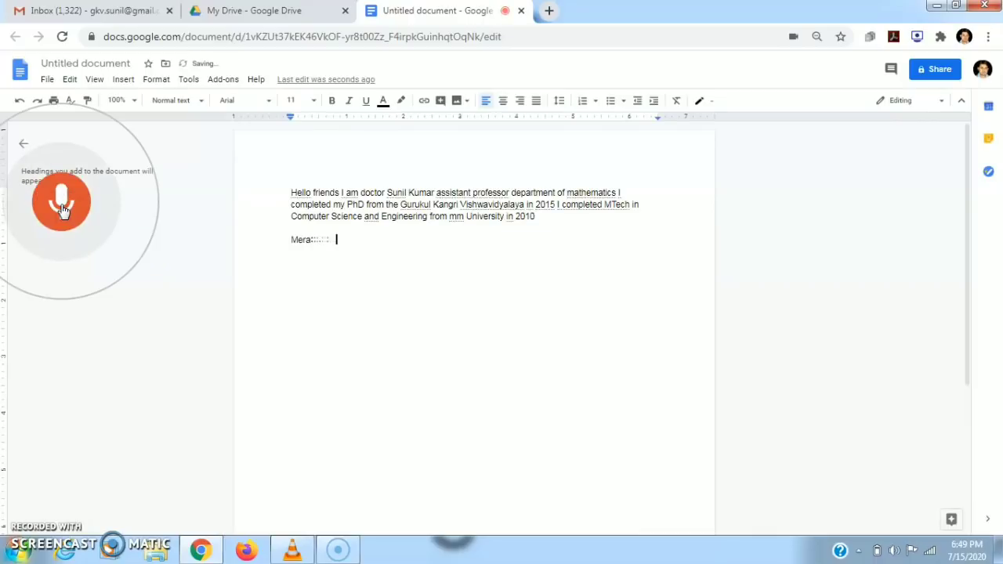
left_click(62, 205)
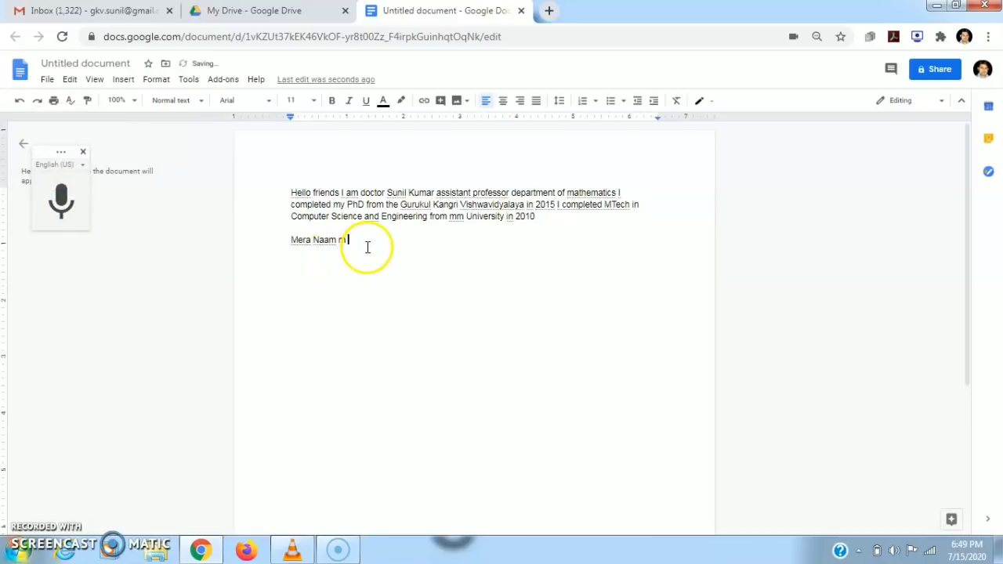
key("BackSpace")
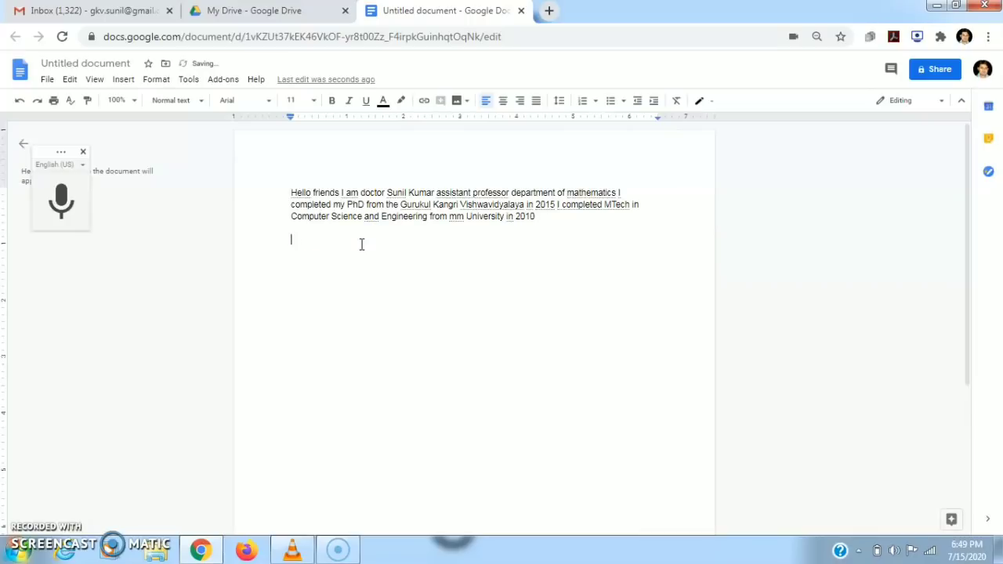
left_click_drag(289, 195, 547, 250)
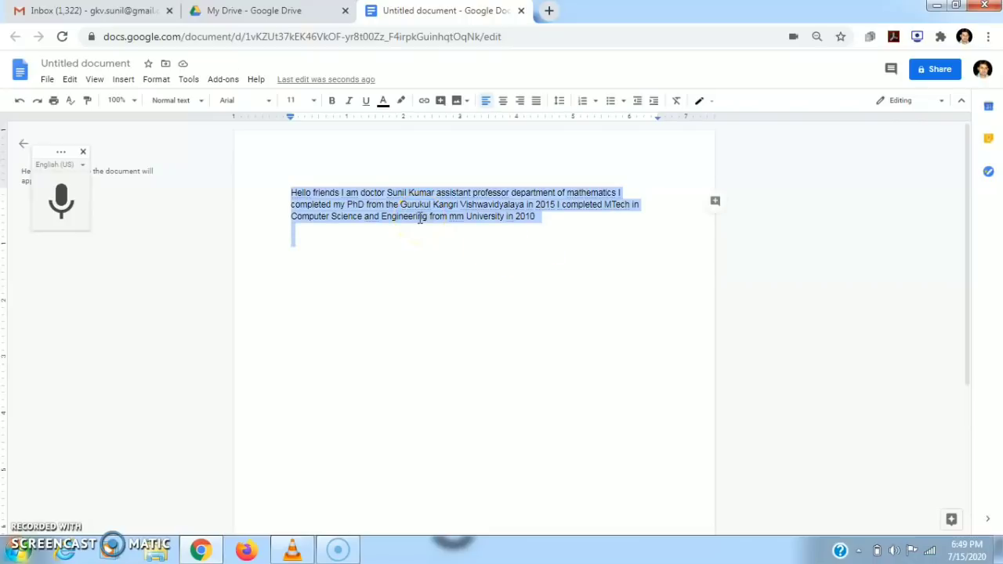
Translate the dictated paragraph into a new Hindi copy of the document.
left_click(189, 82)
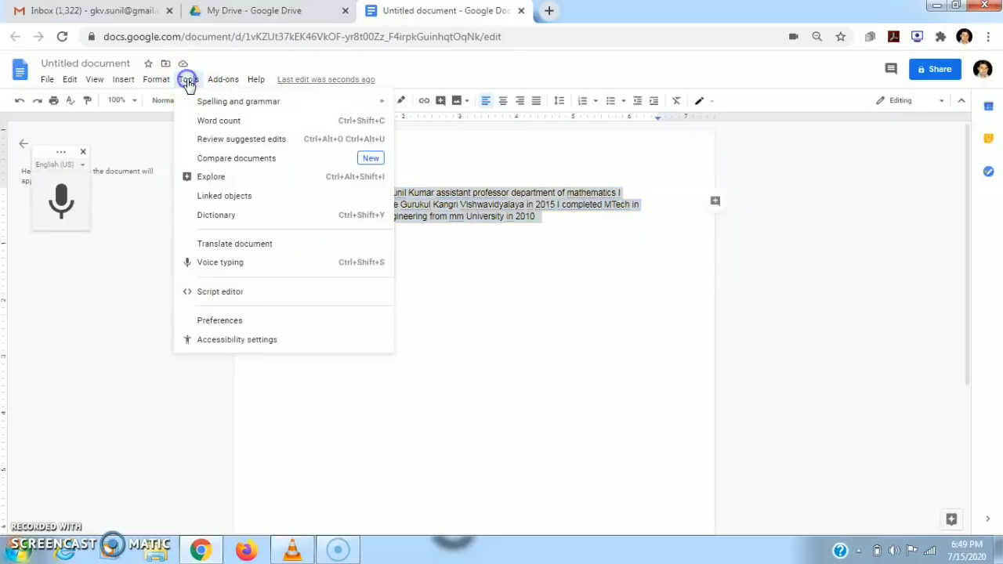
left_click(255, 248)
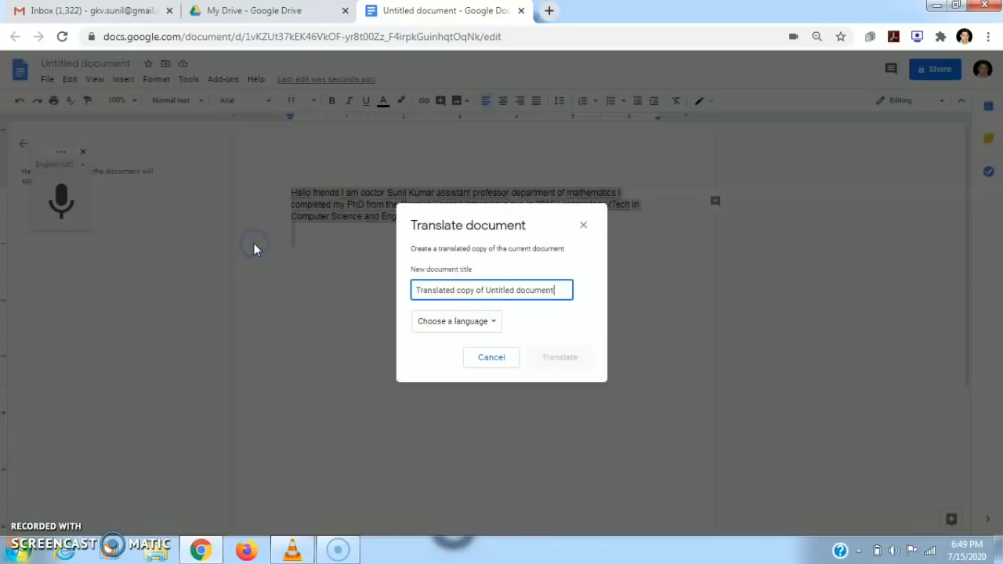
left_click(494, 323)
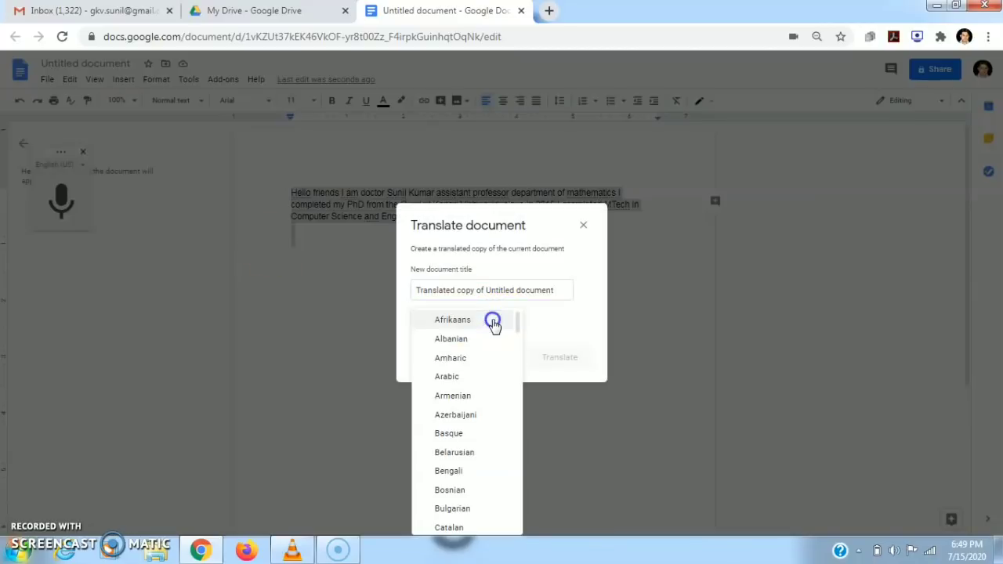
left_click_drag(516, 323, 522, 380)
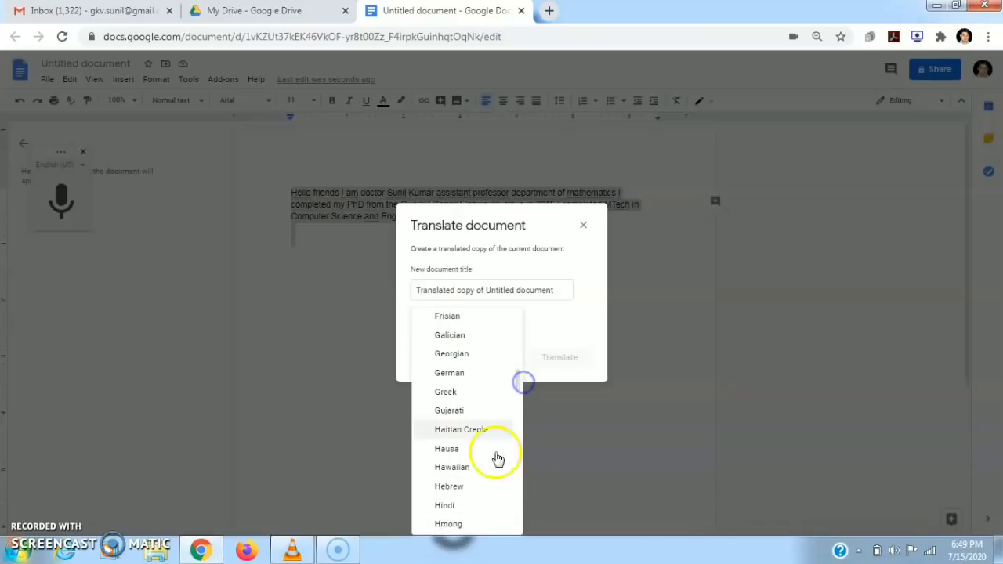
left_click(449, 506)
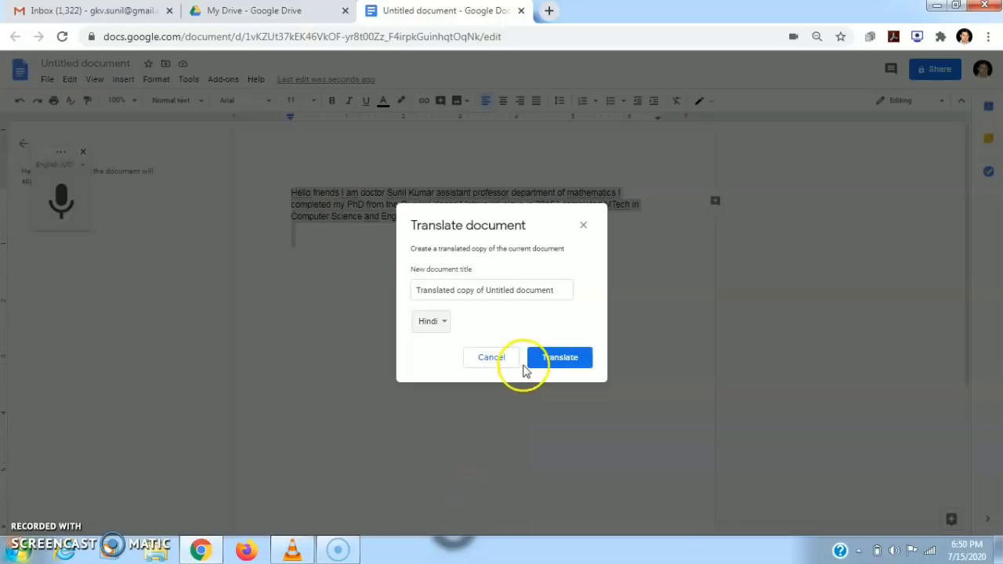
left_click(558, 357)
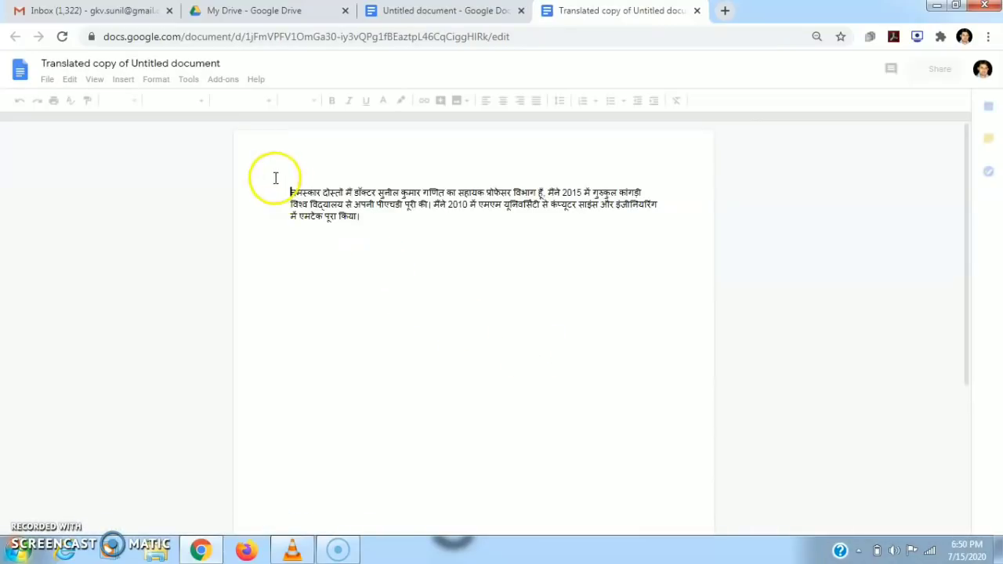
Check the Hindi paragraph, close the translated copy, and dismiss the leftover Translate dialog.
left_click_drag(289, 192, 370, 217)
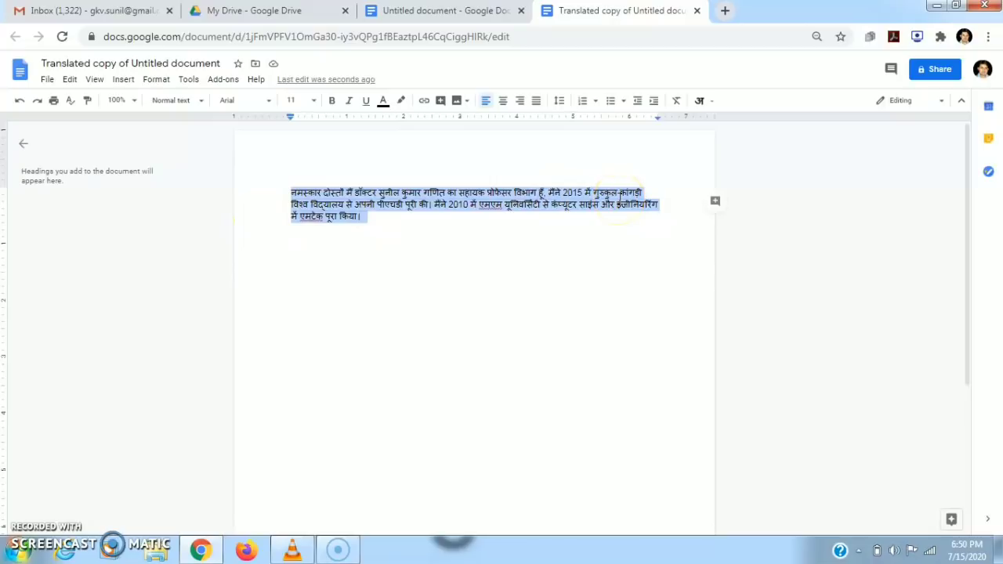
left_click(697, 11)
key("Escape")
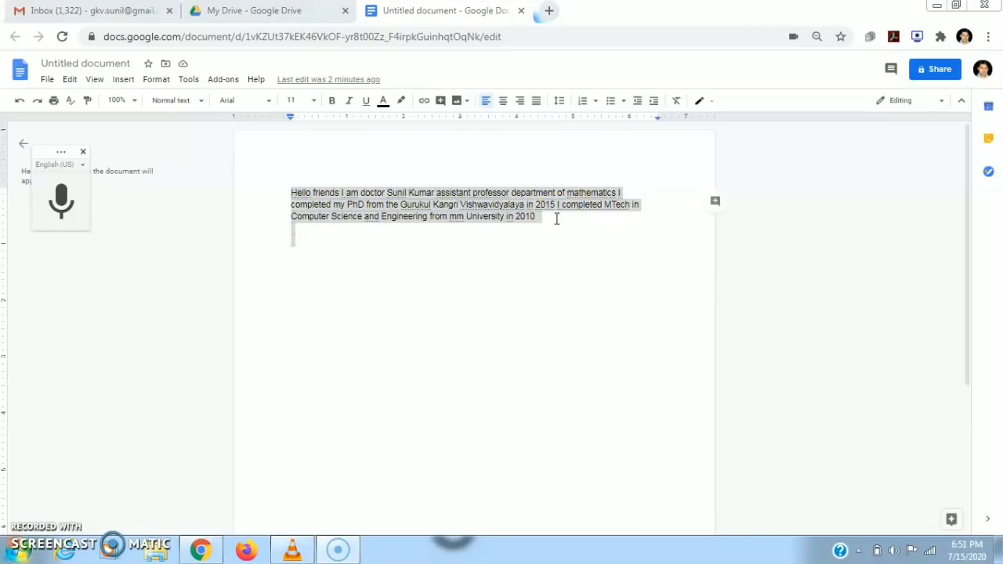
Delete the entire English paragraph so the page is blank.
left_click(403, 191)
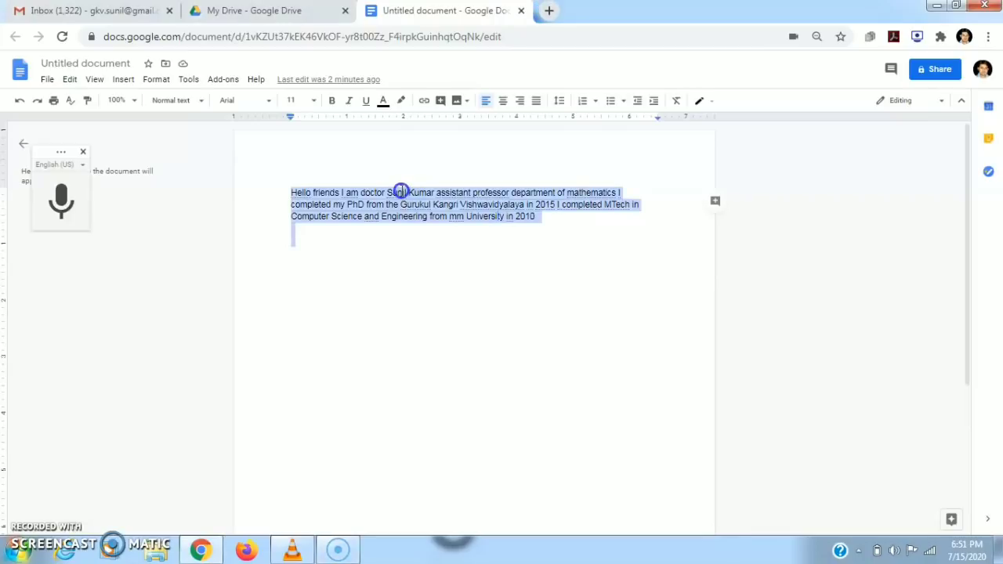
key("BackSpace")
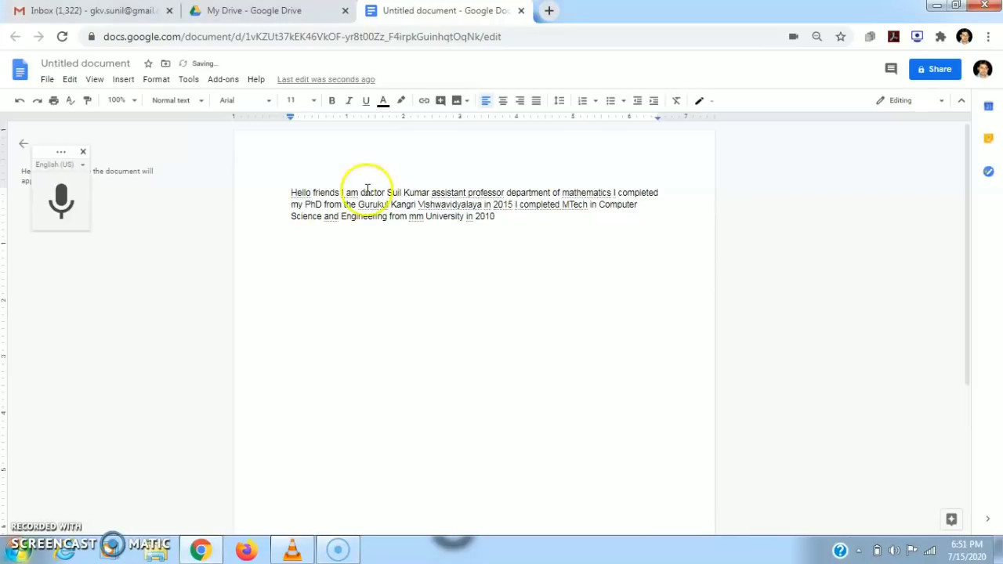
left_click_drag(282, 190, 565, 243)
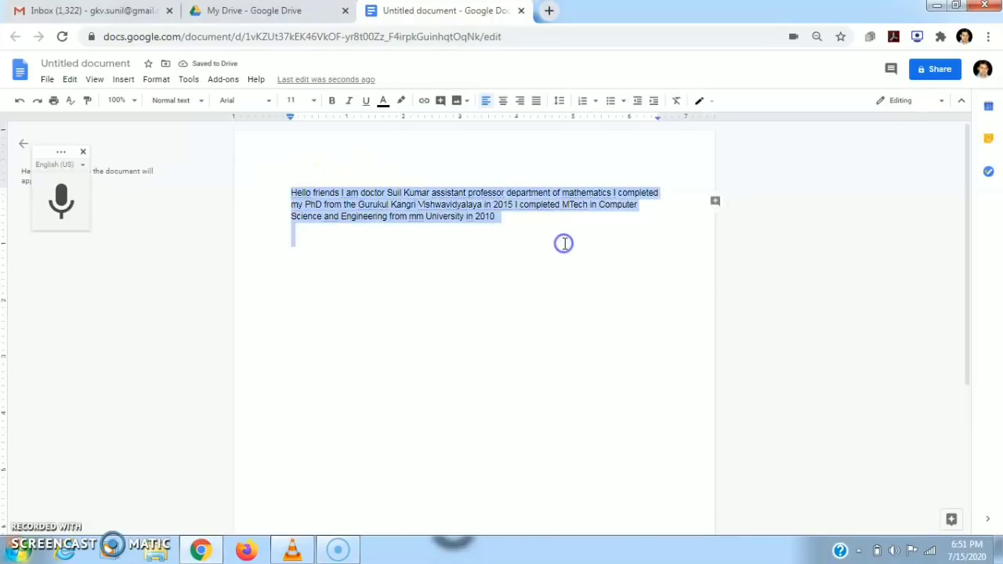
key("BackSpace")
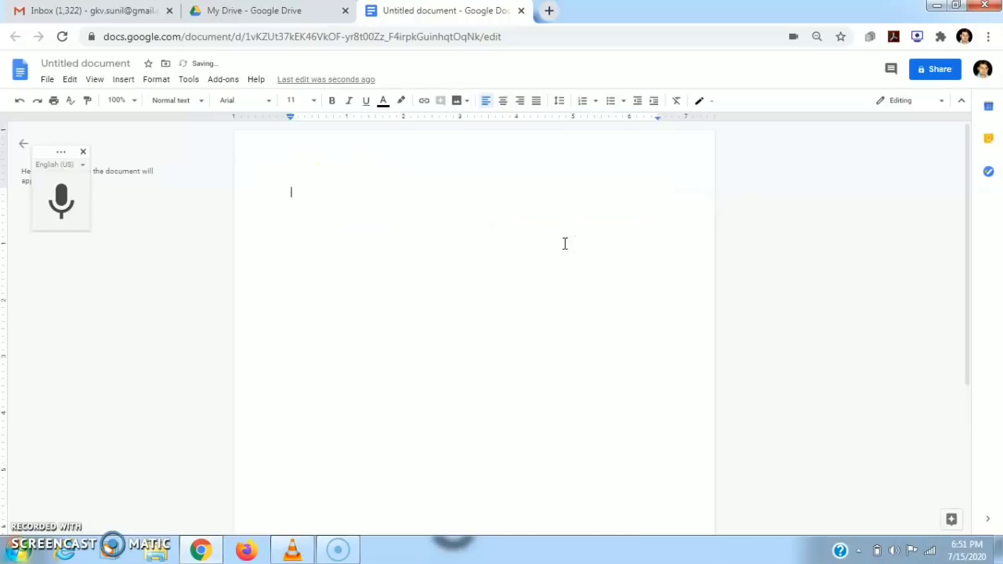
Switch the voice typing language from English (US) to Hindi.
left_click(83, 166)
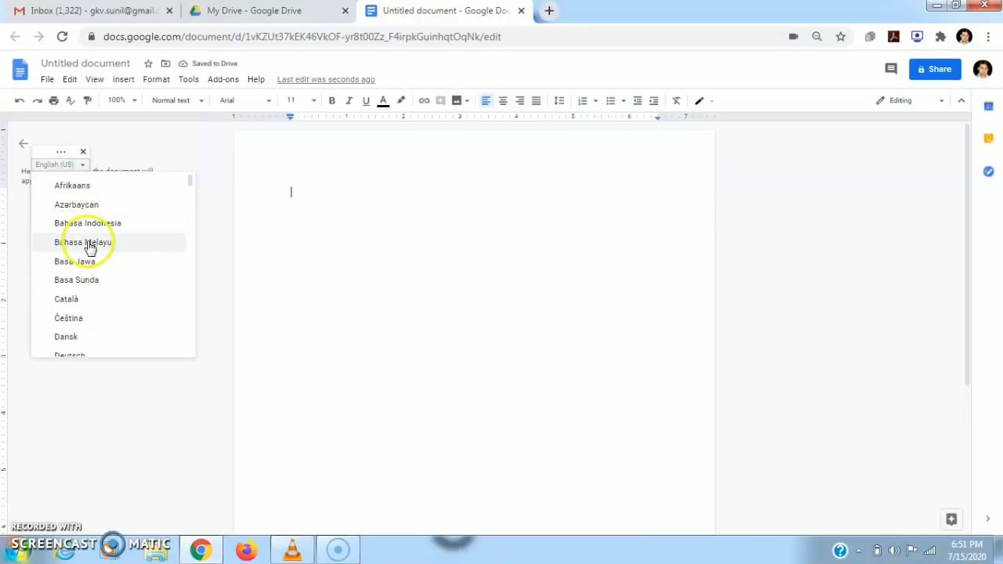
left_click(189, 197)
left_click_drag(189, 197, 197, 321)
left_click(74, 308)
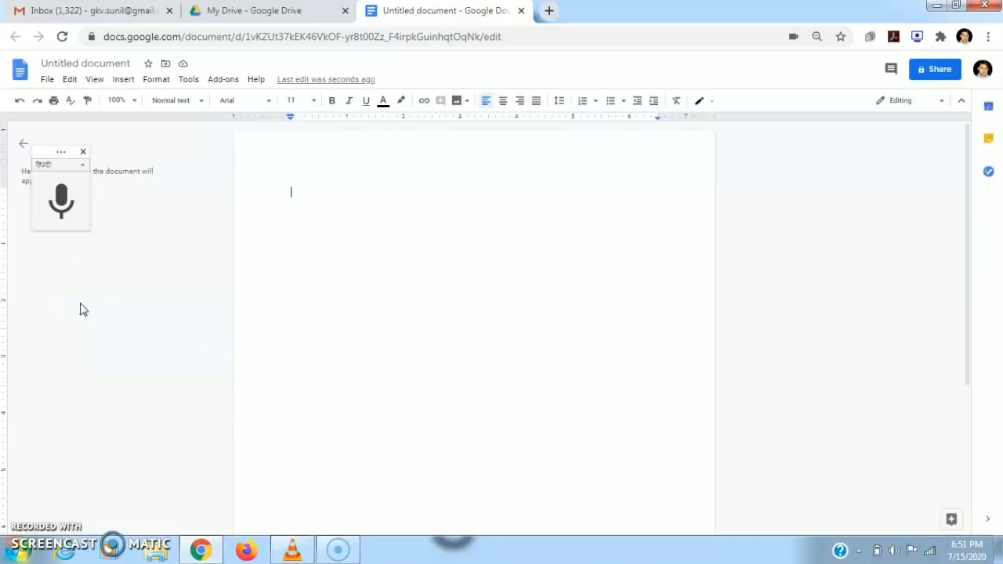
Dictate two Hindi lines about the PhD and MTech degrees (2015, 2010) and select them.
left_click(62, 199)
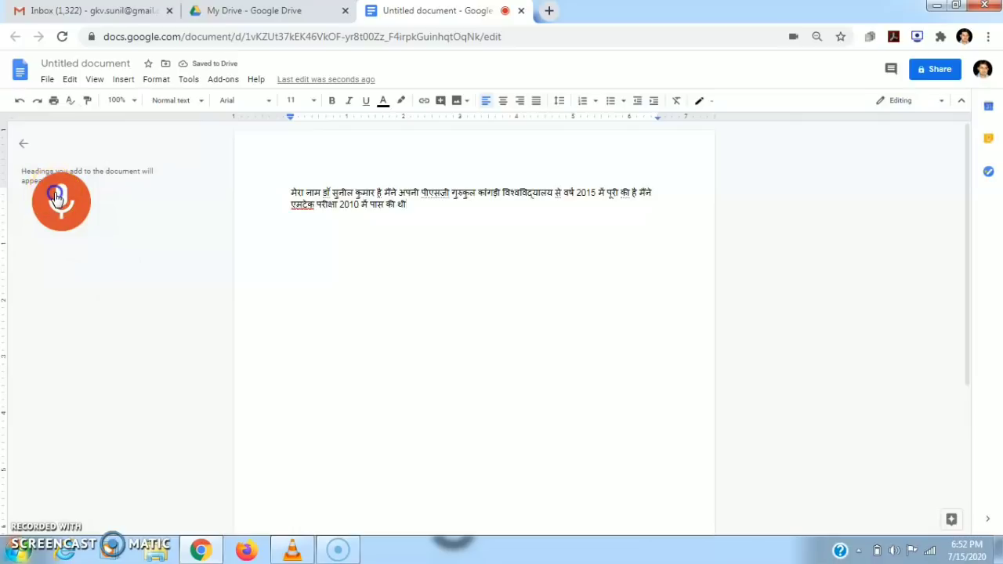
left_click(63, 201)
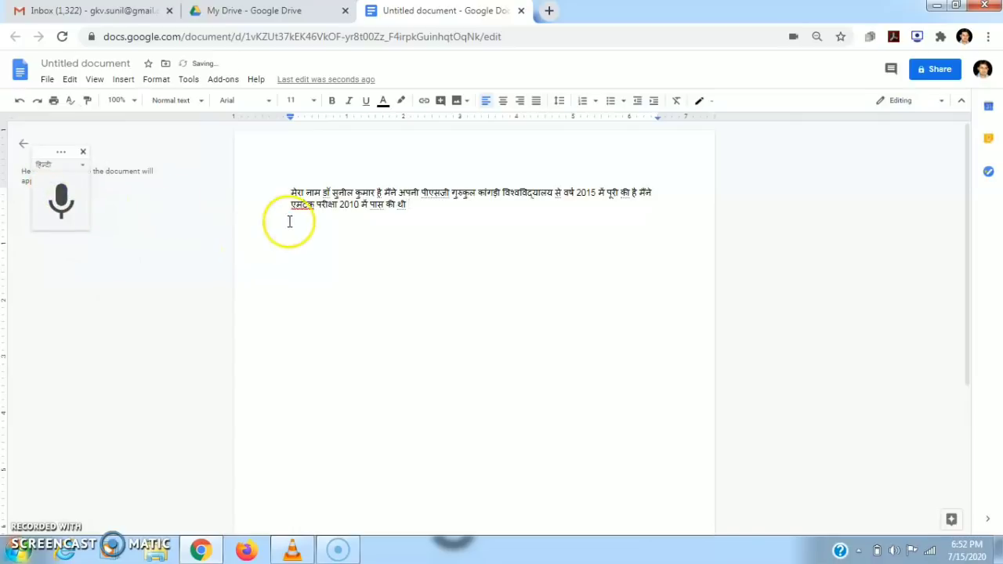
double_click(296, 193)
left_click_drag(339, 207, 416, 224)
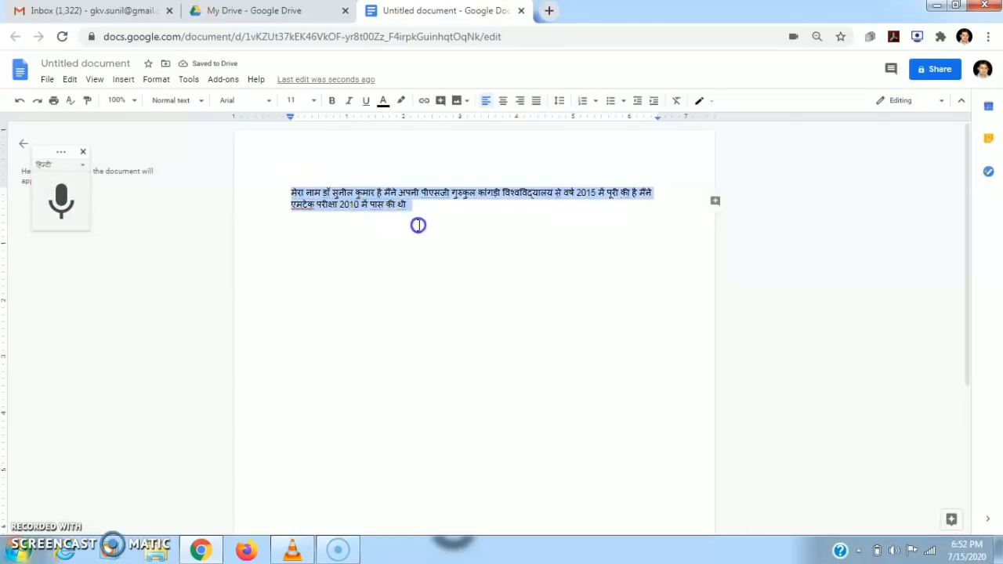
Translate the Hindi text into an Arabic copy, review it, and close that tab.
left_click(190, 82)
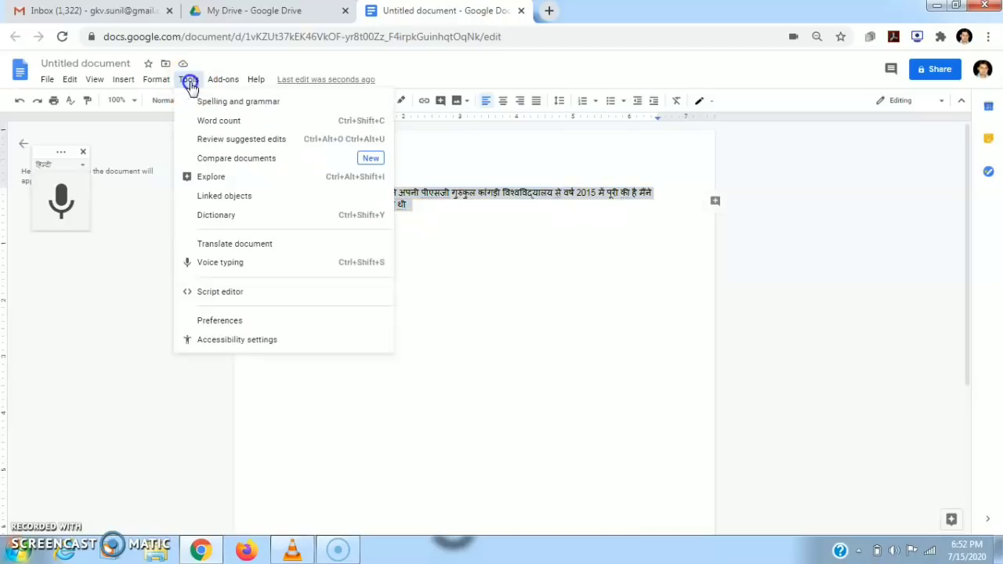
left_click(269, 244)
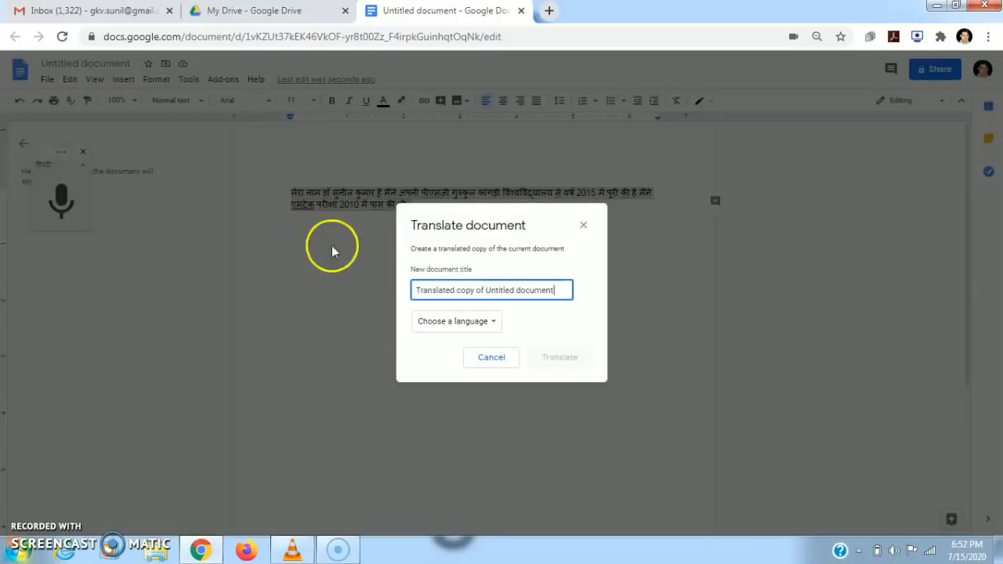
left_click(494, 325)
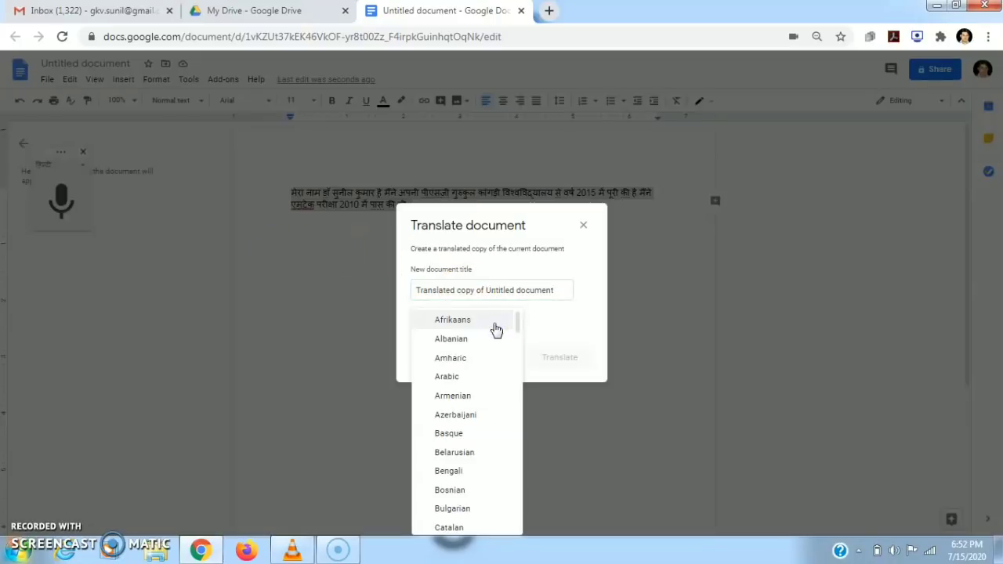
left_click(463, 377)
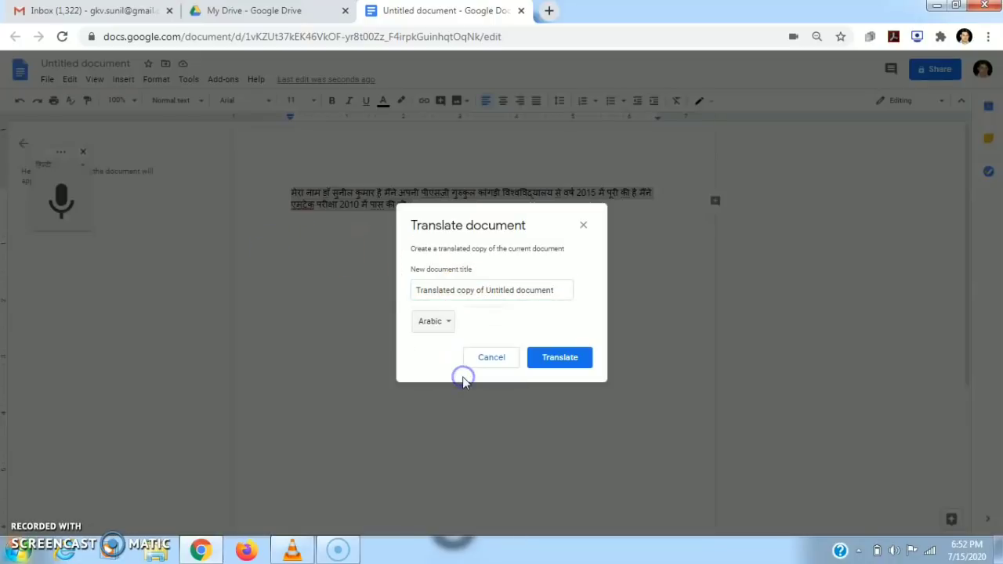
left_click(545, 356)
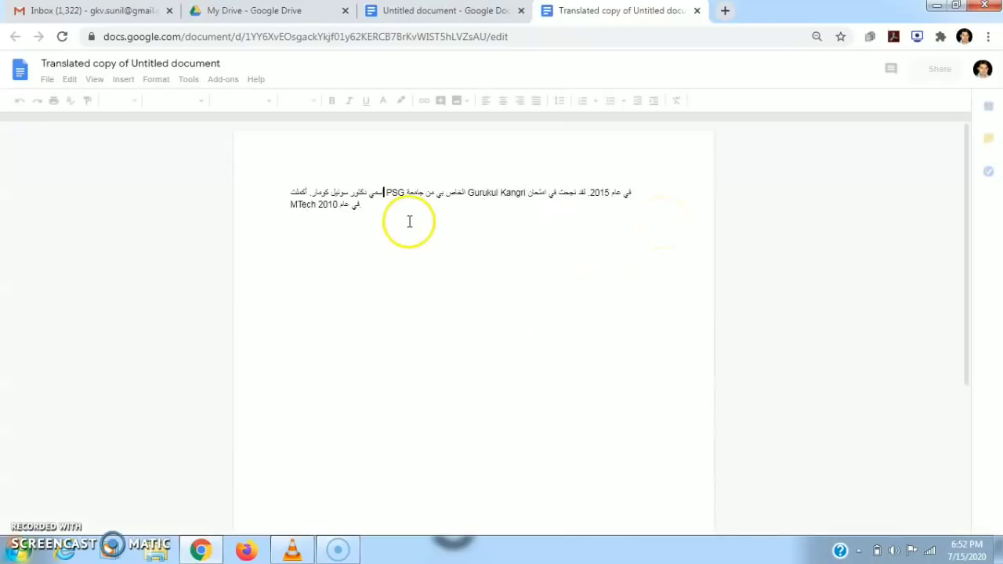
left_click_drag(380, 208, 297, 190)
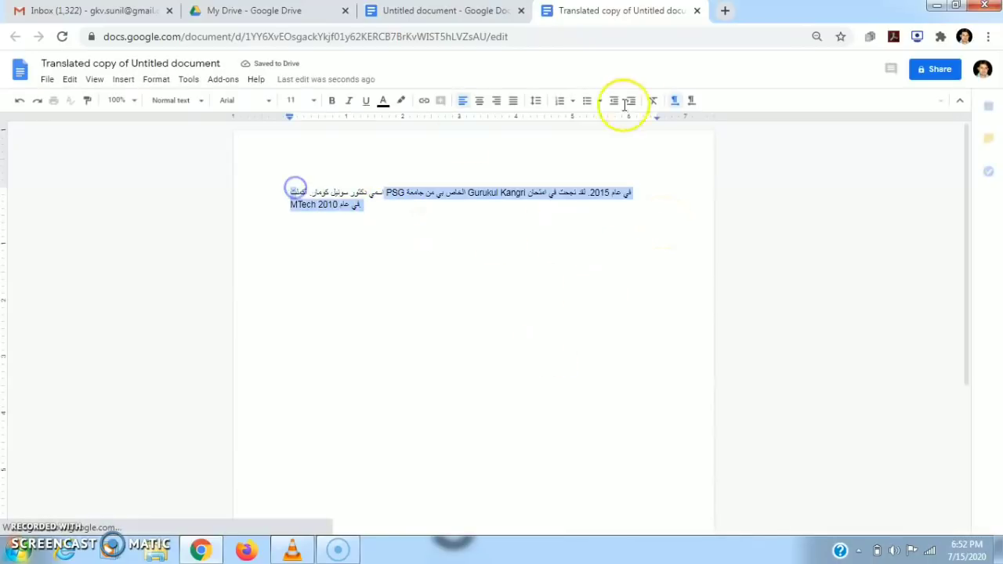
left_click(698, 11)
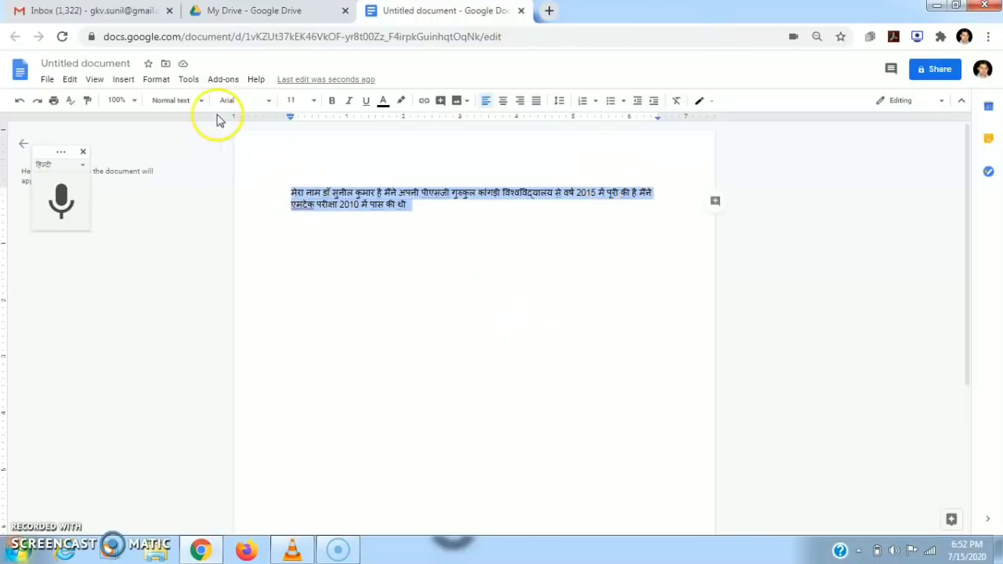
Make a French translated copy of the Hindi text, check it, and close it.
left_click(188, 79)
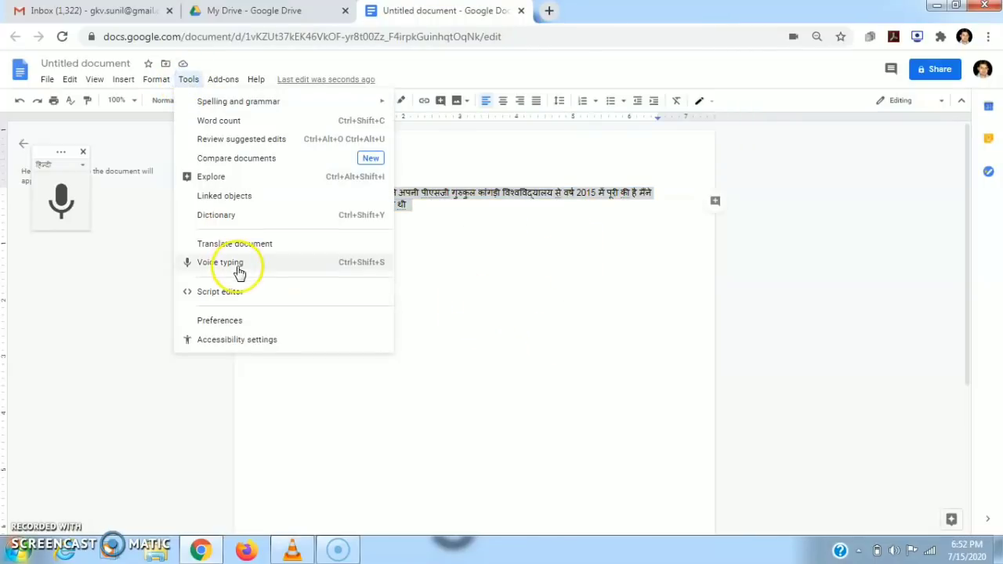
left_click(235, 245)
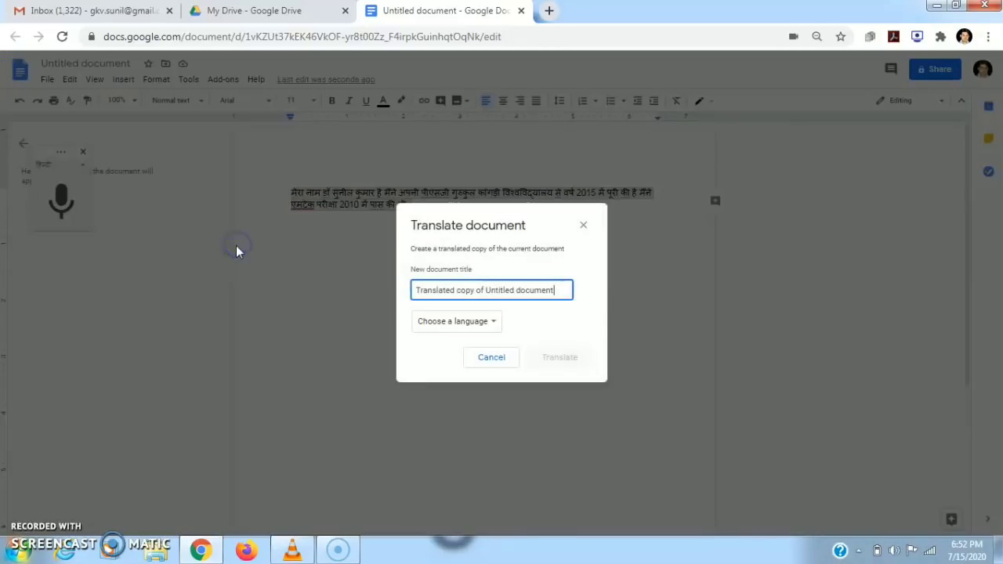
left_click(494, 328)
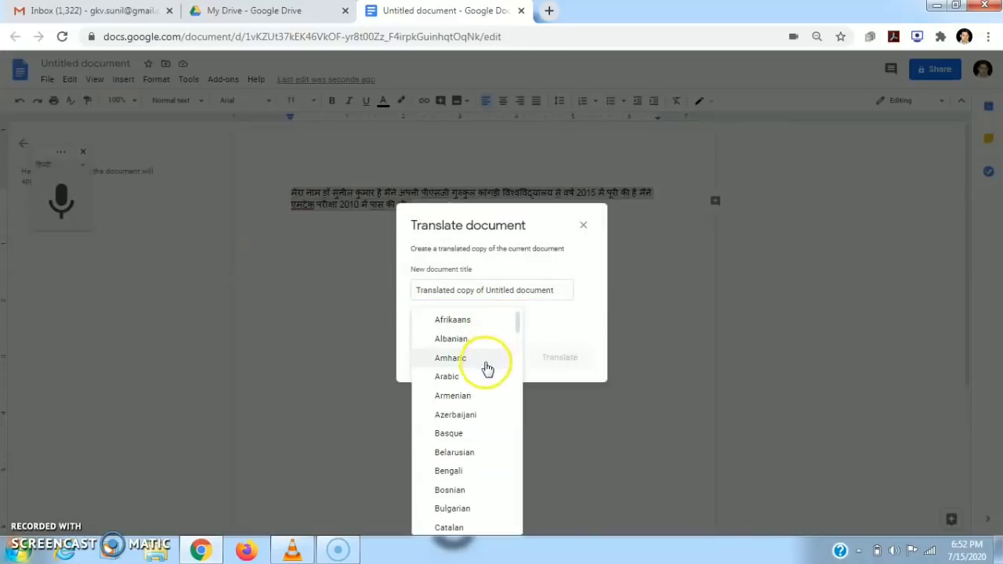
left_click_drag(517, 323, 523, 374)
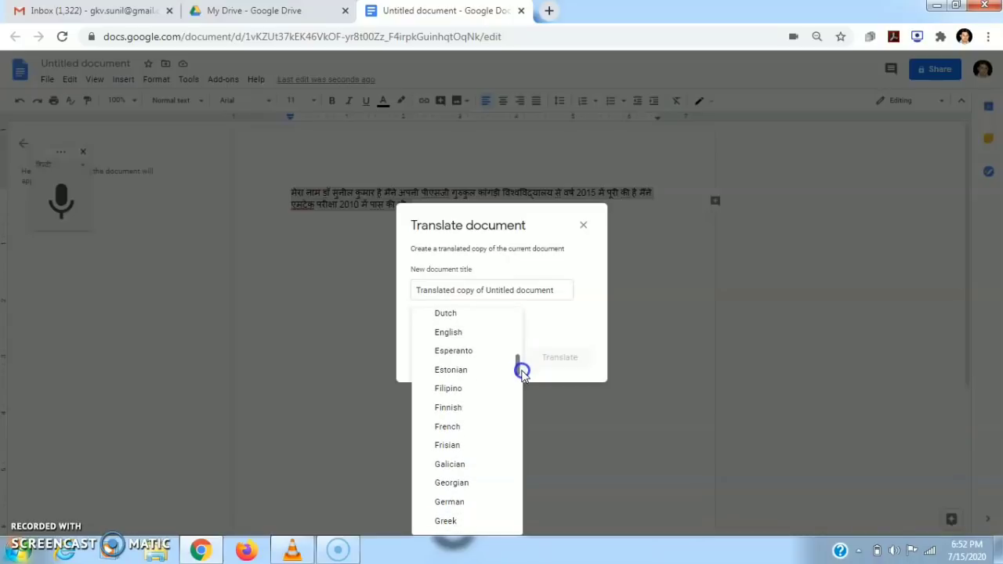
left_click(453, 426)
left_click(556, 357)
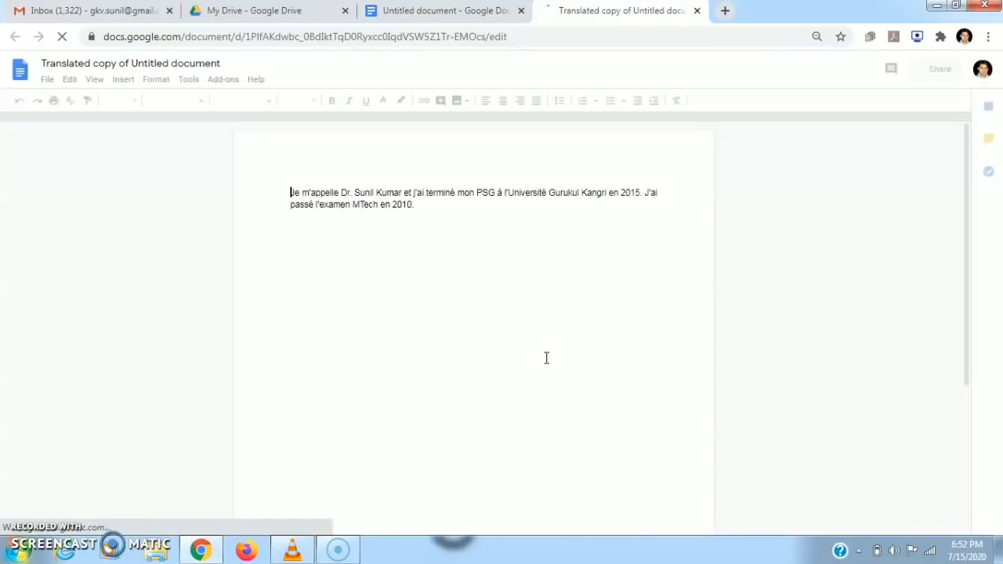
left_click_drag(280, 193, 490, 230)
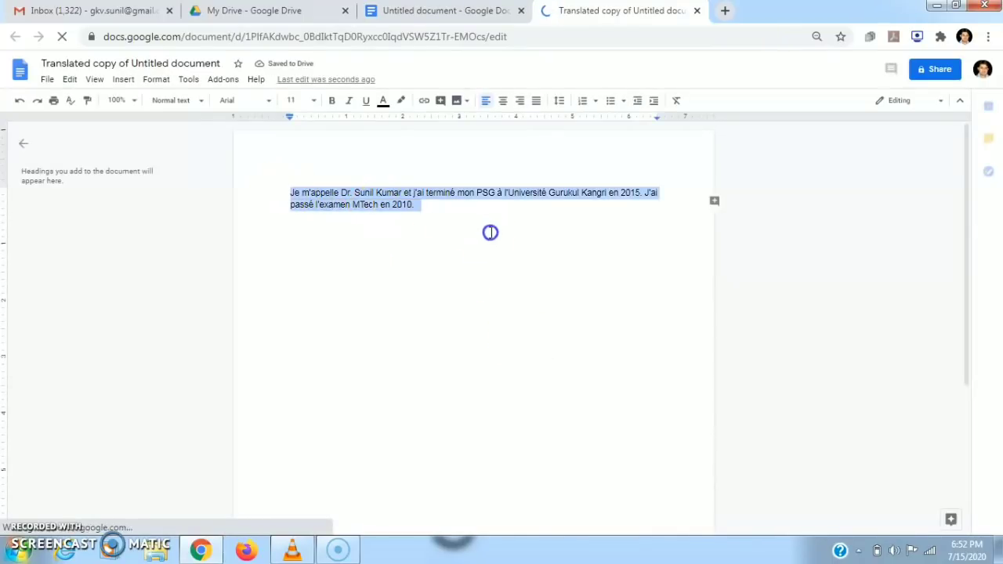
left_click(695, 12)
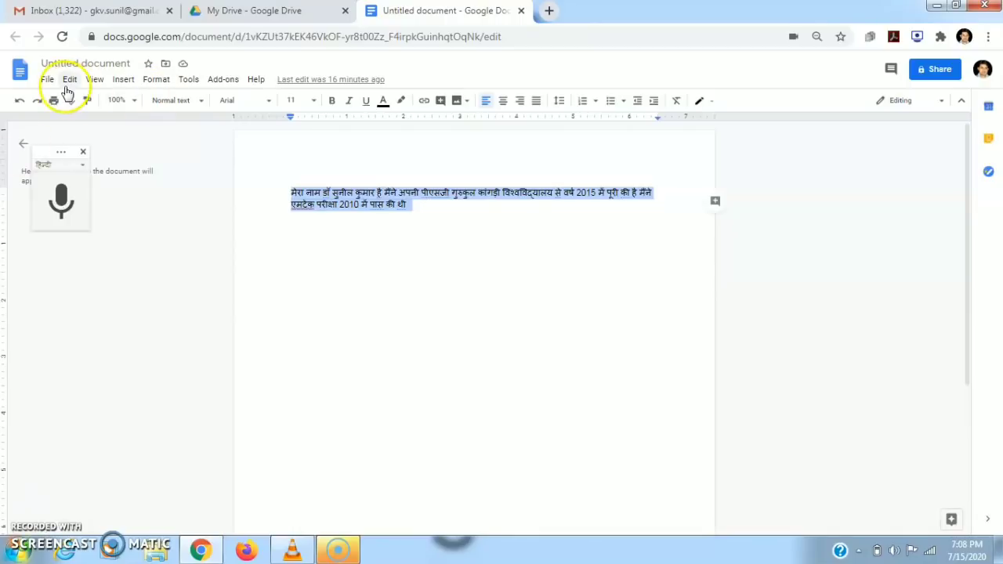
Browse the G Suite Marketplace add-ons for Docs, such as Lucidchart Diagrams and MathType.
left_click(219, 77)
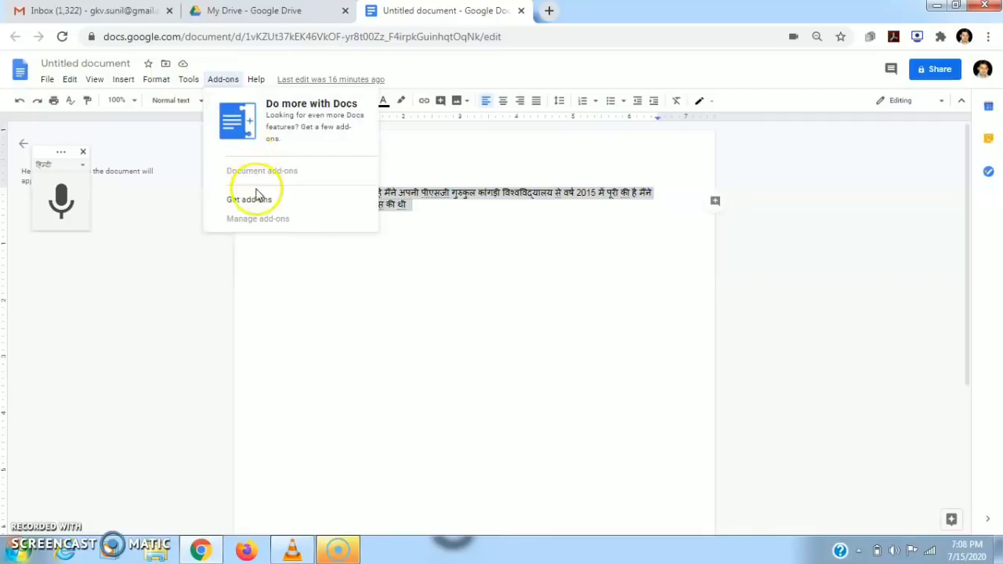
left_click(261, 201)
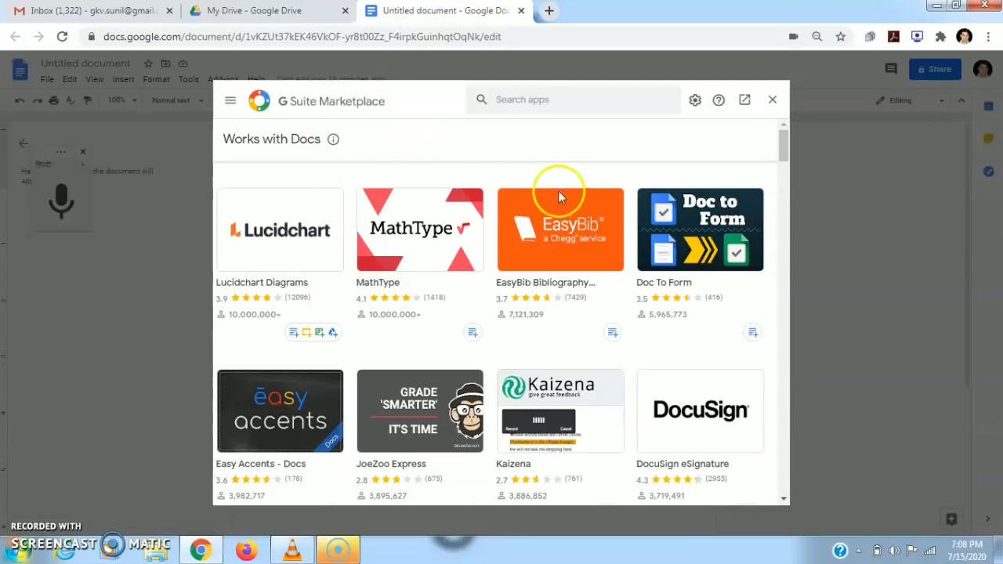
mouse_move(782, 145)
left_mouse_down()
mouse_move(786, 157)
mouse_move(784, 139)
left_mouse_up()
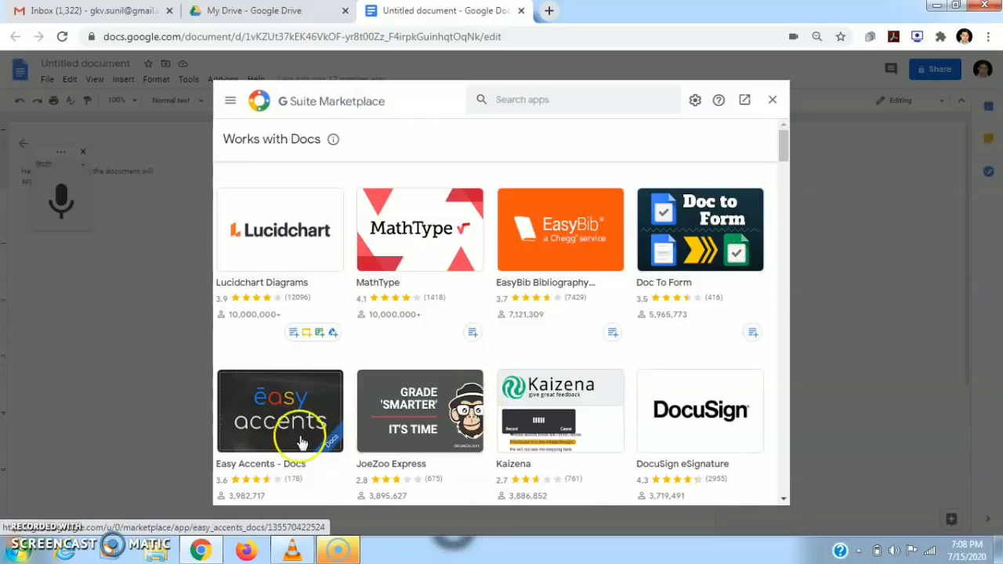
left_click_drag(782, 154, 781, 197)
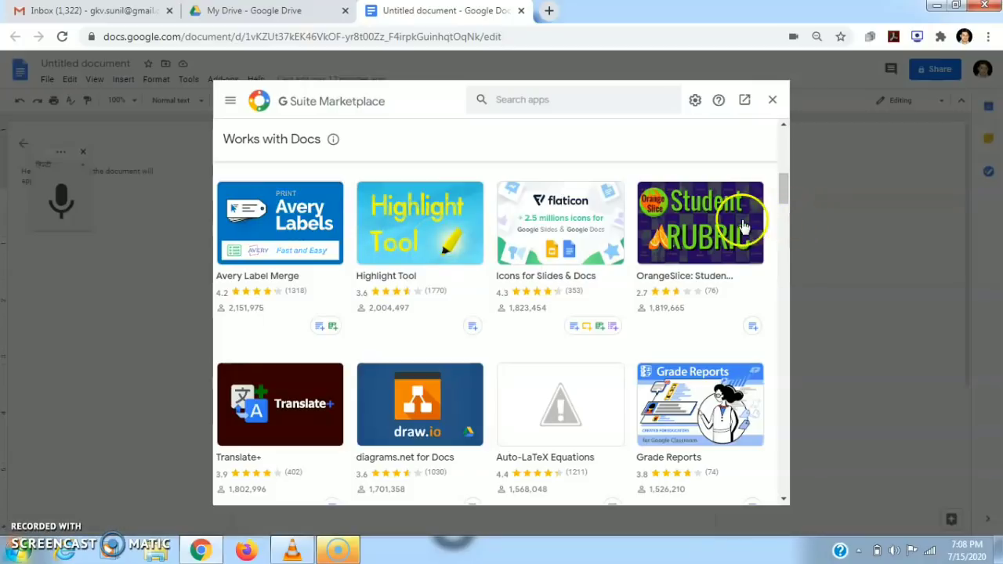
left_click_drag(783, 185, 781, 296)
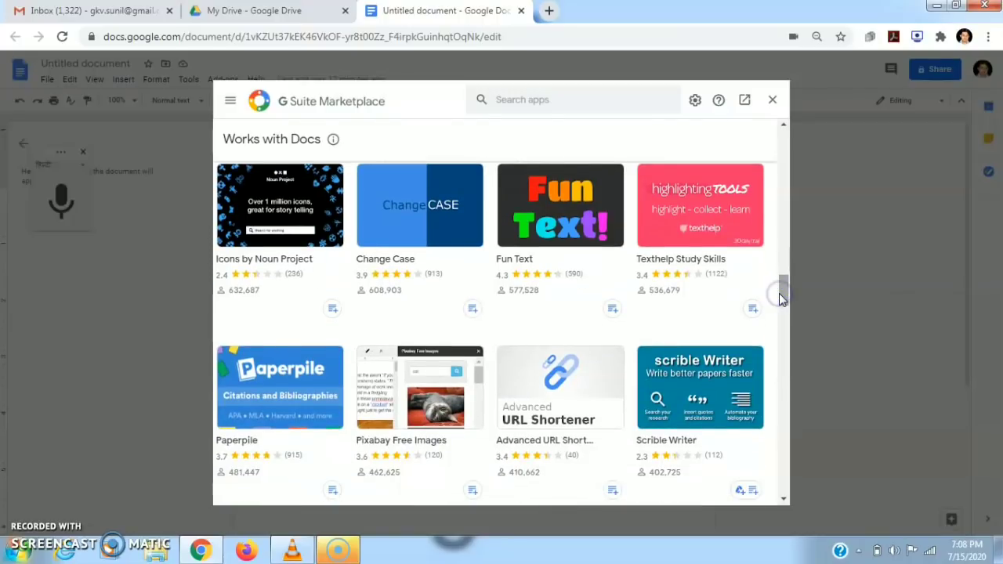
left_click_drag(785, 304, 786, 145)
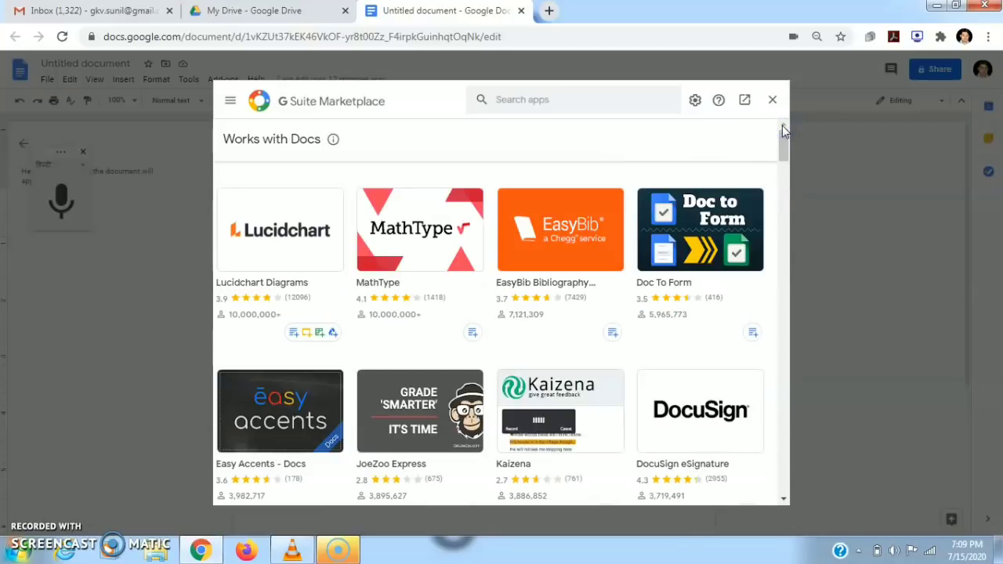
left_click(771, 103)
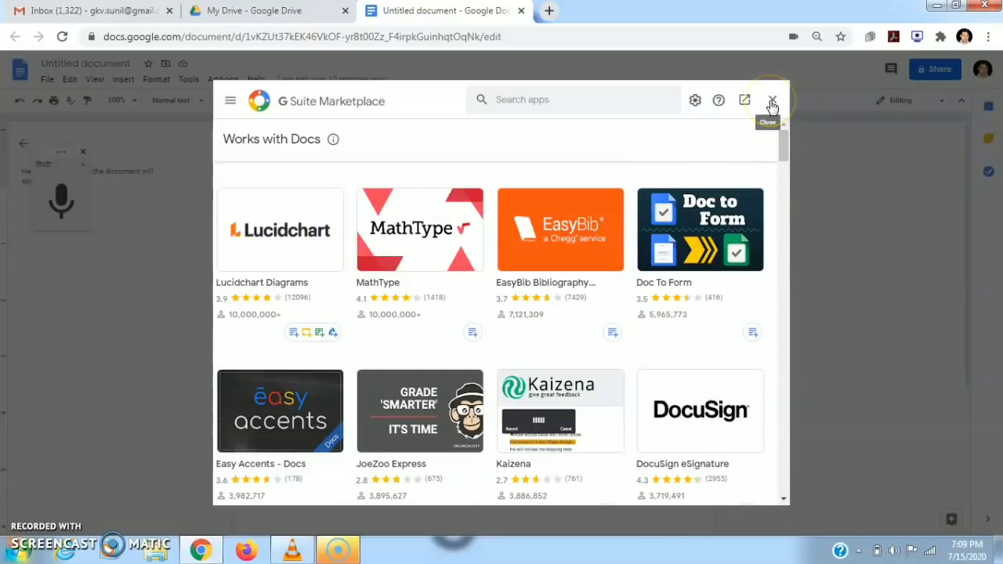
Close the add-ons marketplace and dismiss the File menu without choosing anything.
left_click(771, 103)
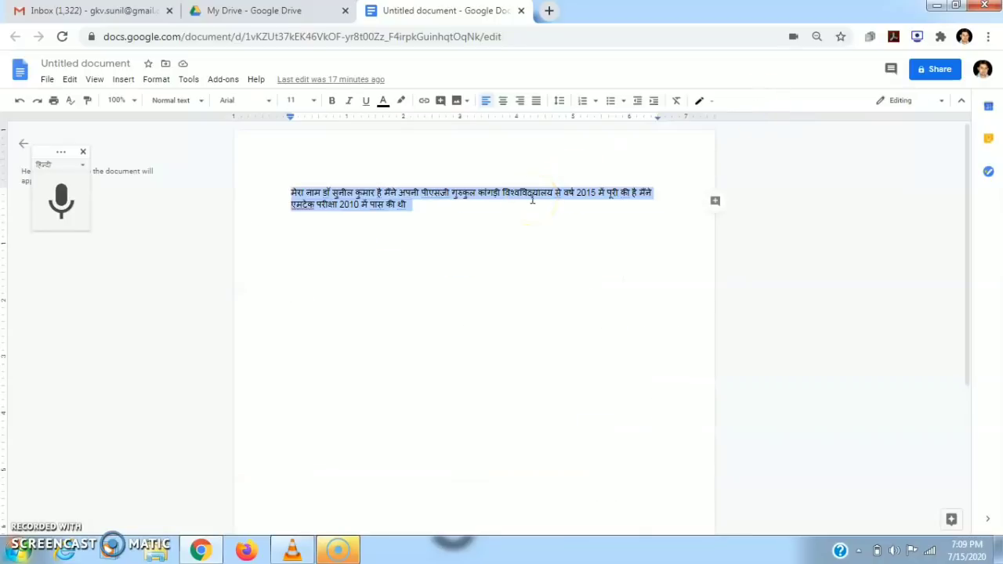
left_click(43, 76)
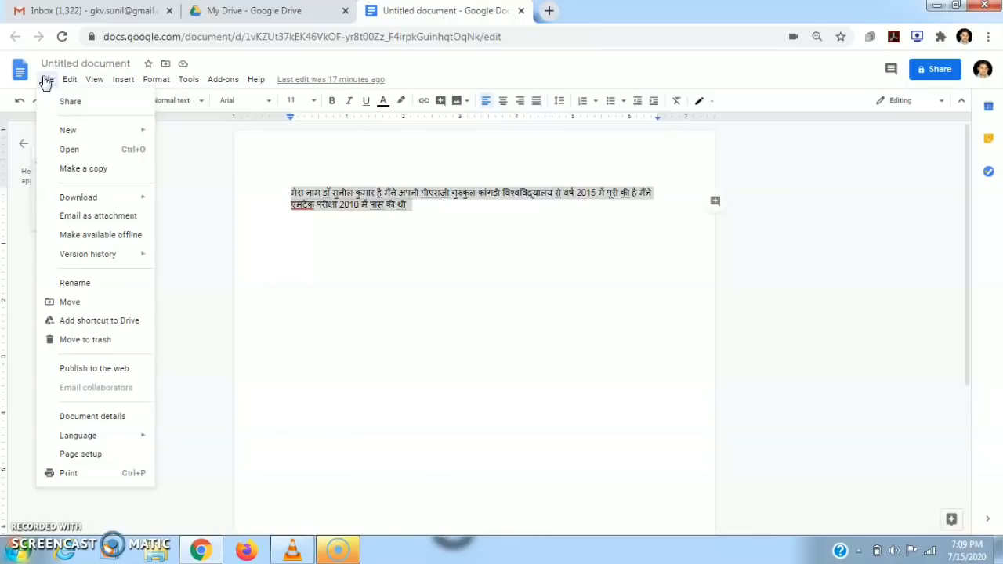
left_click(306, 213)
Delete the whole Hindi paragraph to leave the page blank, then minimize Chrome.
left_click(300, 221)
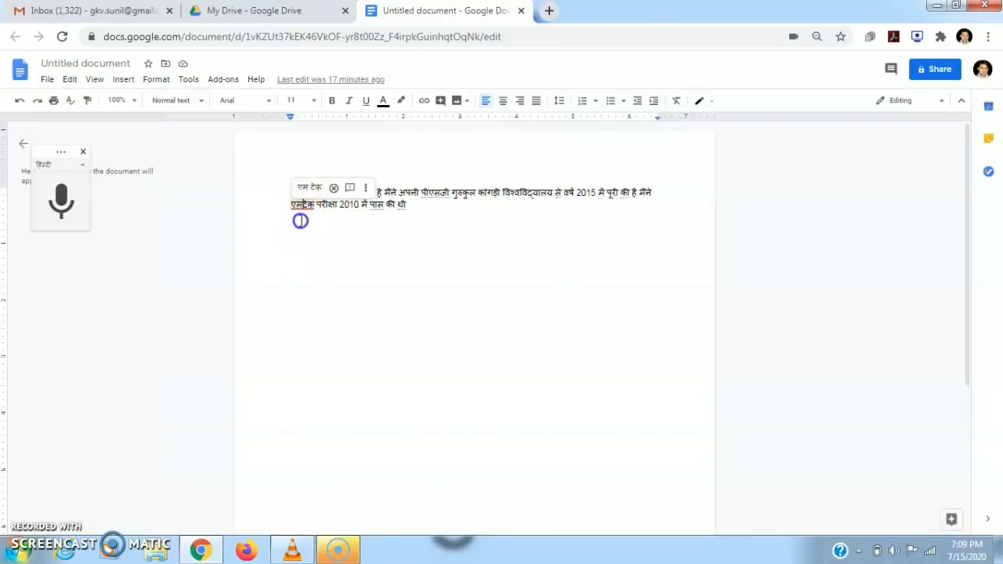
left_click_drag(285, 191, 441, 231)
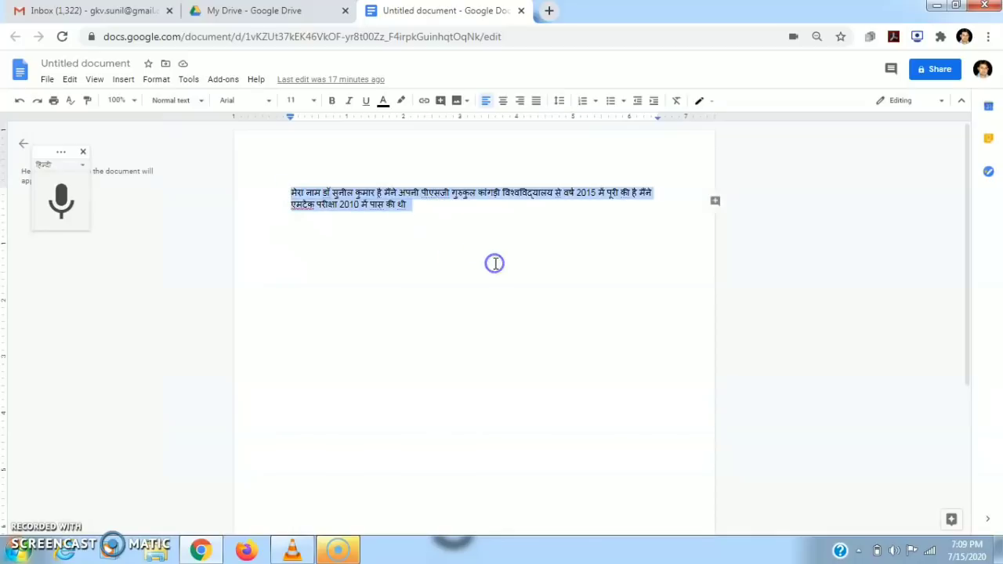
key("BackSpace")
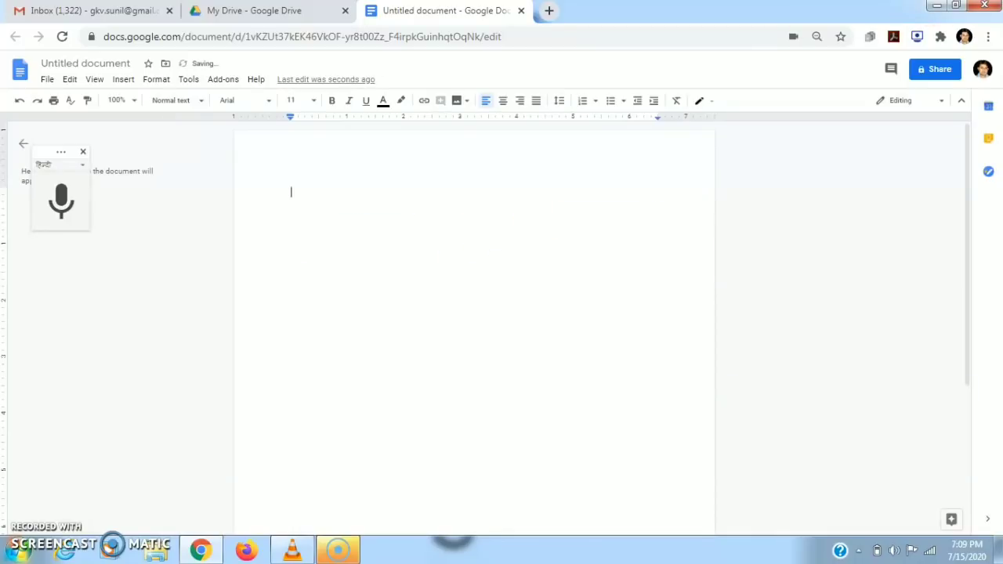
left_click(939, 7)
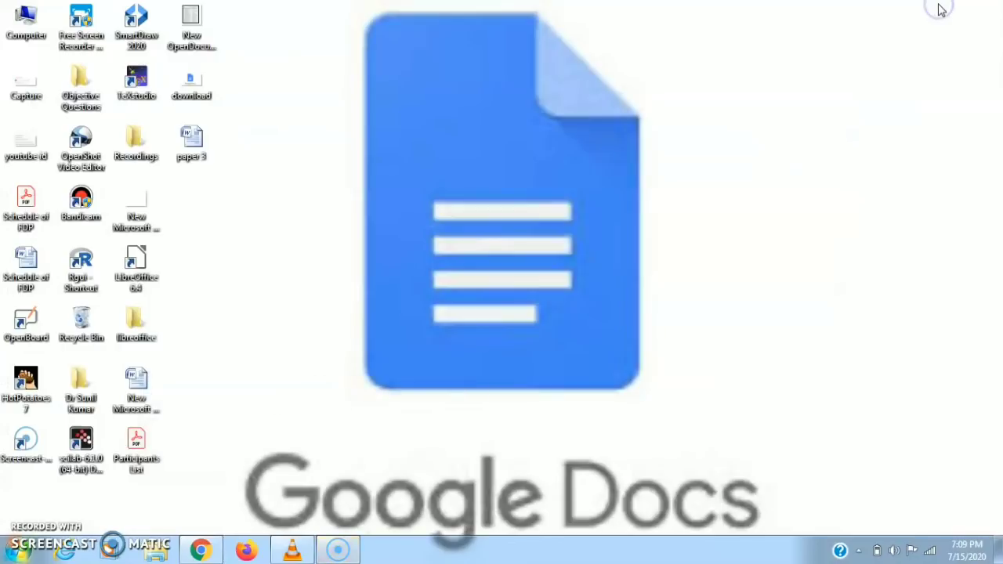
Open paper 3 in Word, closing the unresponsive window and reopening the file.
double_click(197, 155)
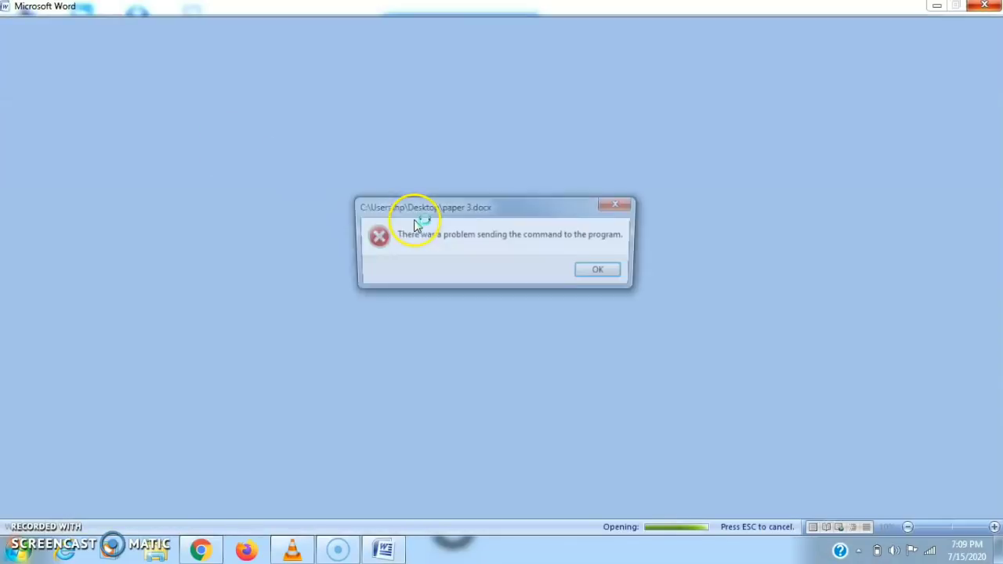
left_click(602, 272)
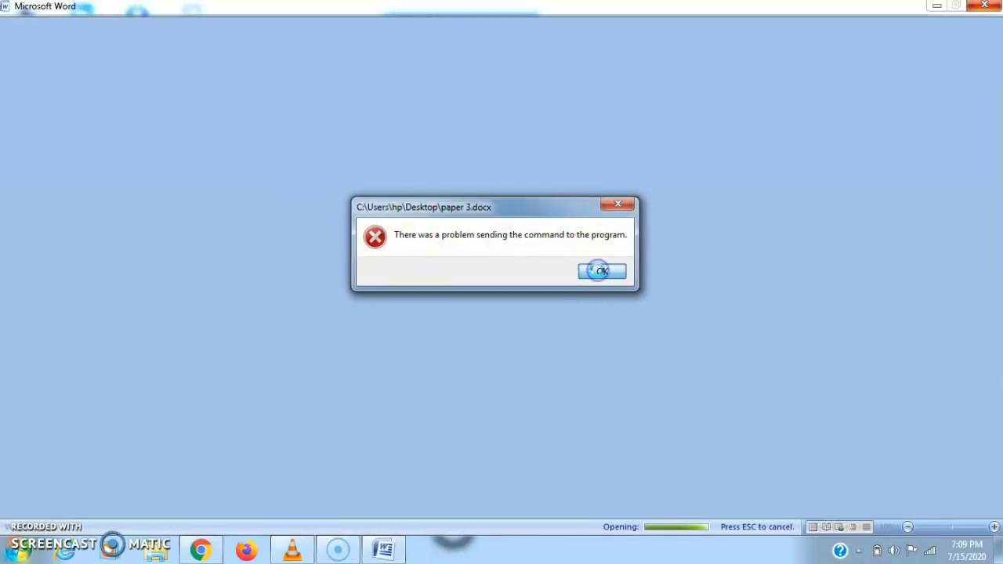
left_click(983, 8)
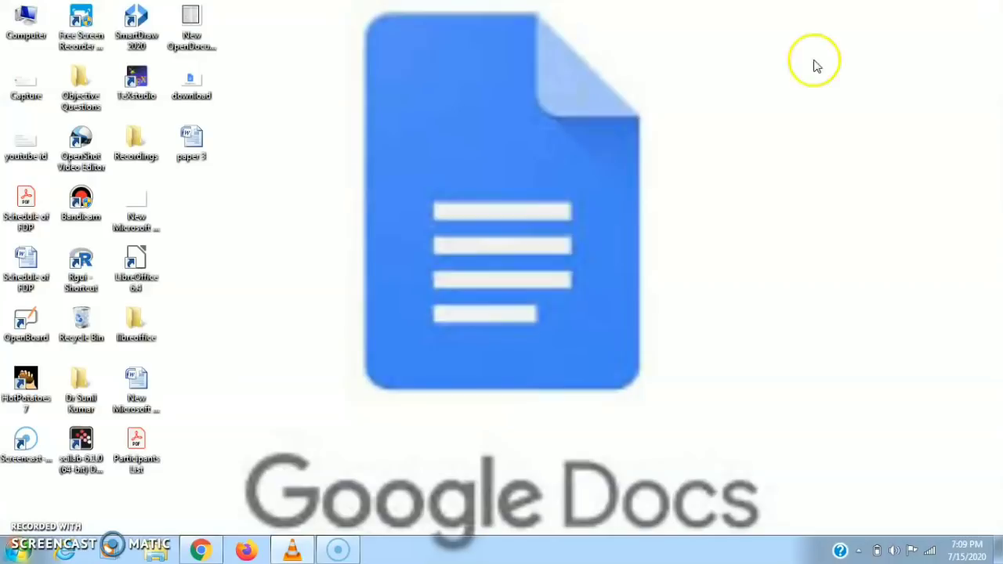
double_click(193, 145)
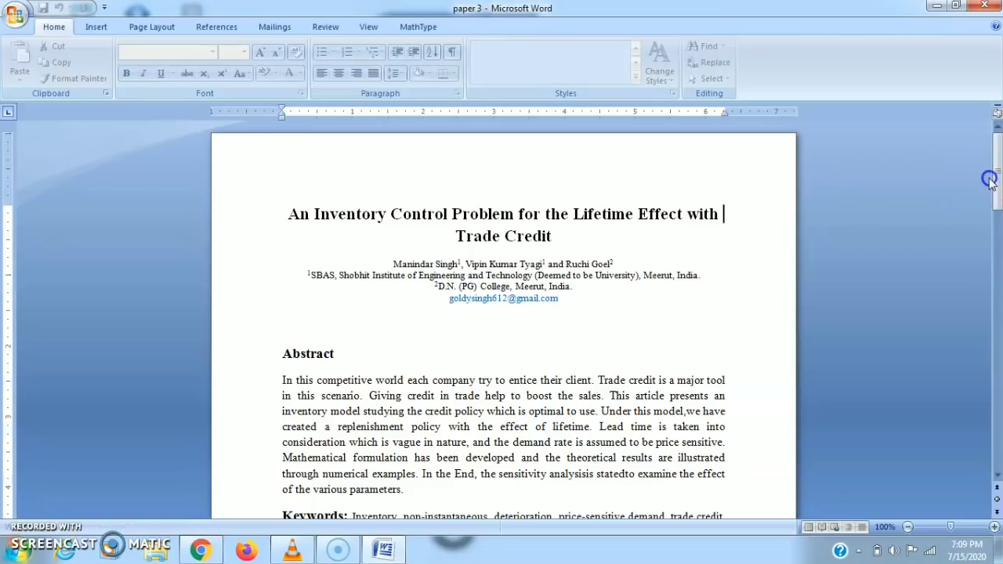
Copy paper 3's Abstract heading and paragraph and return to Google Docs.
left_click_drag(996, 182, 997, 225)
left_click(280, 133)
left_click_drag(280, 135, 424, 262)
right_click(349, 208)
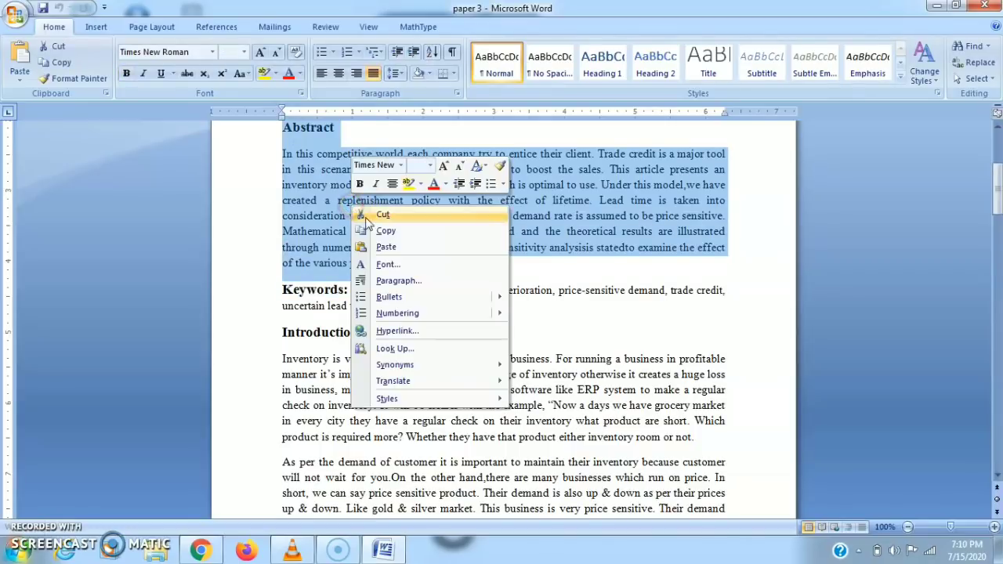
left_click(382, 231)
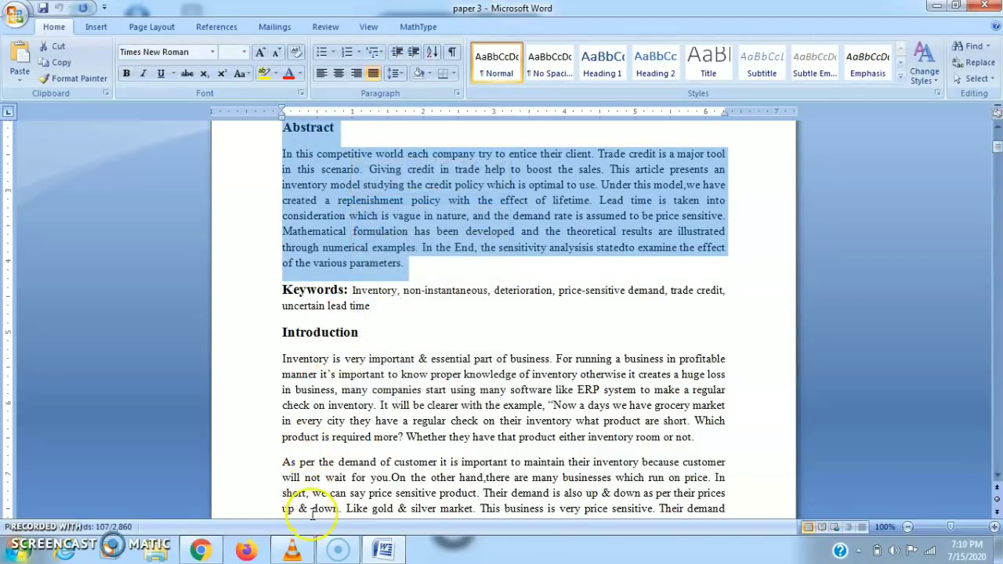
left_click(206, 551)
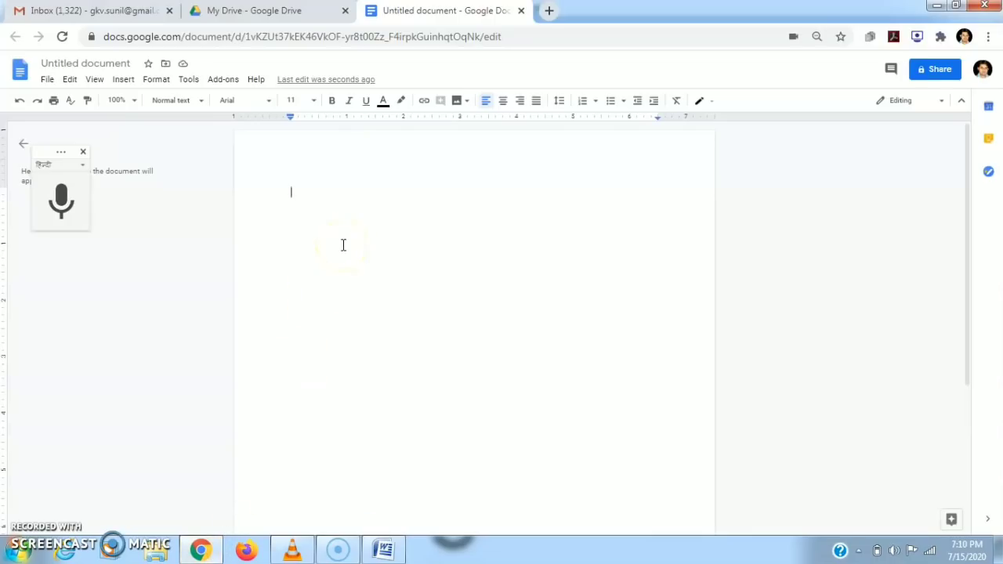
Paste the copied abstract, centre its Abstract heading, and start sharing the document.
key("ctrl+v")
left_click(290, 205)
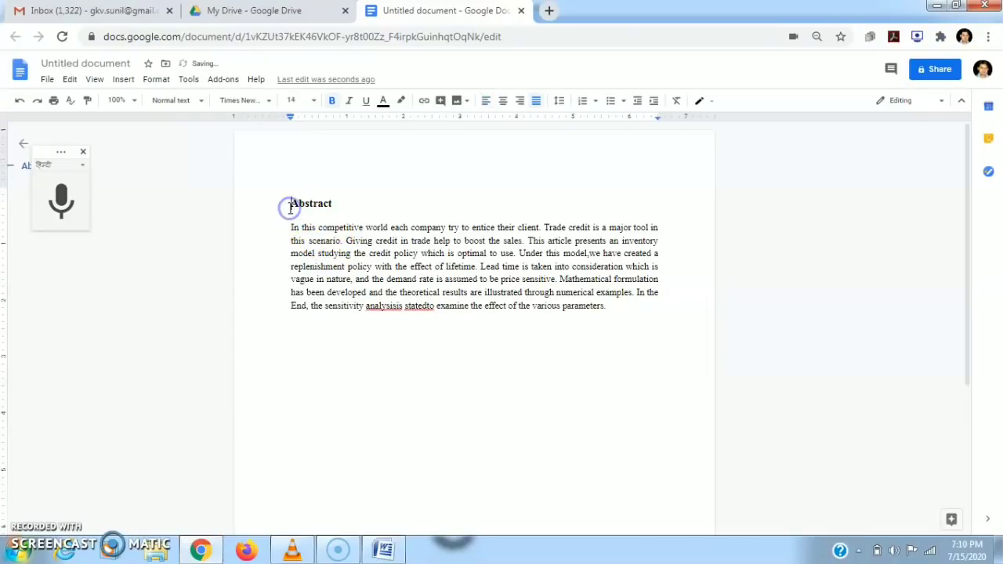
left_click(504, 101)
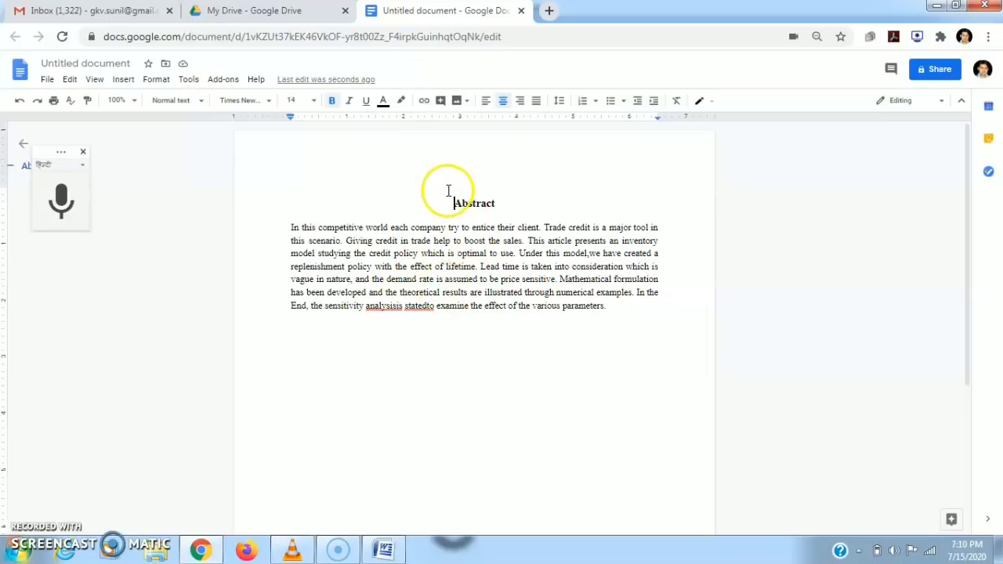
left_click(939, 74)
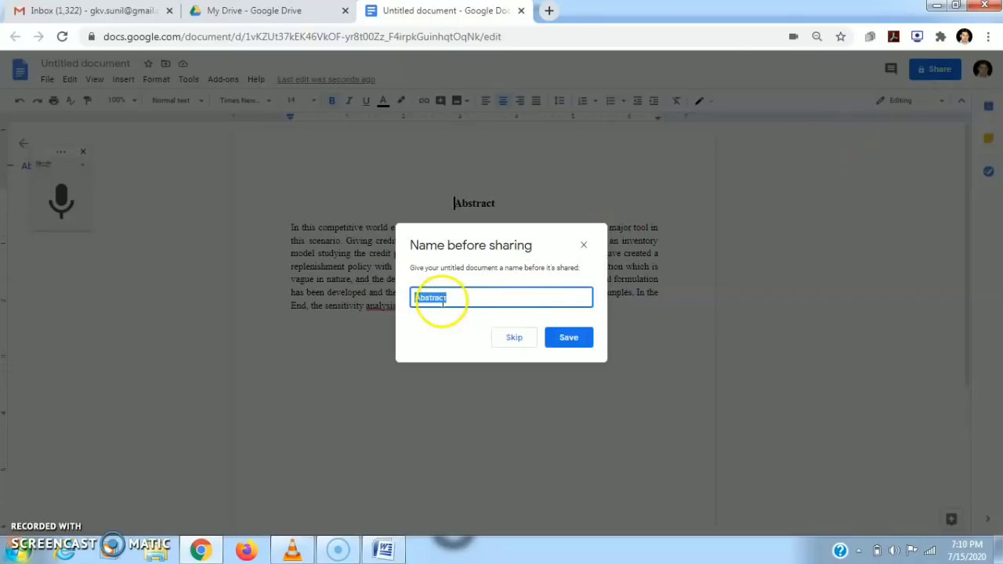
Name the document 'Abstract1' before sharing.
left_click(473, 294)
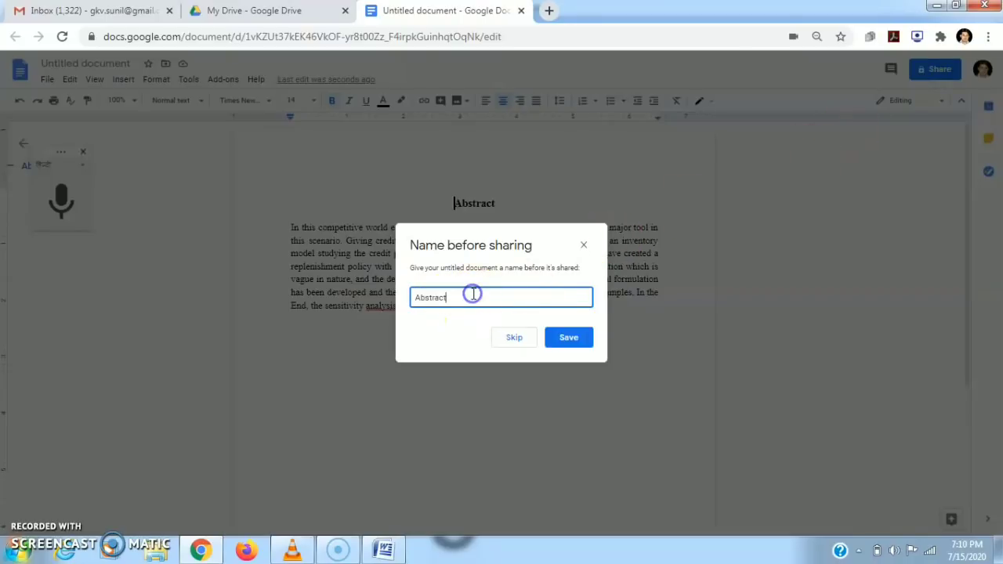
type("1")
left_click(561, 342)
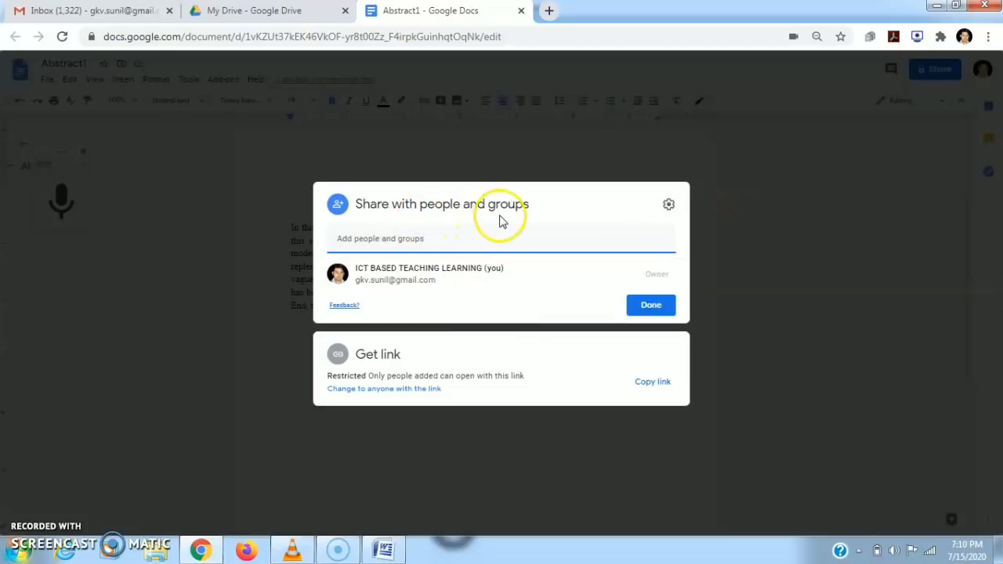
Search for the collaborator's e-mail address and add it to the share list.
left_click(403, 236)
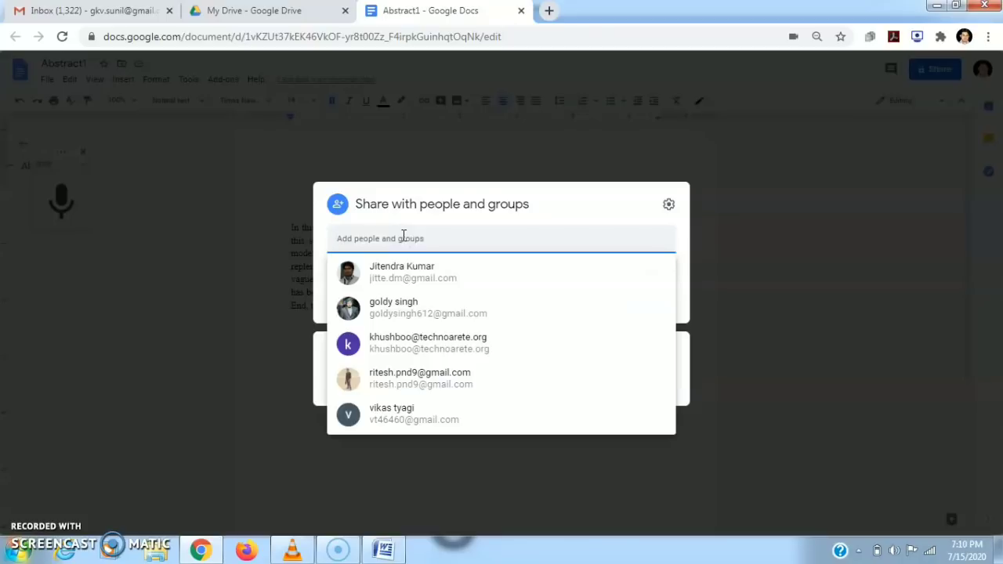
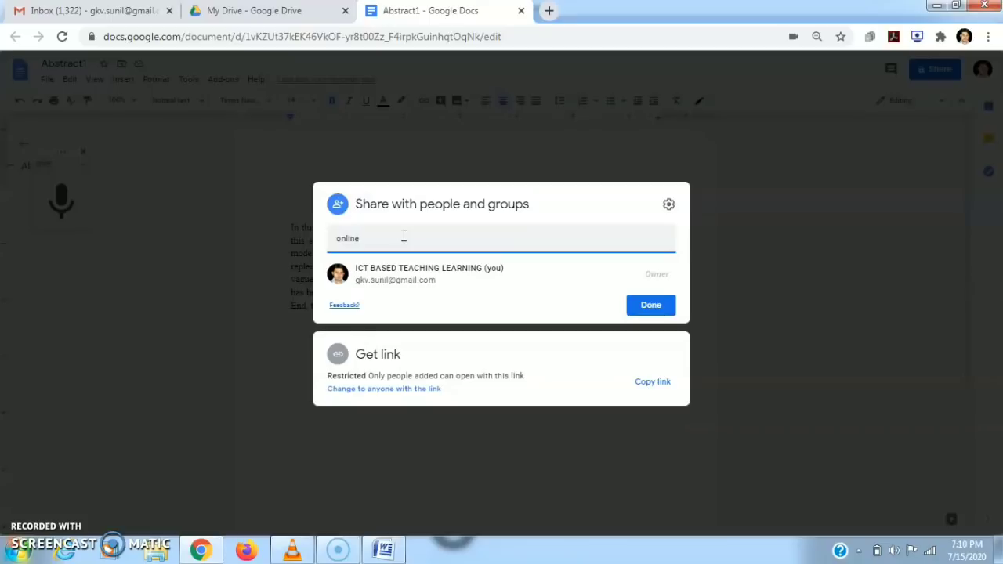
left_click(406, 244)
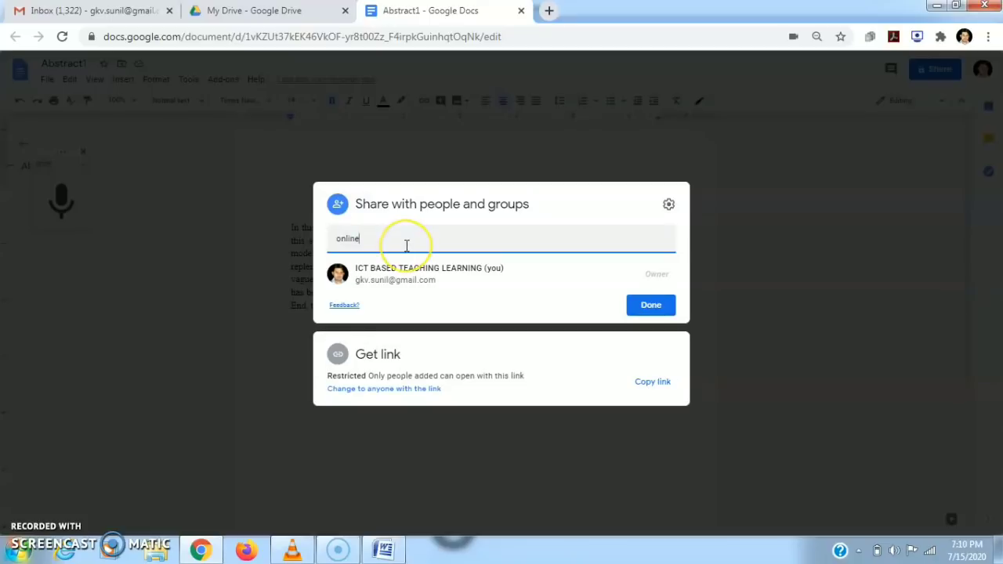
key("BackSpace")
key("BackSpace")
key("BackSpace")
key("BackSpace")
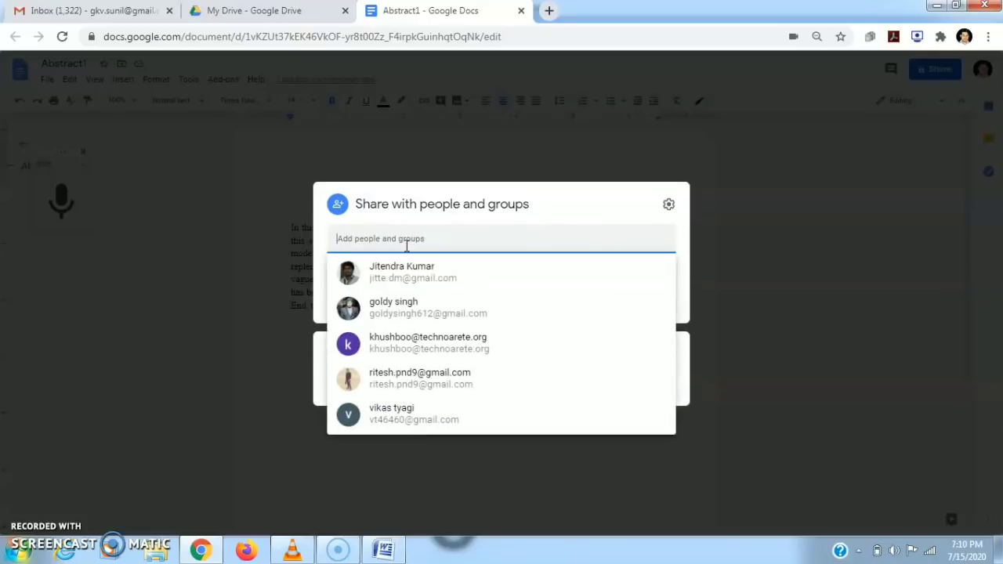
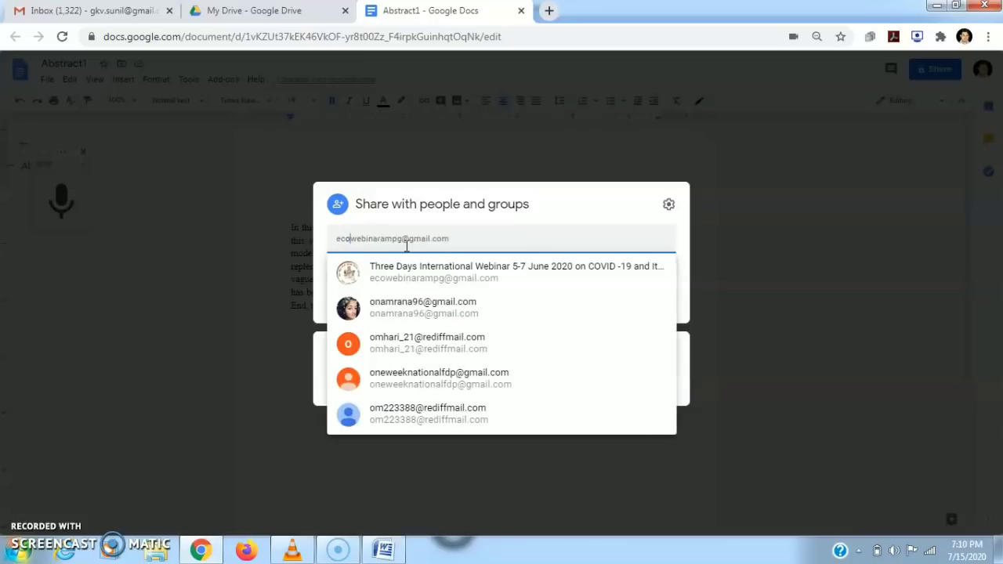
left_click(416, 276)
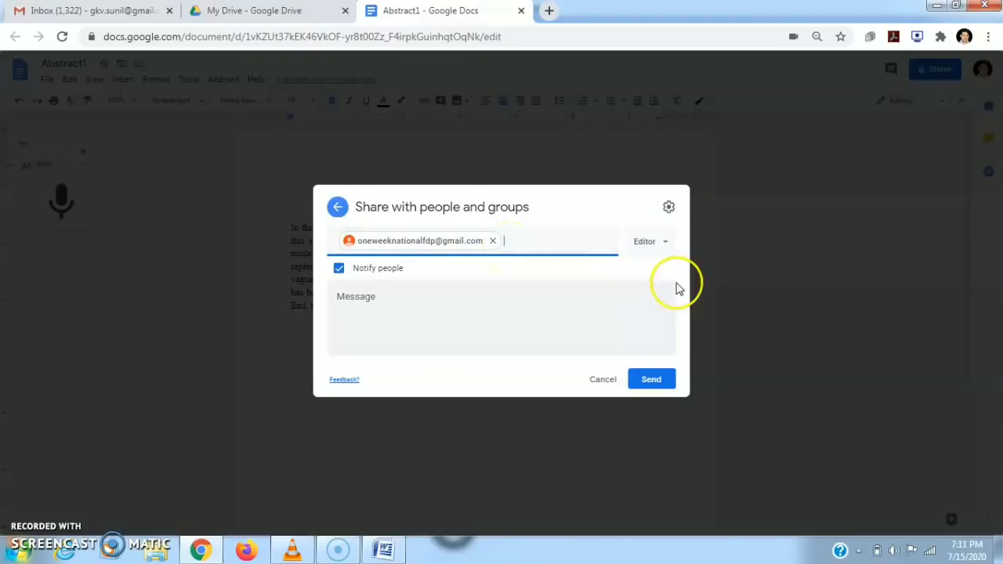
Keep Editor access, add the note 'hello.....please check it', and send the invitation.
left_click(664, 247)
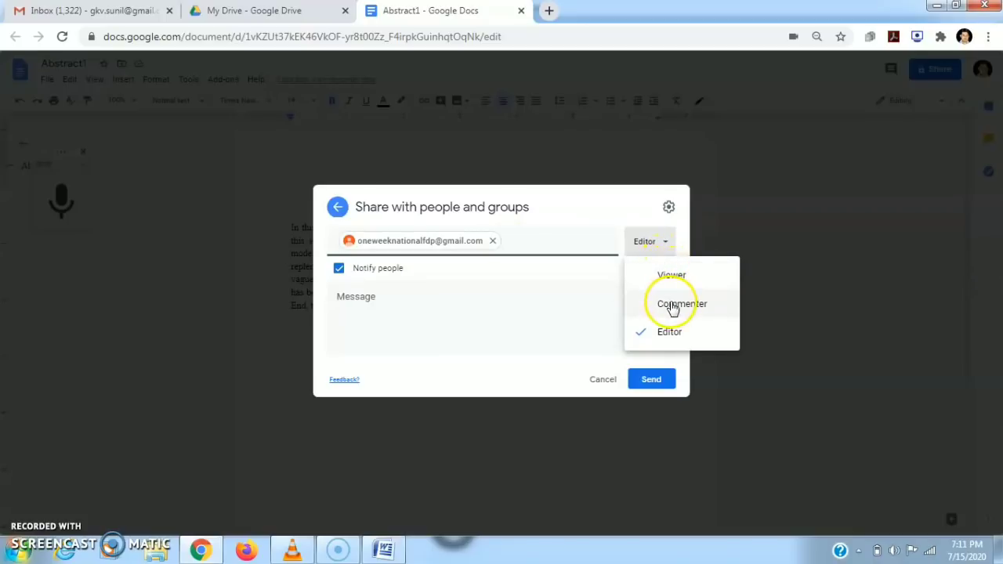
left_click(666, 335)
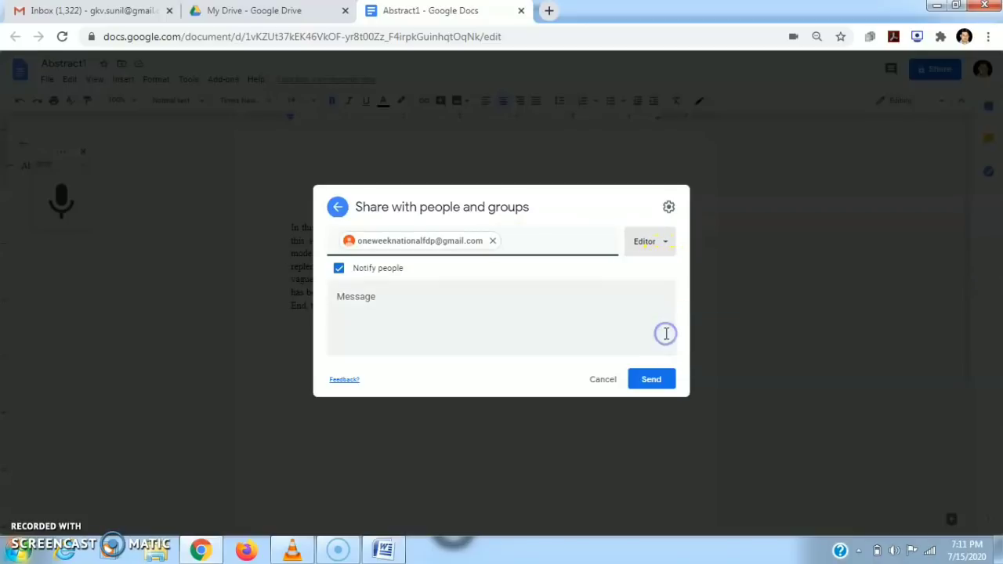
left_click(466, 301)
type("hello.....please check it")
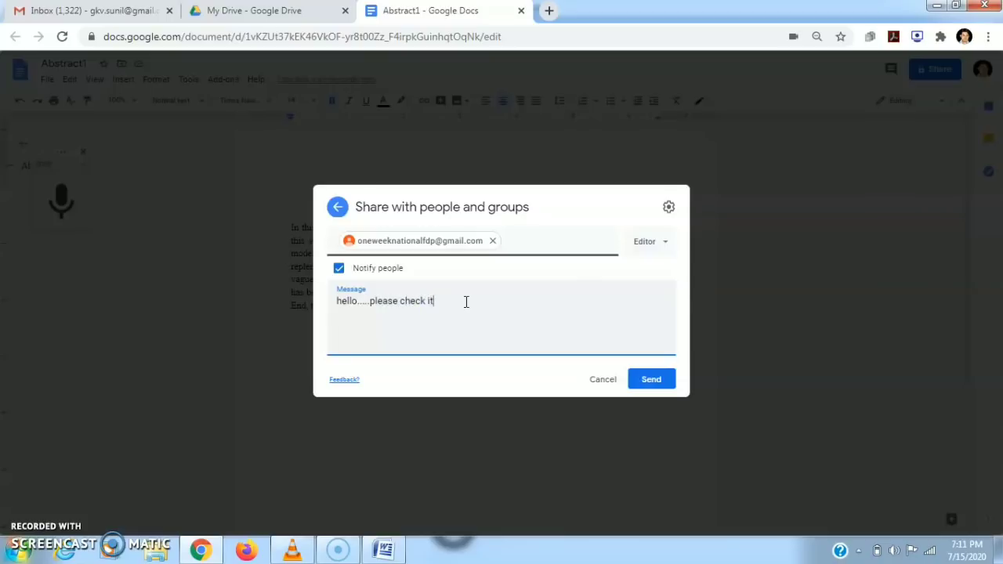
left_click(650, 385)
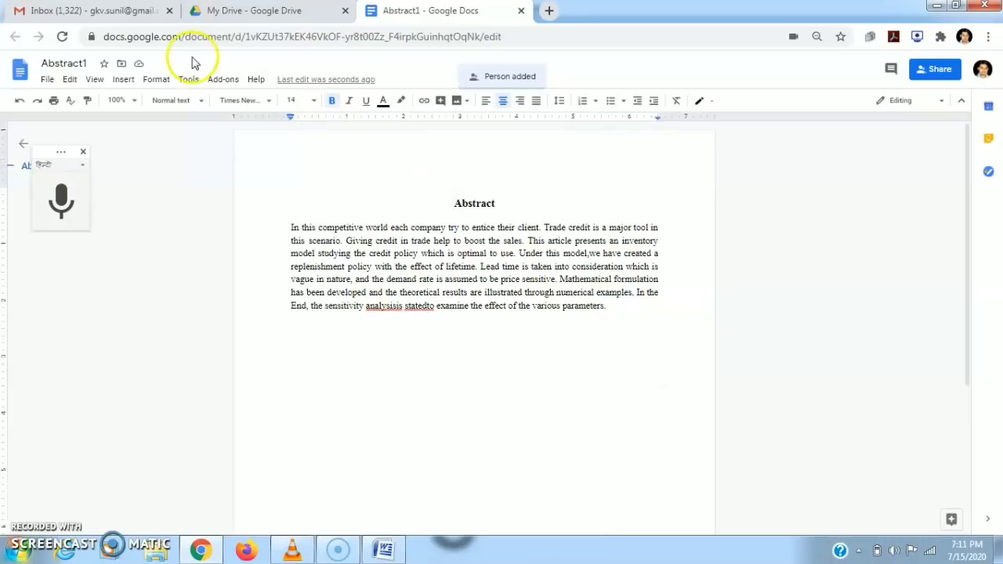
Switch to the collaborator's Gmail account and open Abstract1 from the invitation email.
left_click(110, 9)
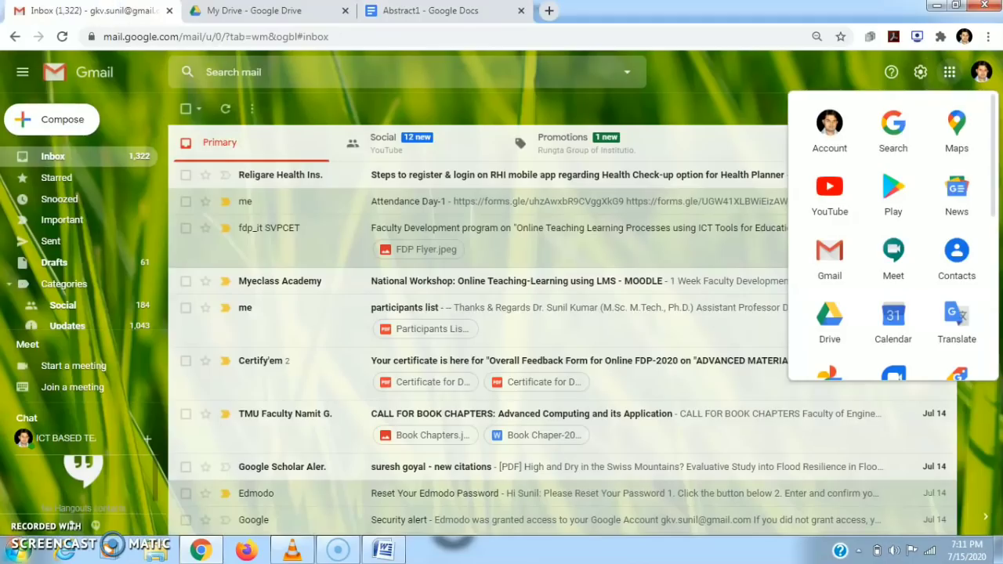
left_click(658, 101)
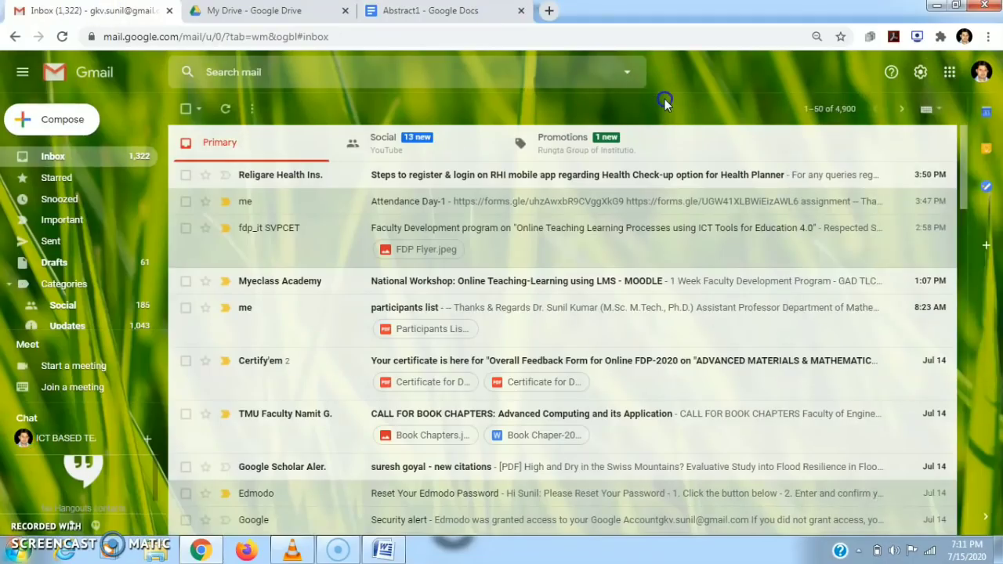
left_click(980, 72)
left_click(845, 250)
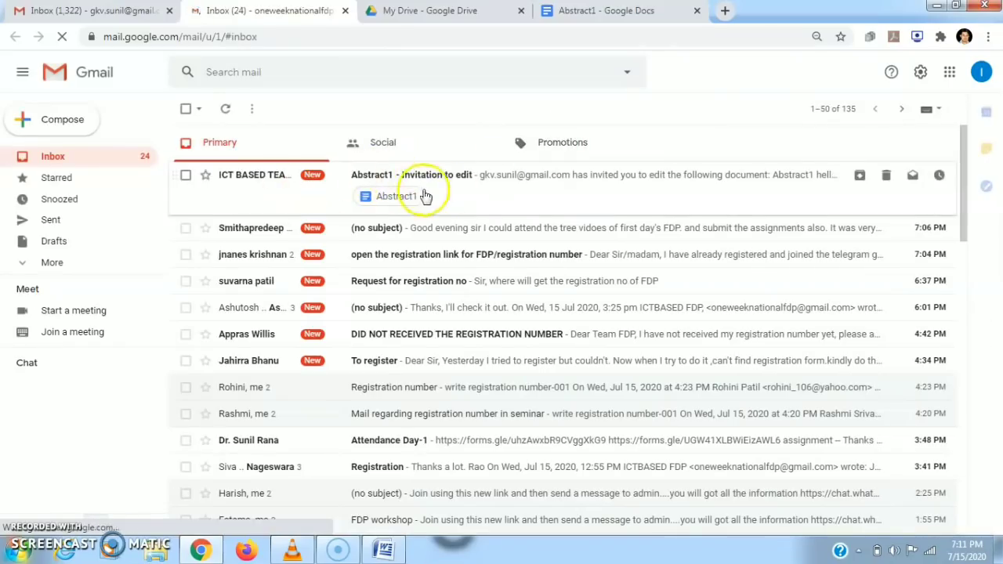
left_click(454, 175)
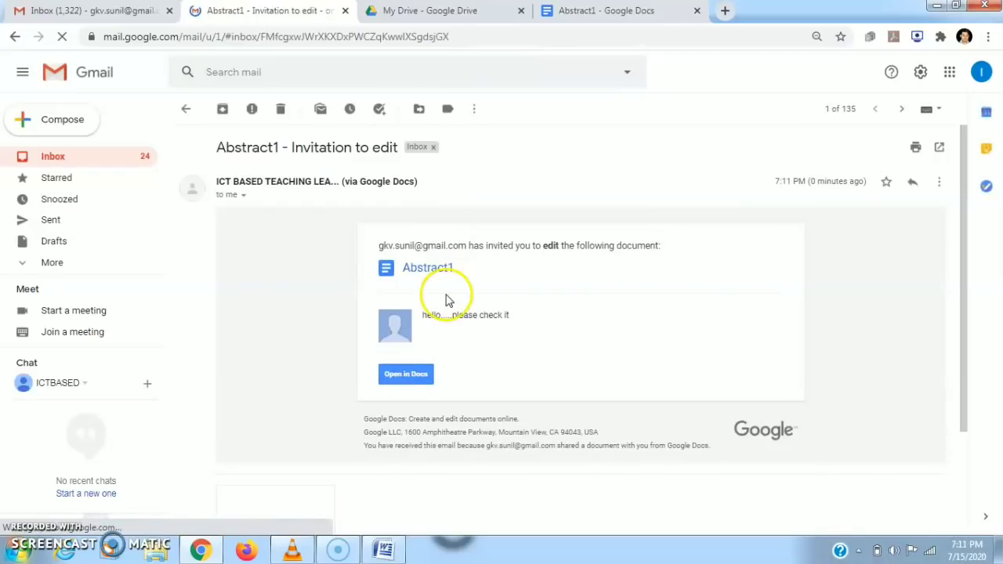
left_click(406, 375)
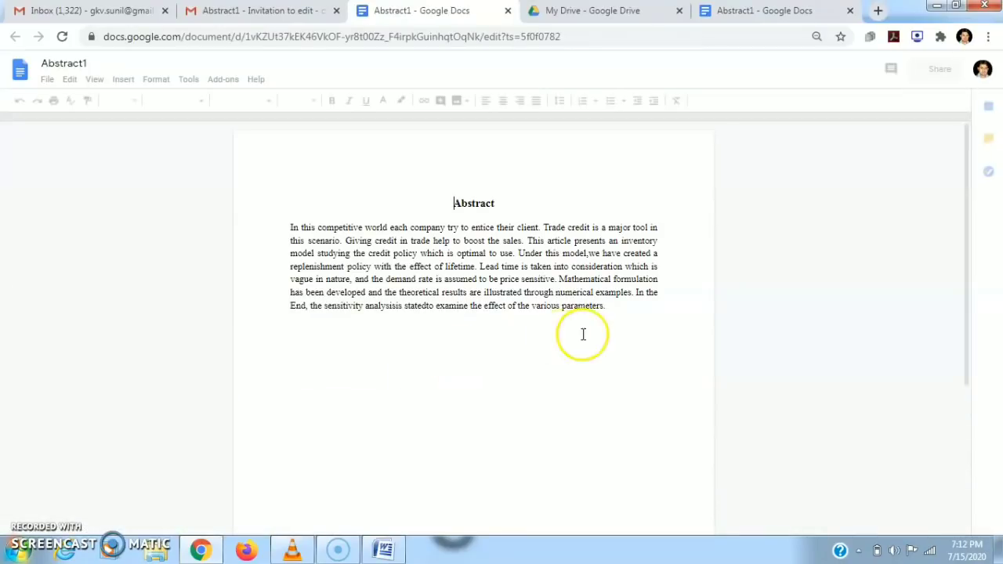
Type the collaborator's name below the abstract and start a new line.
left_click(623, 315)
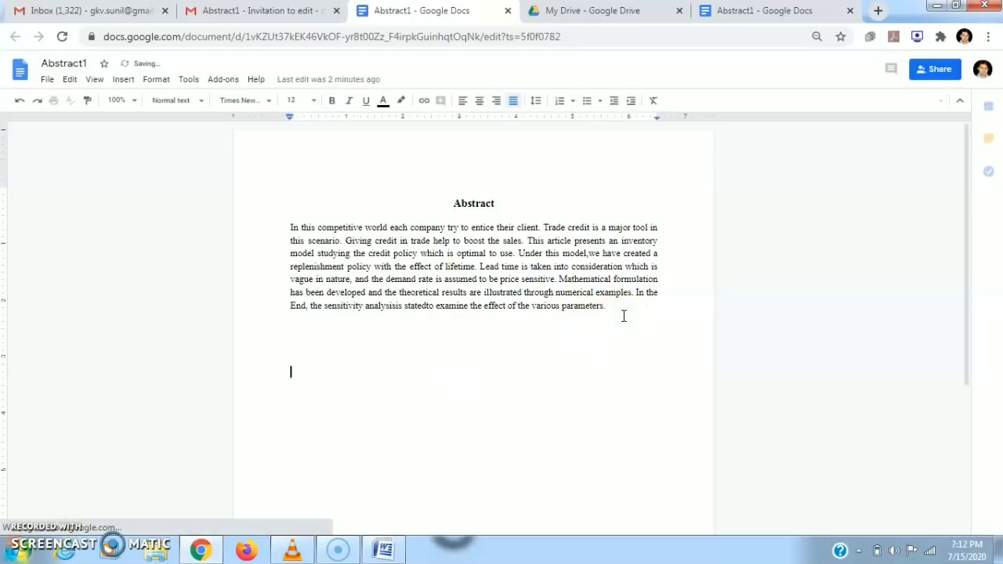
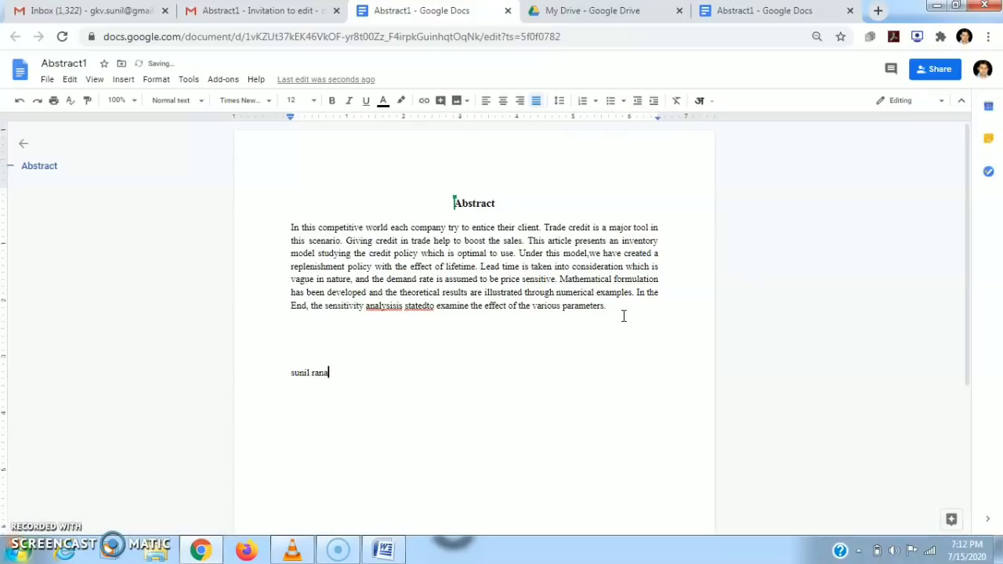
key("Return")
left_click(458, 307)
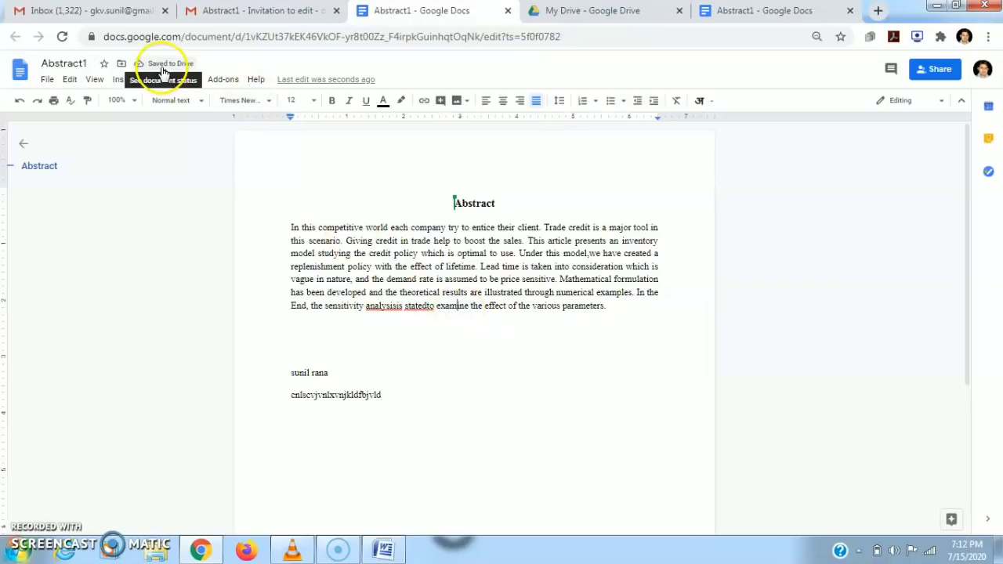
Return to the original Abstract1 tab and place the caret inside the word 'with'.
left_click(764, 13)
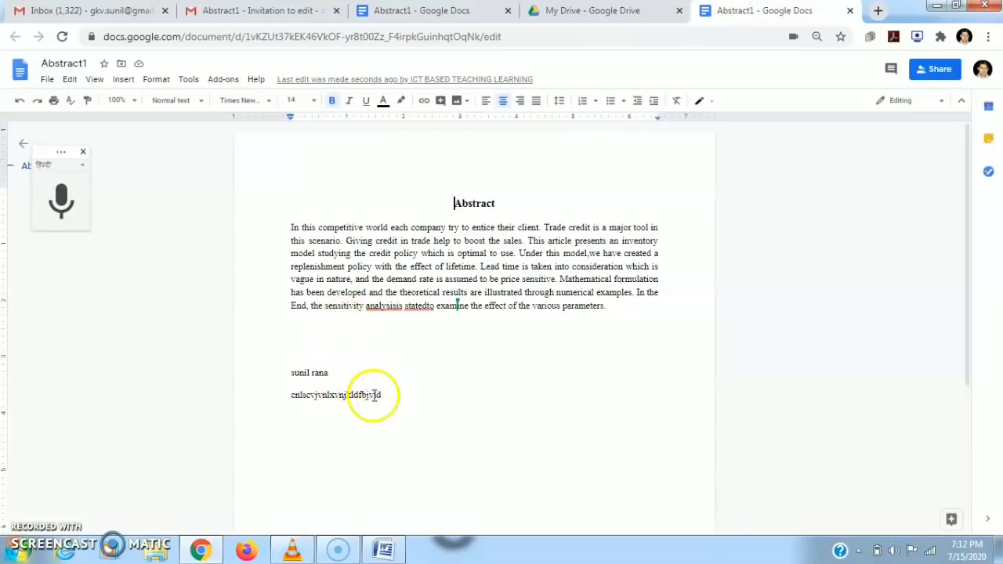
left_click_drag(384, 394, 279, 193)
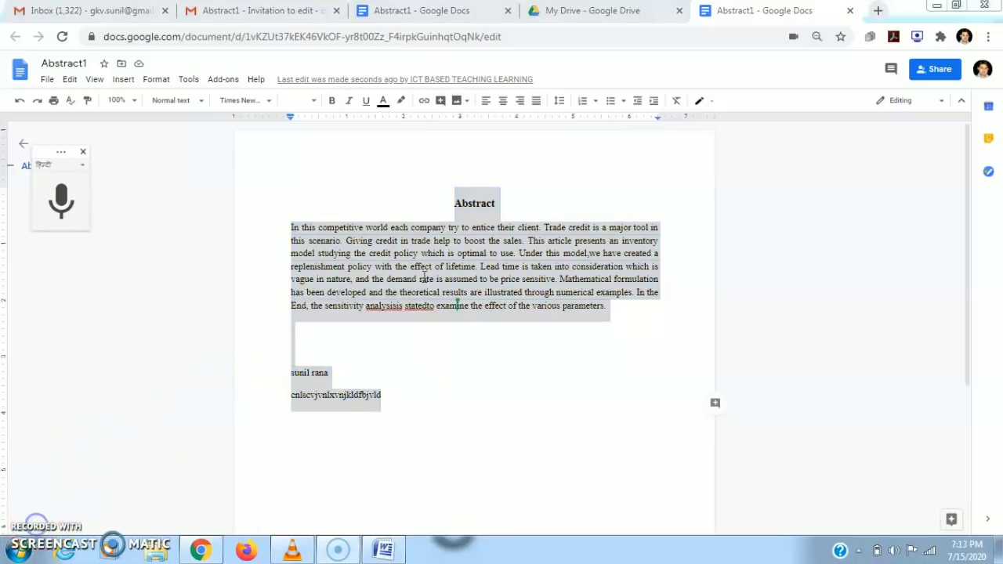
left_click(358, 264)
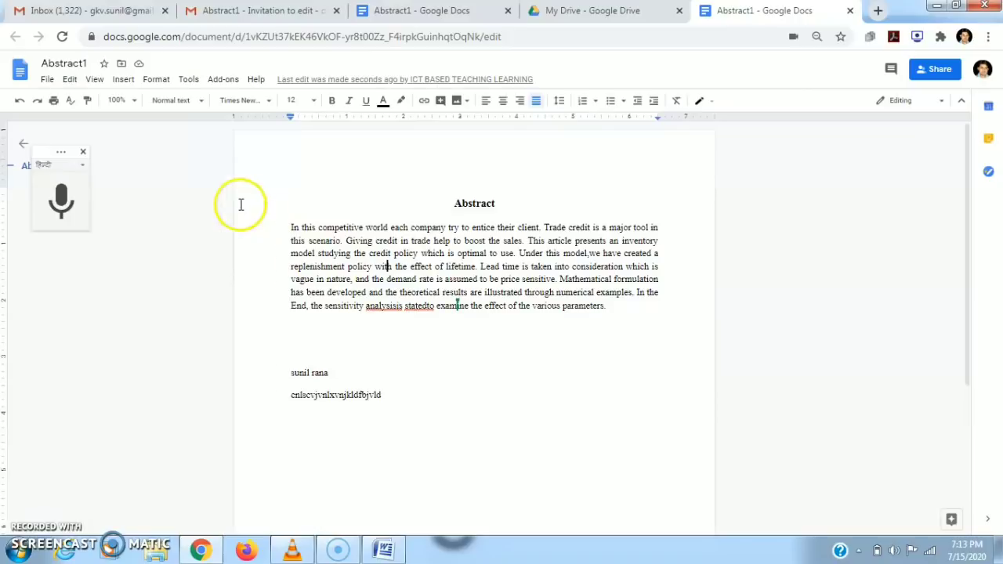
left_click(69, 80)
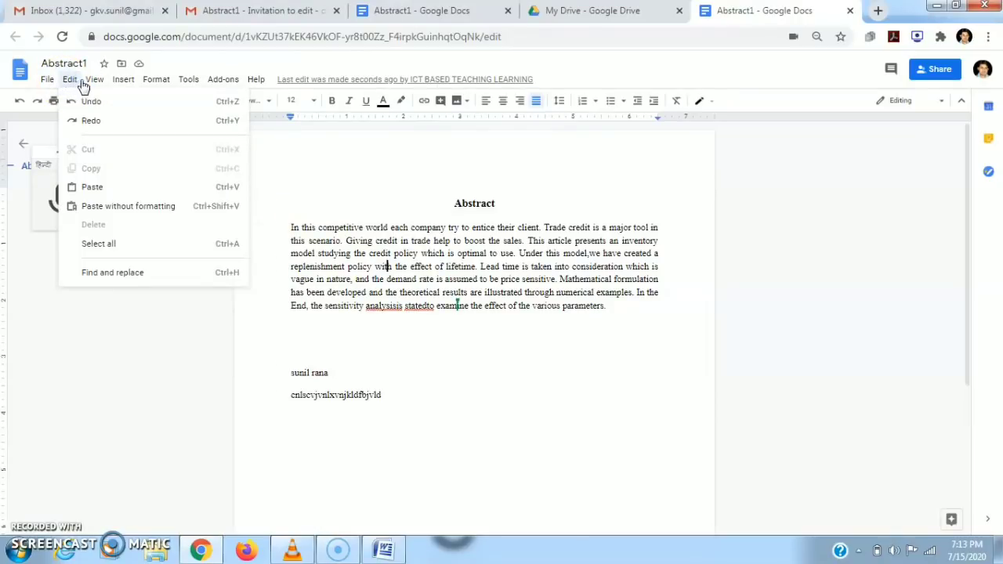
Browse the View and Insert menus and show the Insert > Table size grid.
left_click(94, 81)
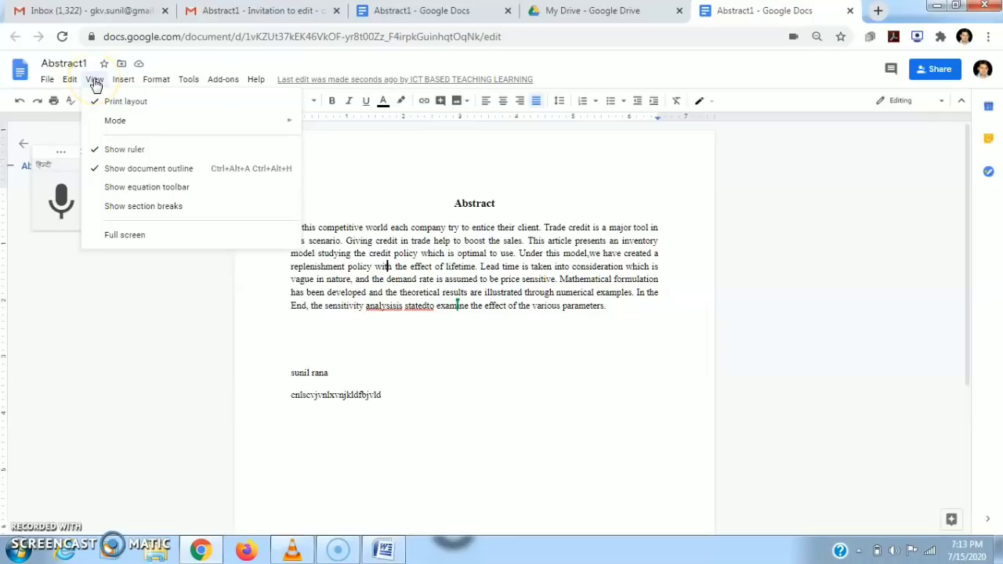
left_click(111, 107)
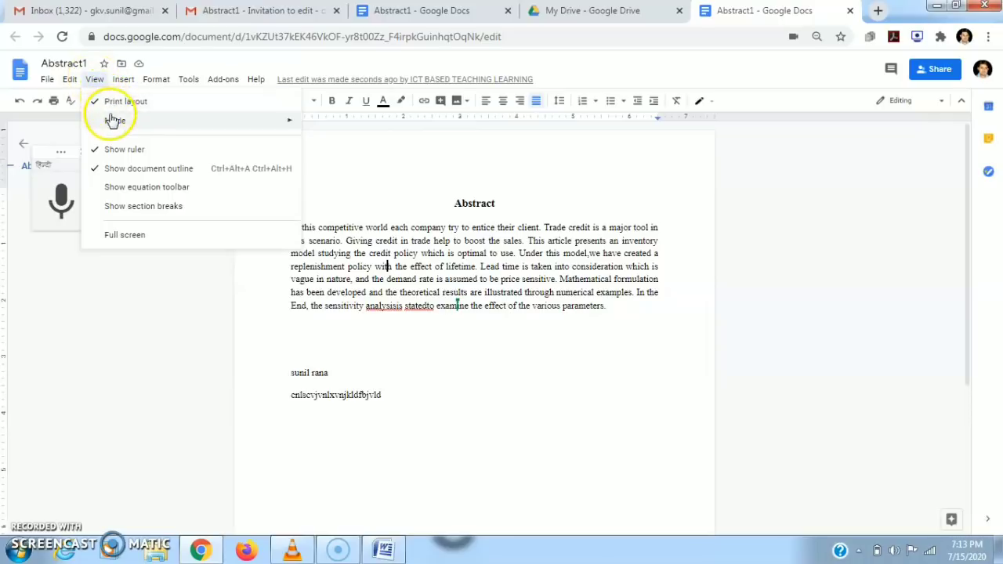
left_click(121, 81)
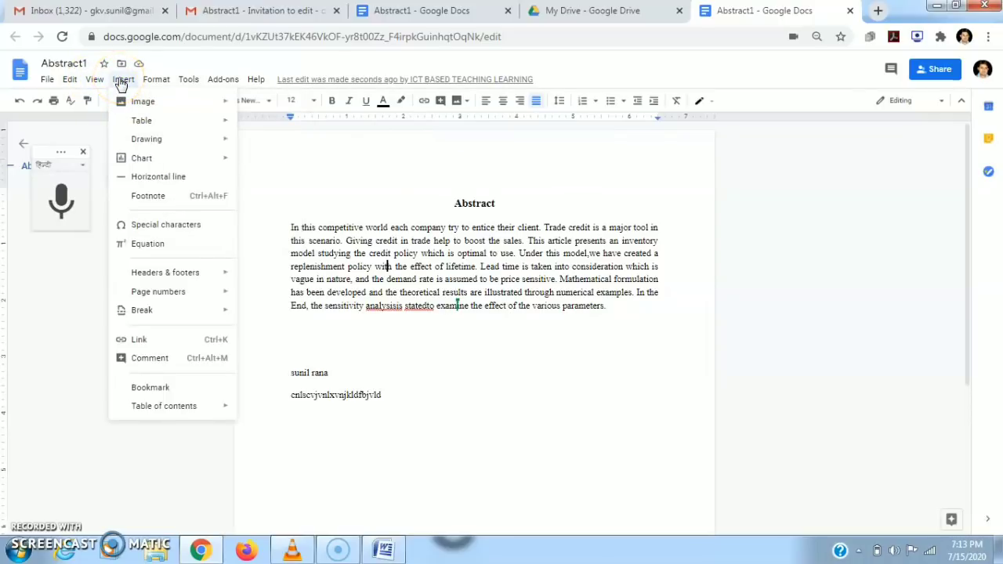
left_click(158, 104)
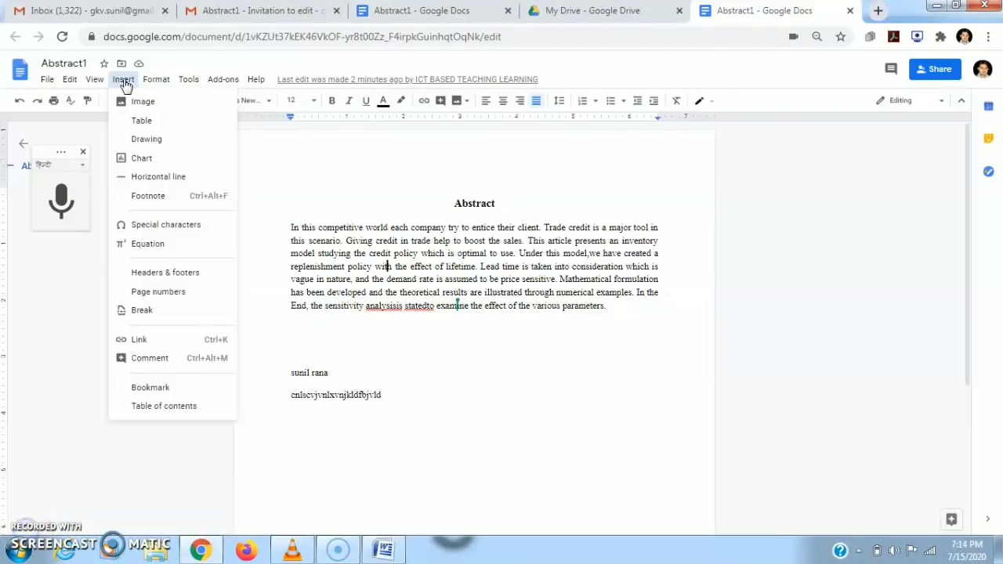
mouse_move(200, 106)
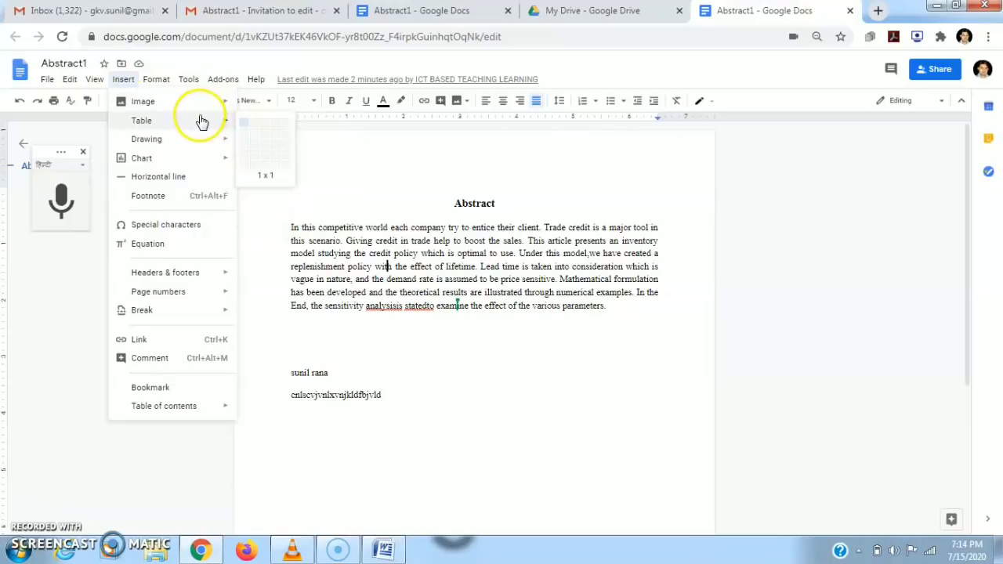
Insert a 1x1 table at the caret, then a 4x4 table nested inside it.
left_click(244, 129)
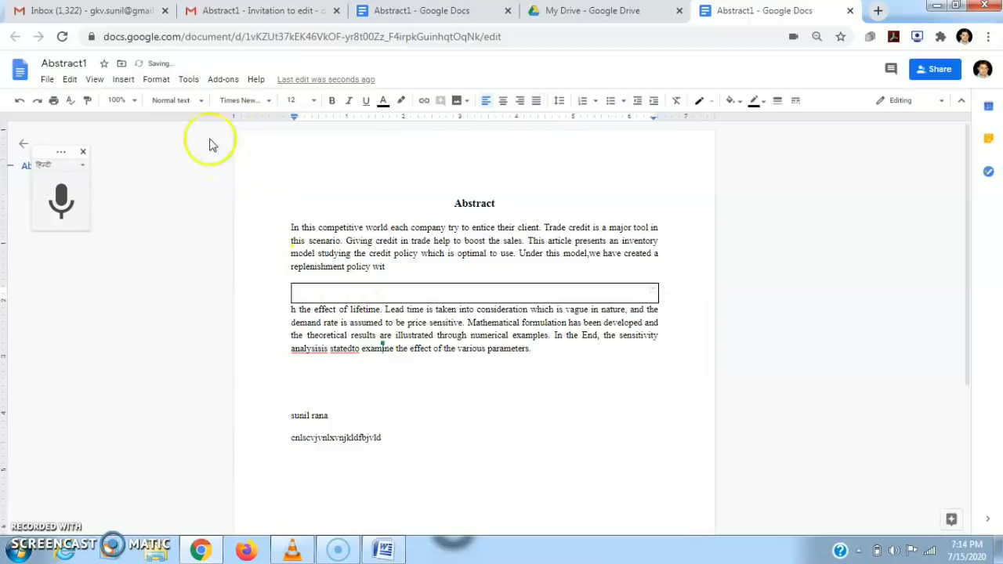
left_click(124, 79)
mouse_move(184, 119)
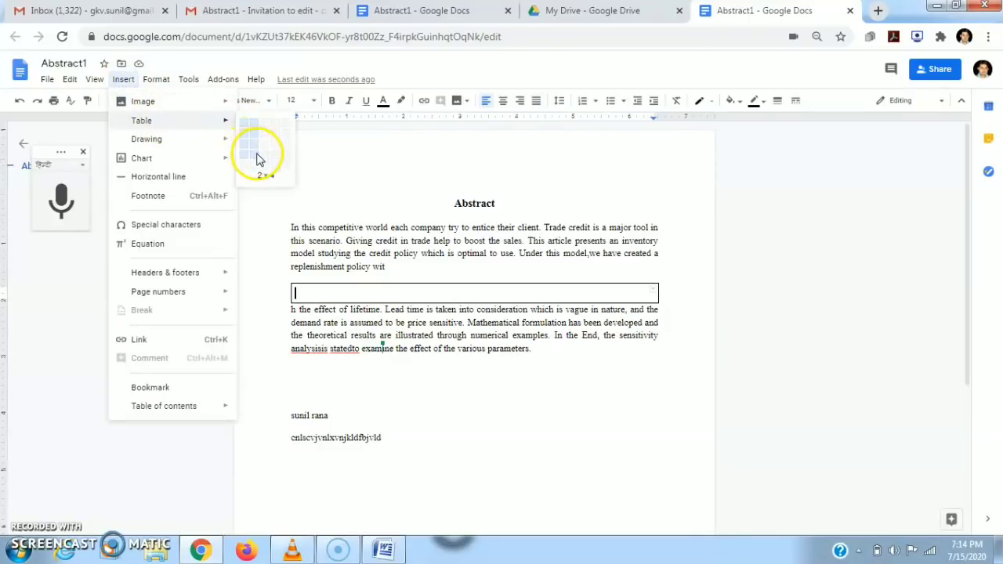
left_click(281, 157)
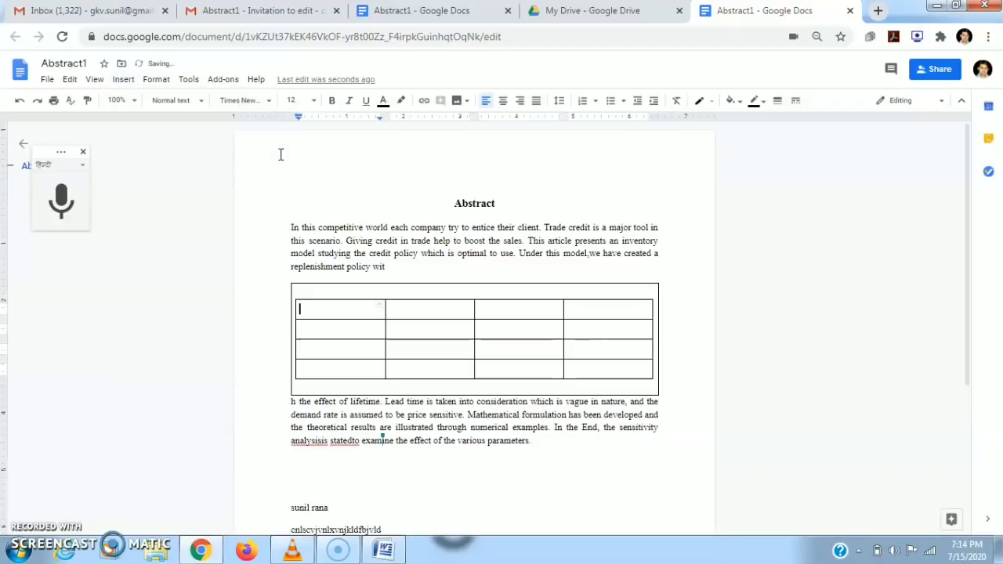
left_click(122, 81)
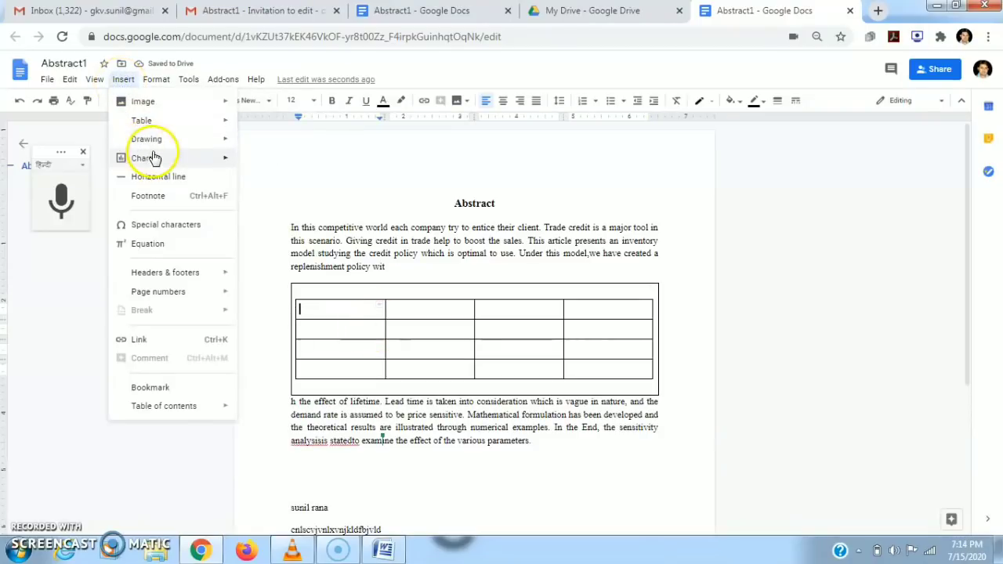
Insert a sample 'Points scored' bar chart on the empty line below the abstract.
mouse_move(173, 147)
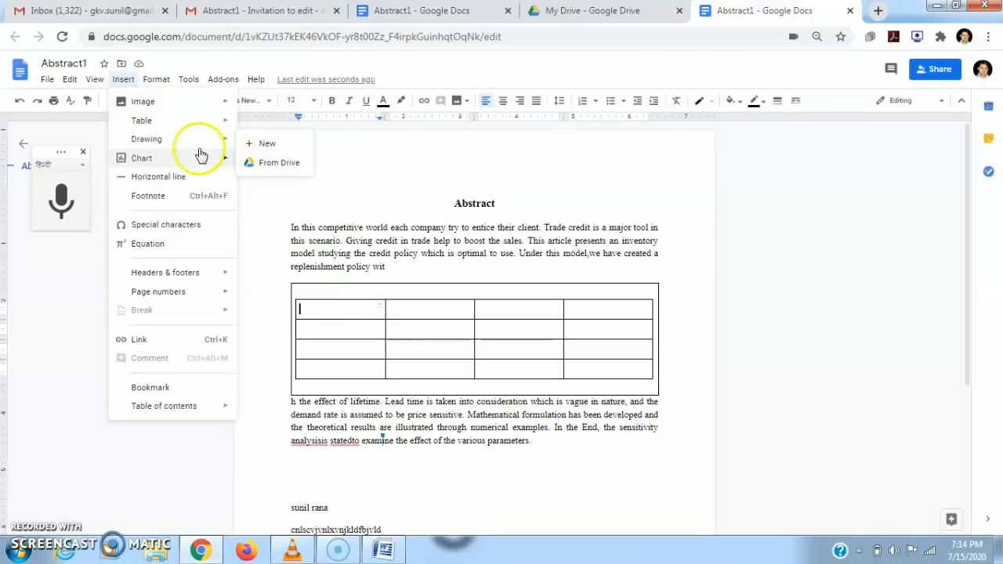
mouse_move(200, 163)
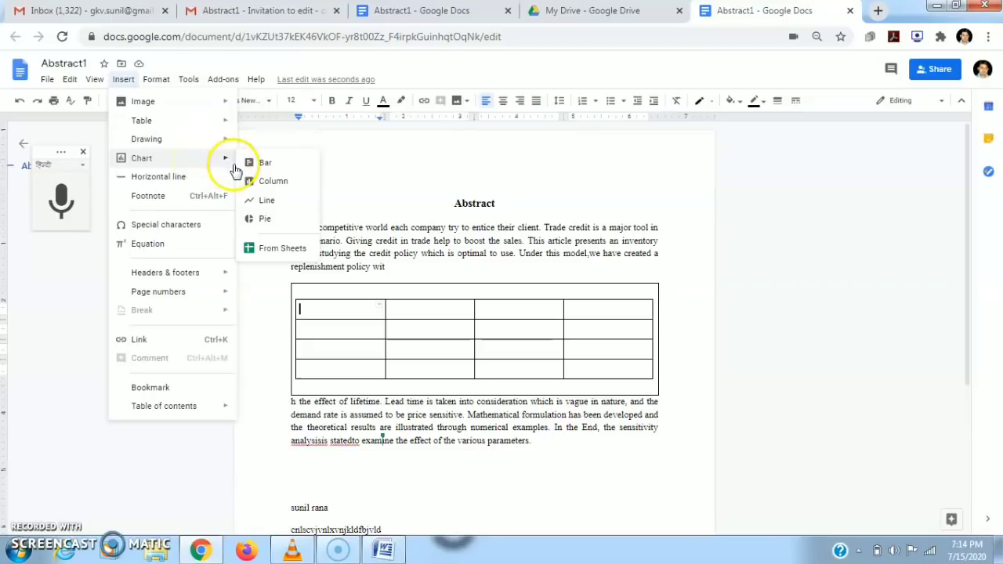
left_click(355, 490)
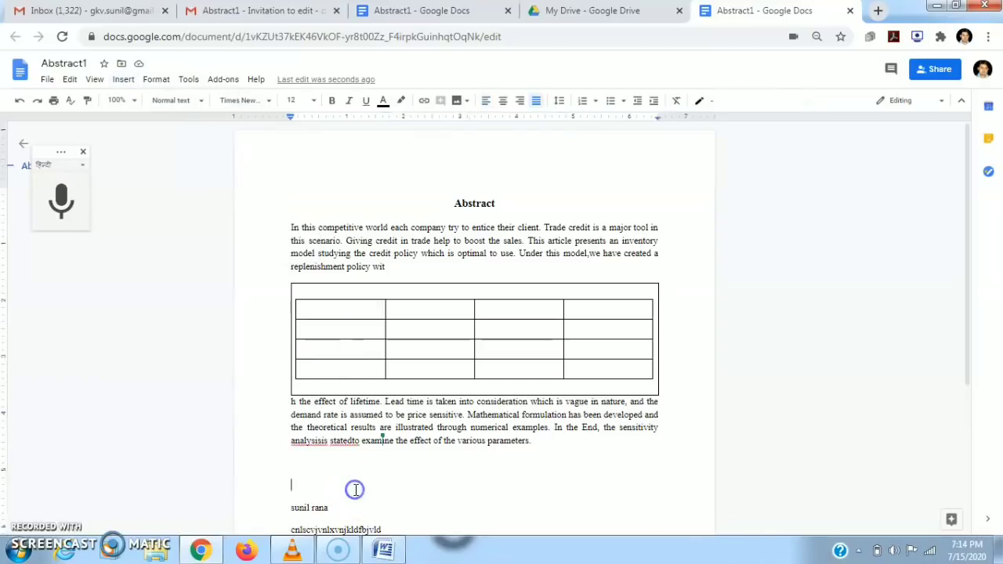
left_click(128, 82)
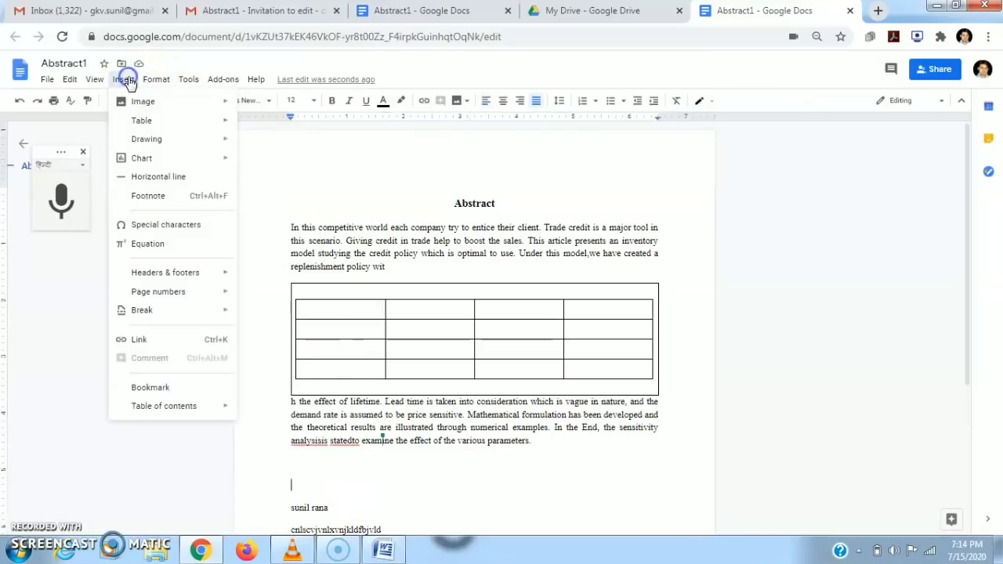
mouse_move(201, 162)
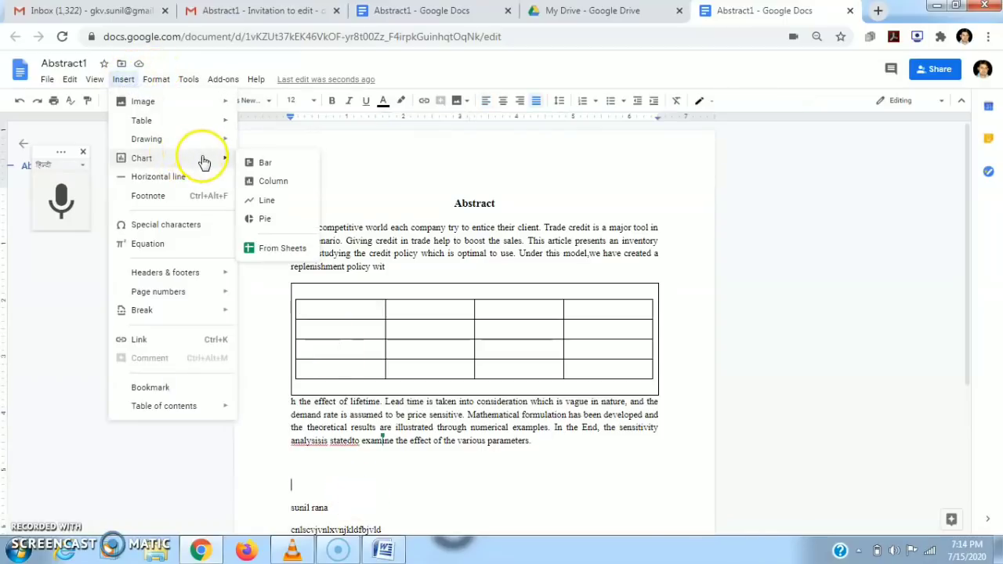
left_click(254, 166)
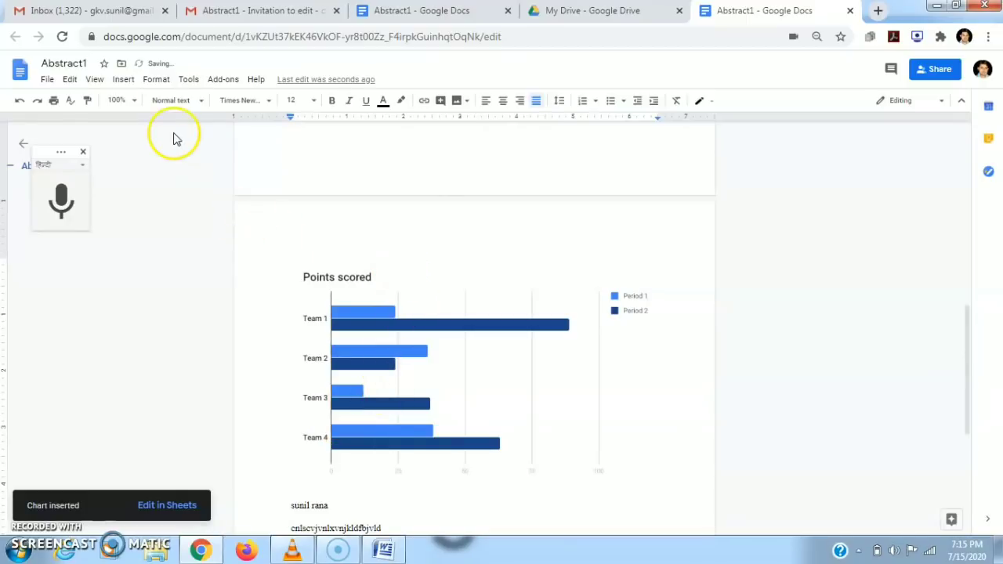
left_click(123, 79)
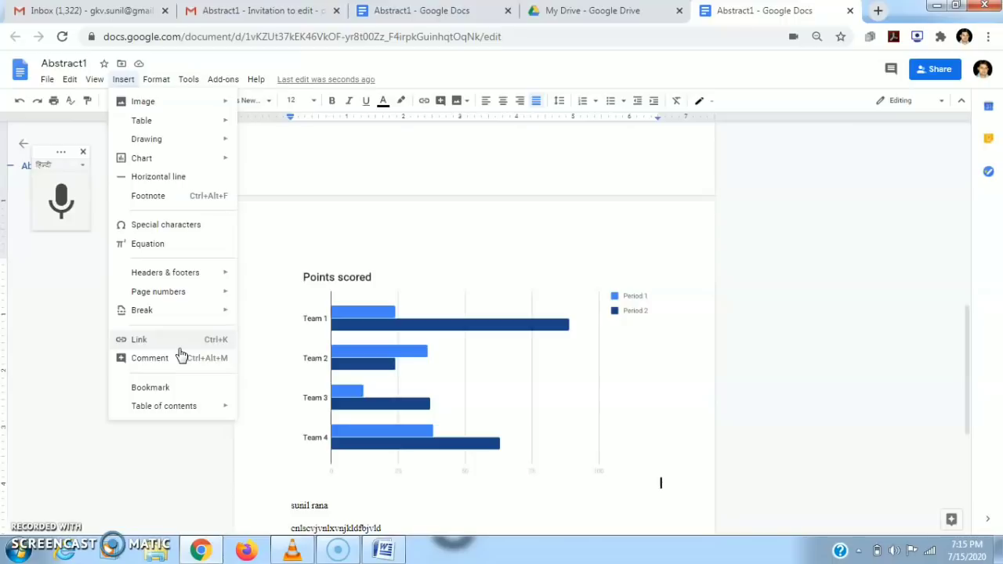
Select the chart to dismiss the Insert menu, scroll to the top, and open the File menu.
mouse_move(194, 407)
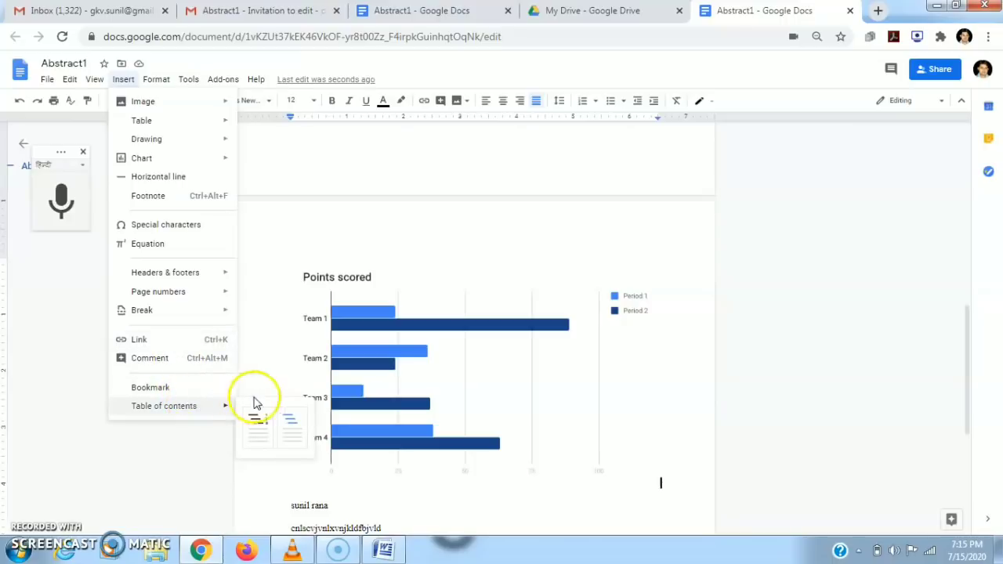
left_click(497, 298)
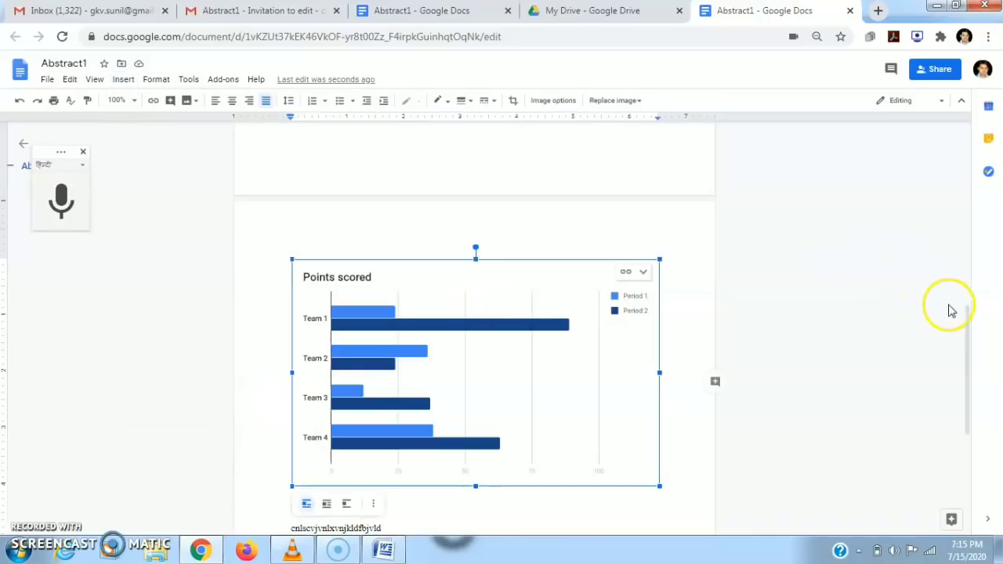
left_click_drag(967, 317, 927, 110)
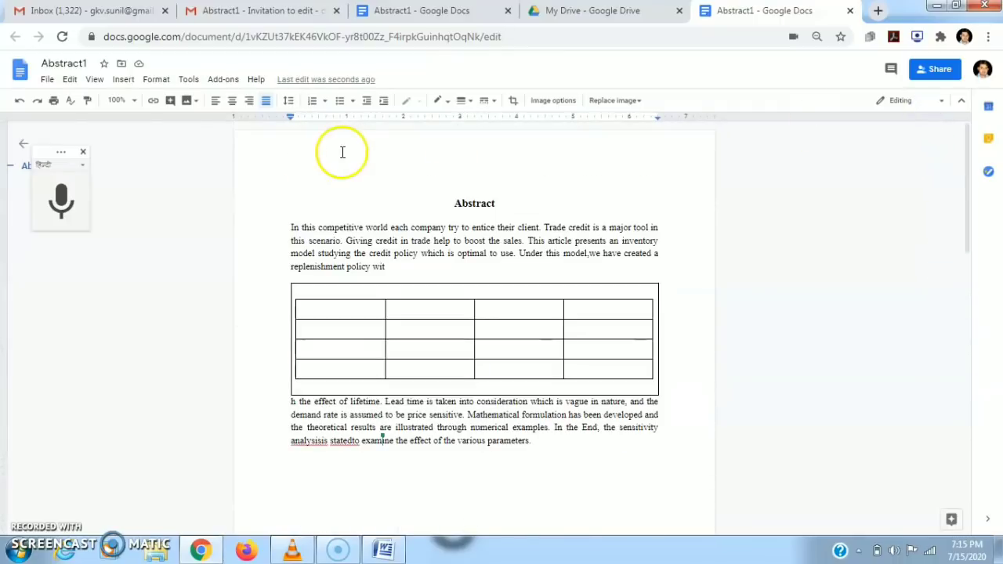
left_click(45, 80)
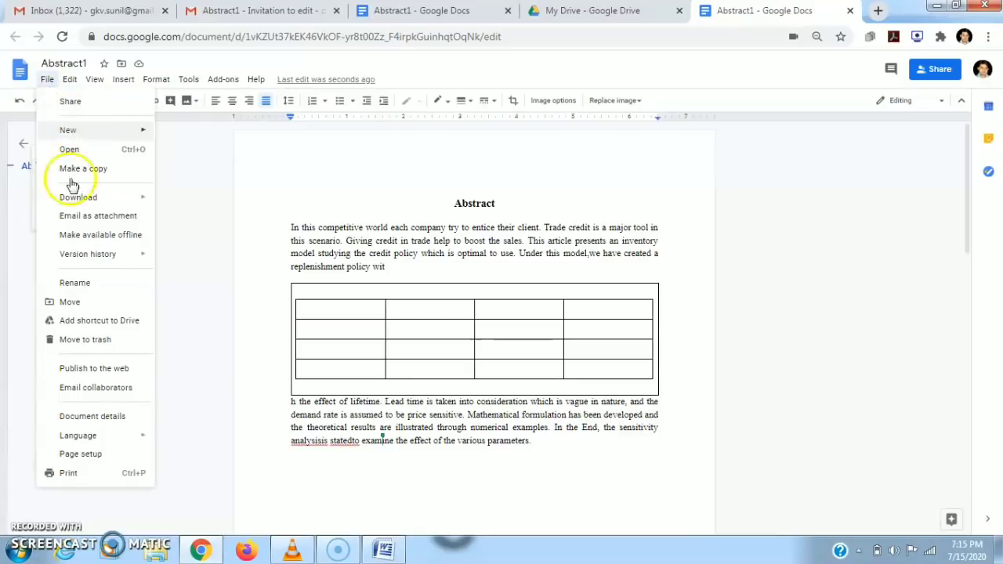
Publish Abstract1 to the web from the File menu and confirm.
left_click(98, 369)
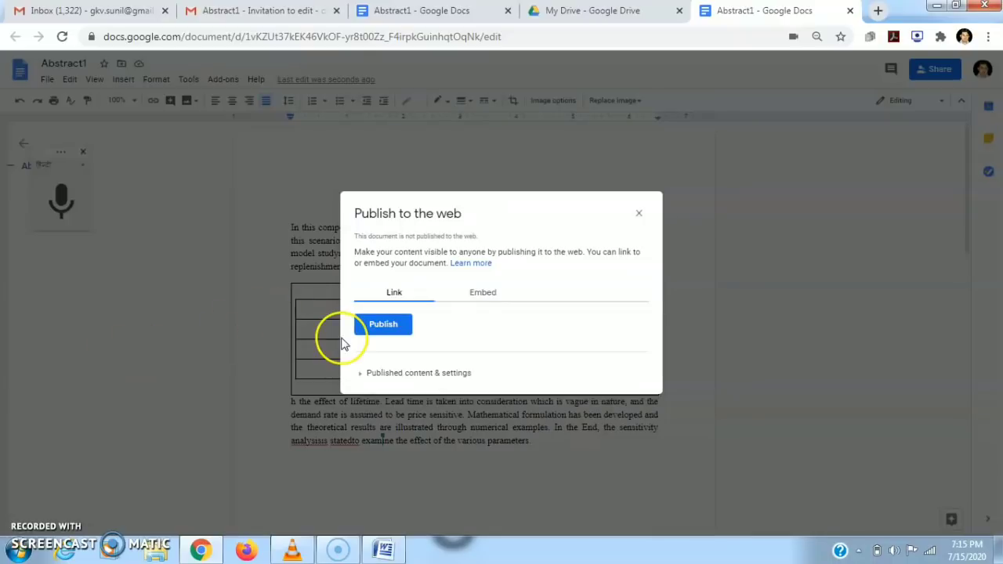
left_click(383, 325)
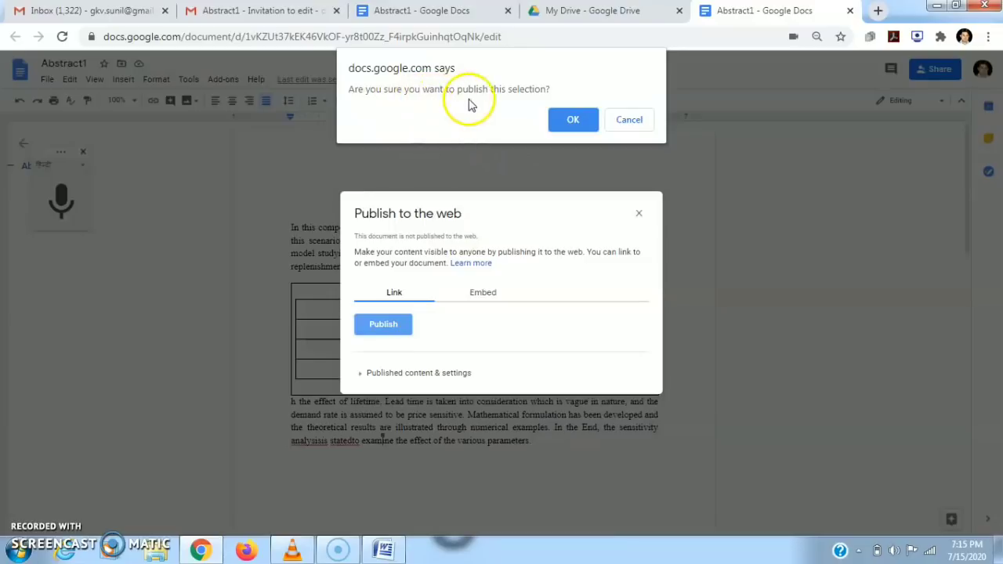
left_click(571, 120)
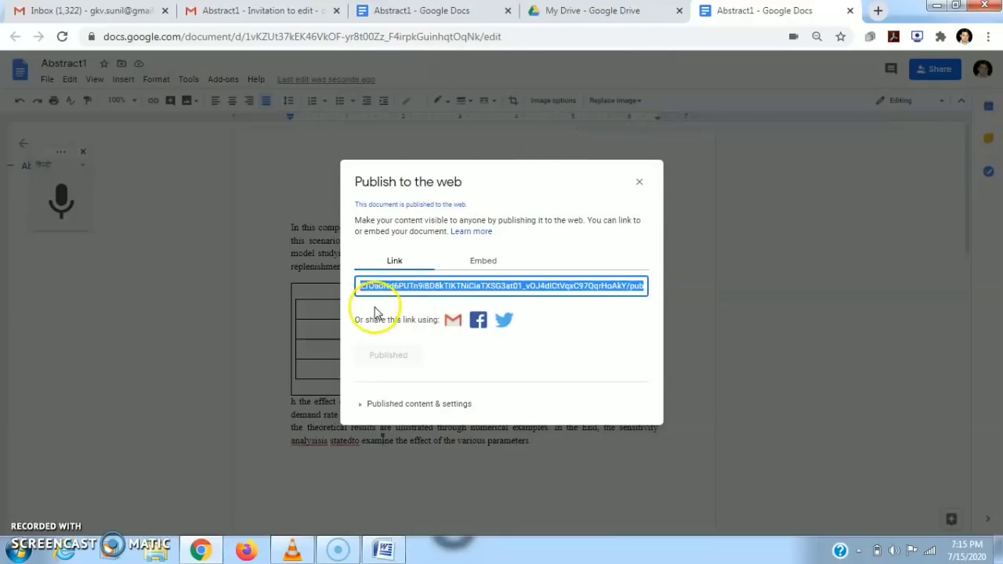
Copy the document's public link and open a new blank browser tab.
right_click(448, 287)
left_click(468, 302)
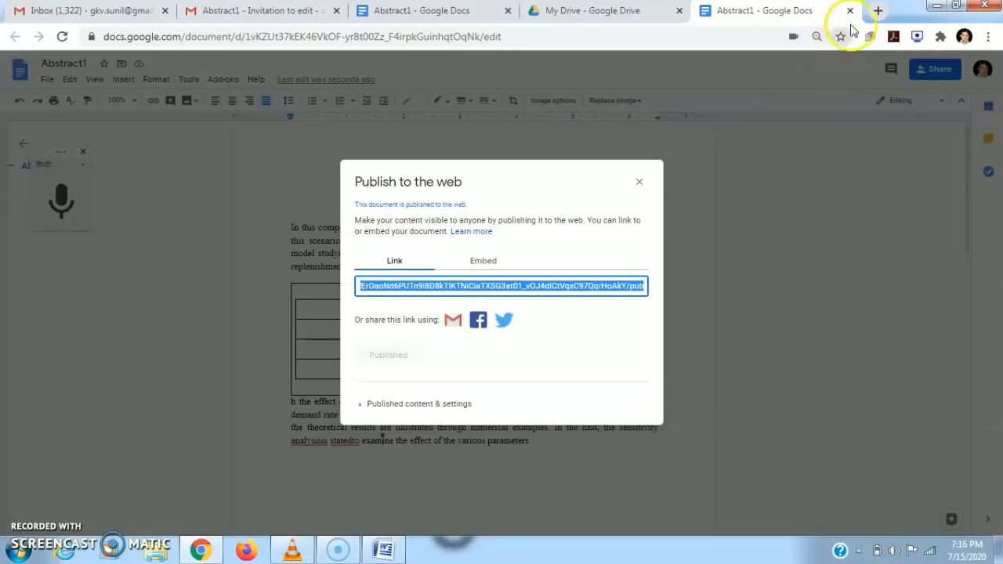
left_click(876, 11)
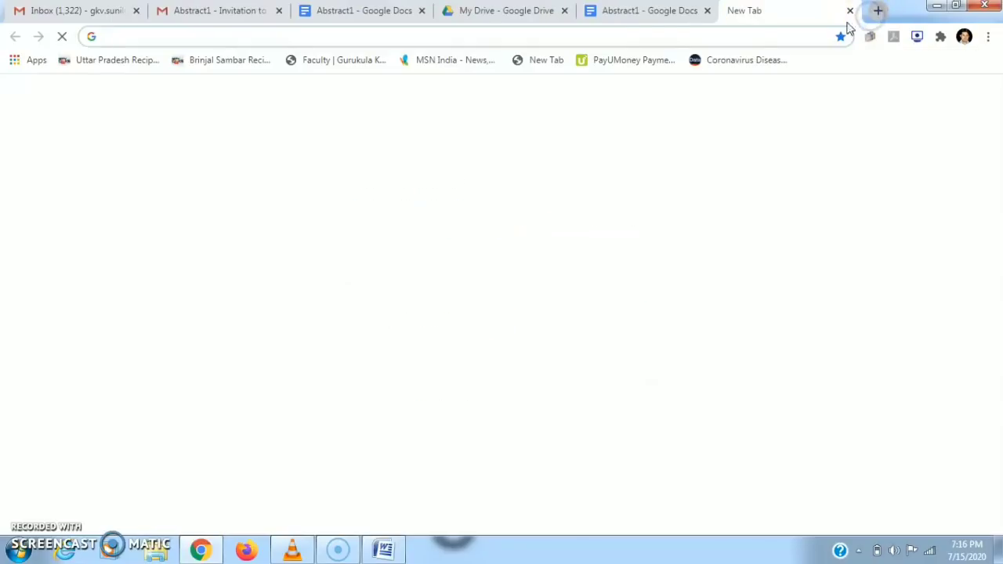
Load the copied public link to view the published Abstract1 page, then close that tab.
left_click(642, 43)
key("ctrl+v")
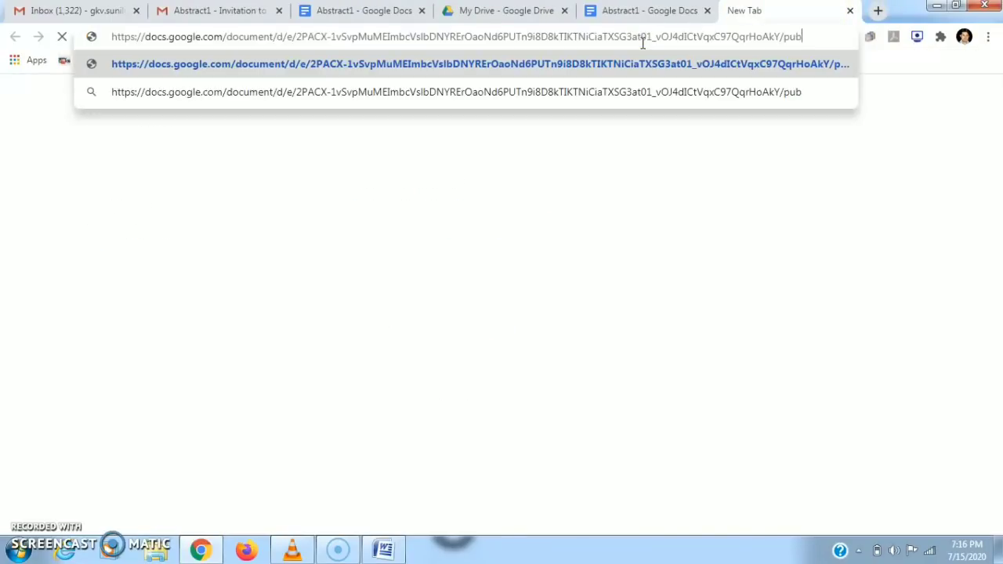
key("Return")
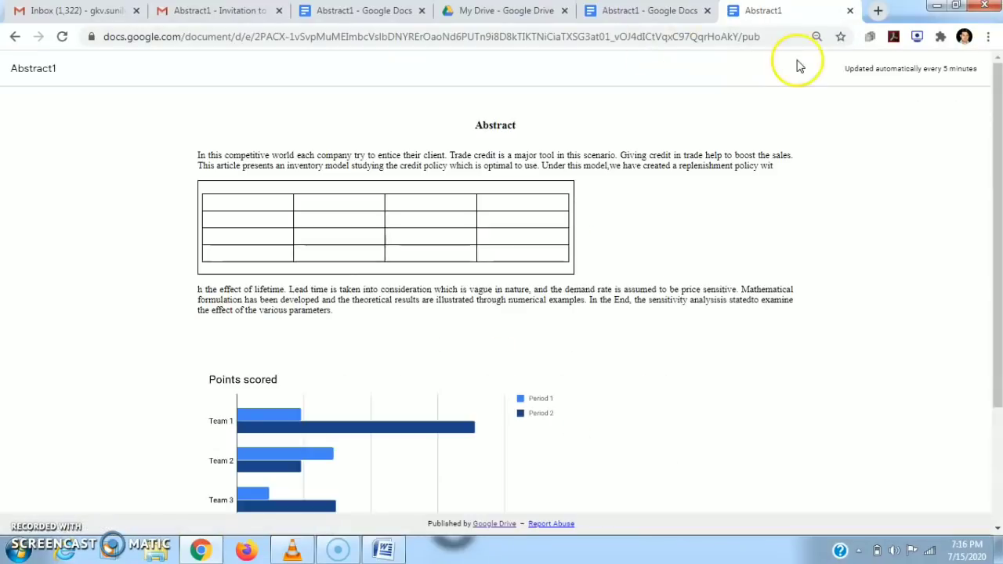
left_click(850, 11)
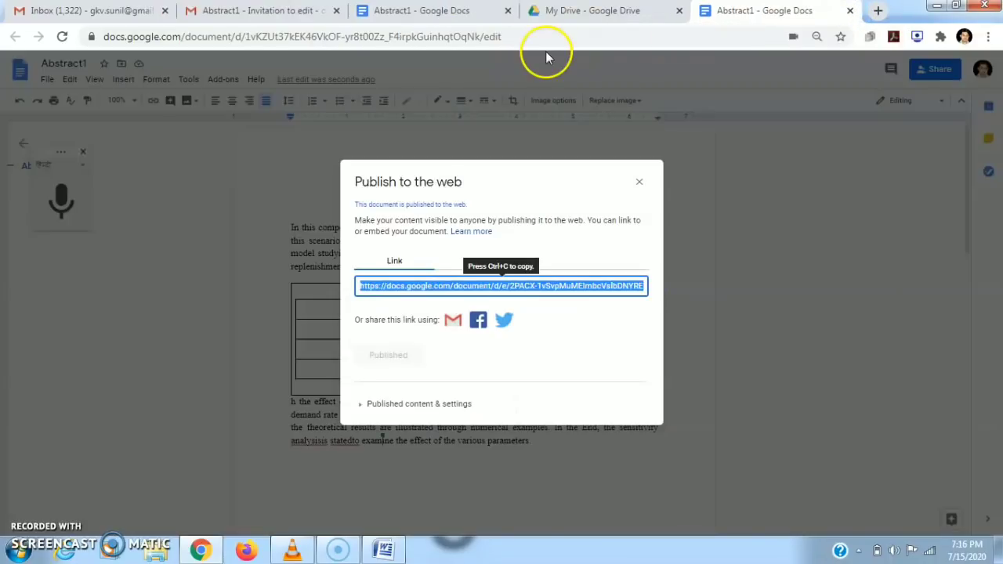
Close the publish dialog and send an email titled Abstract1 to the document's editor.
left_click(640, 185)
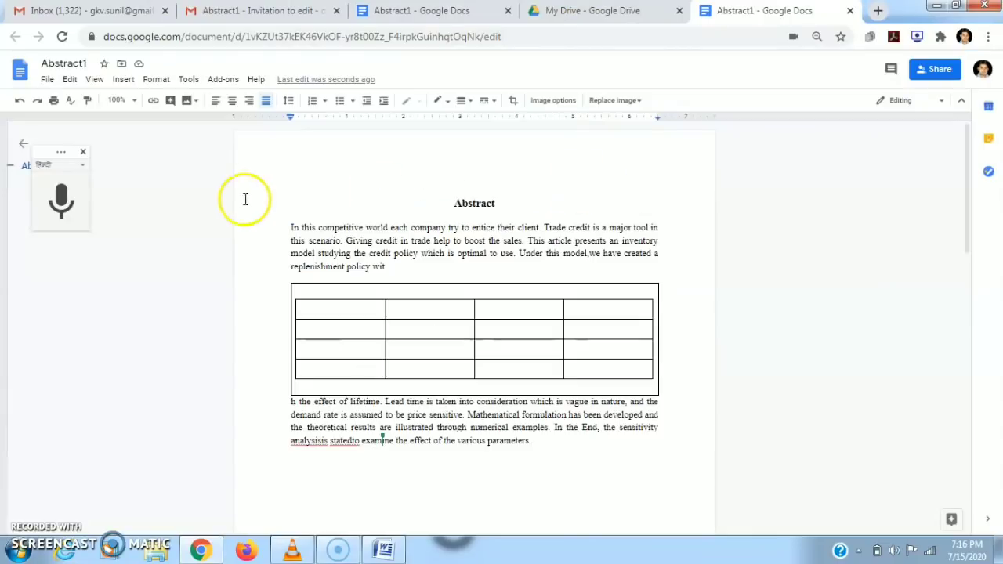
left_click(47, 79)
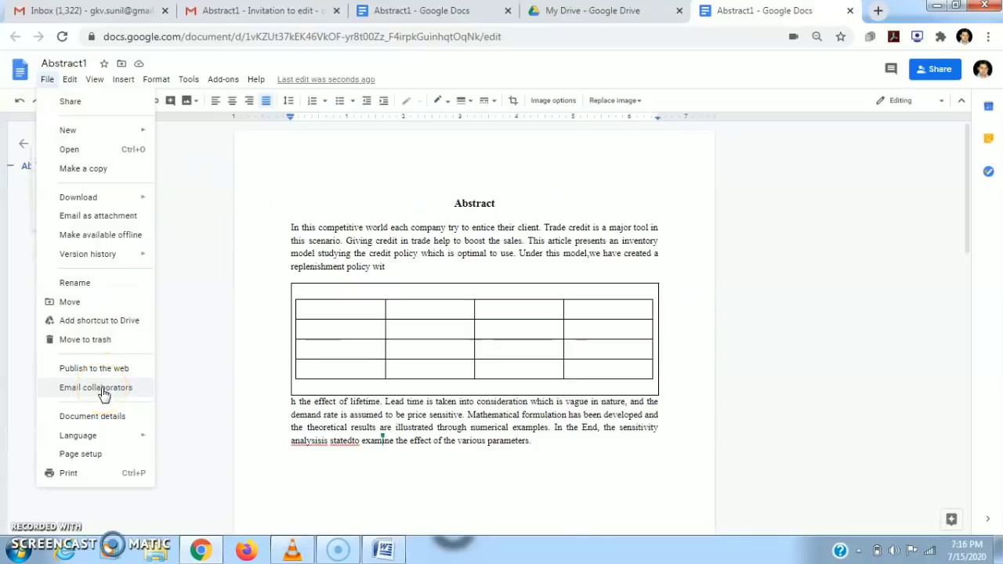
key("ctrl+shift+s")
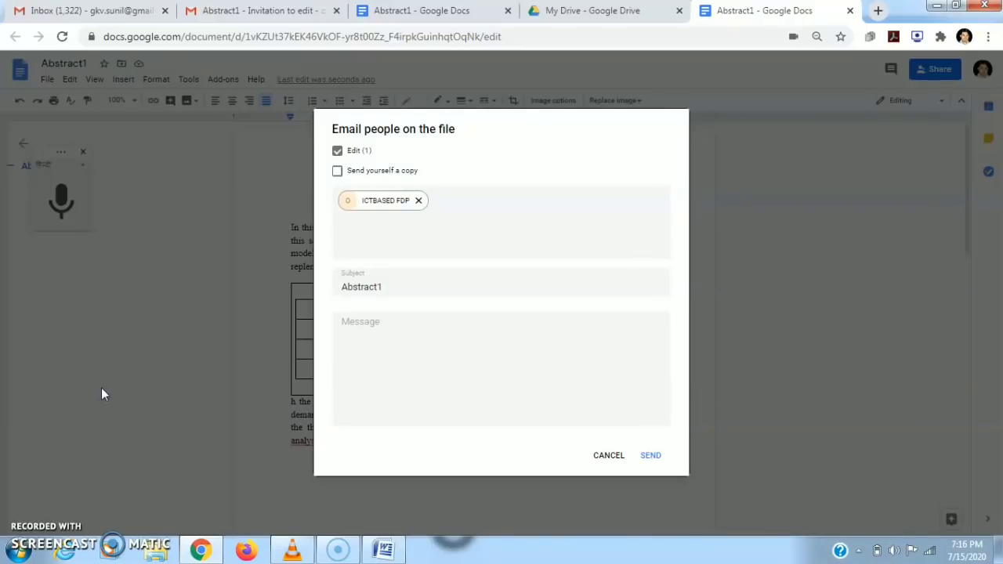
left_click(620, 457)
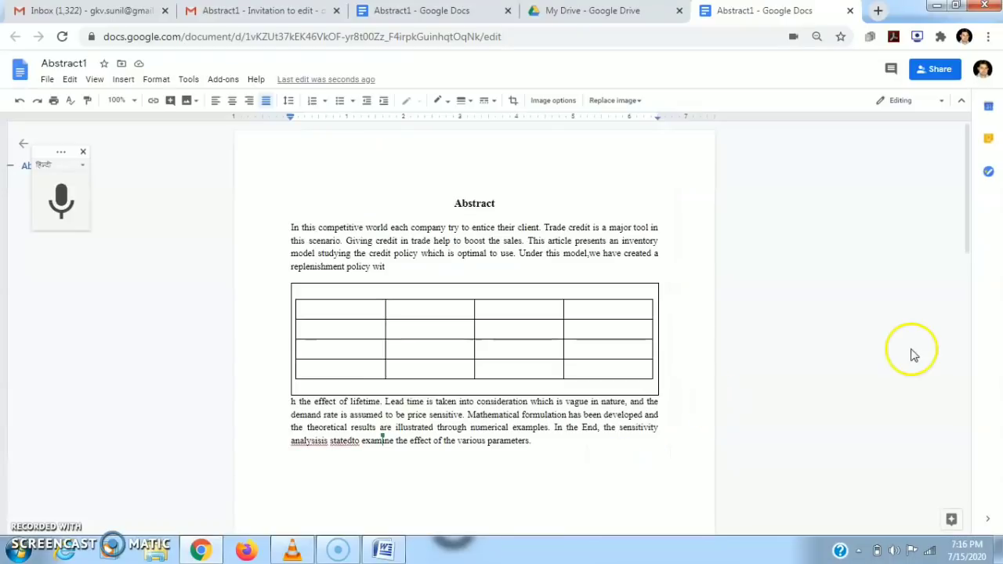
mouse_move(966, 234)
left_mouse_down()
mouse_move(965, 475)
mouse_move(969, 215)
left_mouse_up()
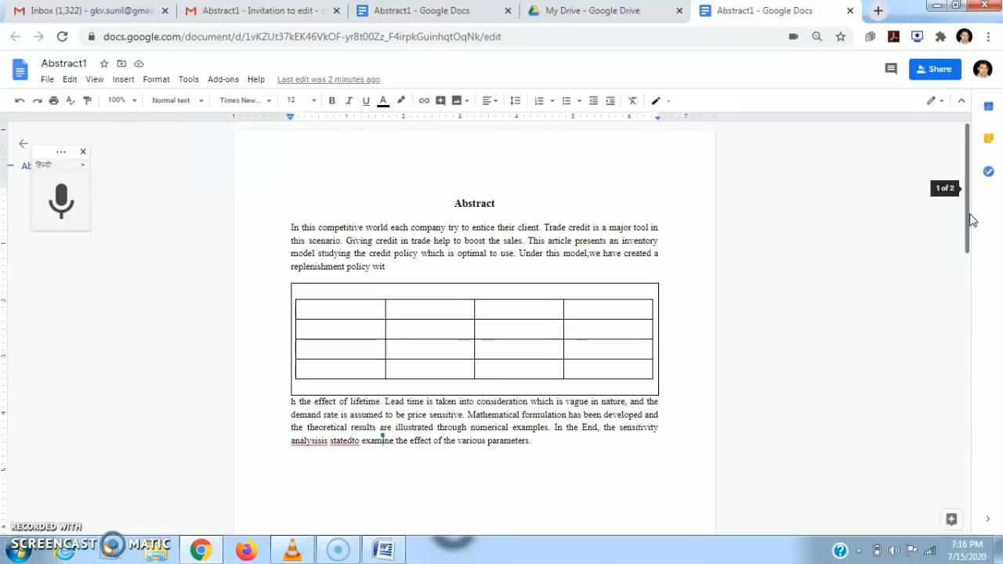